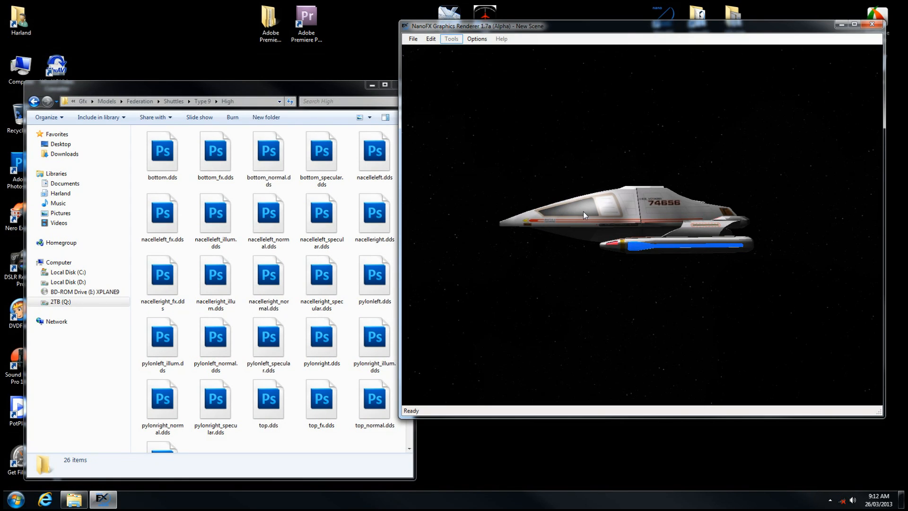
Examine the Type 9 shuttle models from the side, front and above, including their hull markings and windows
scroll(607, 220, up, 3)
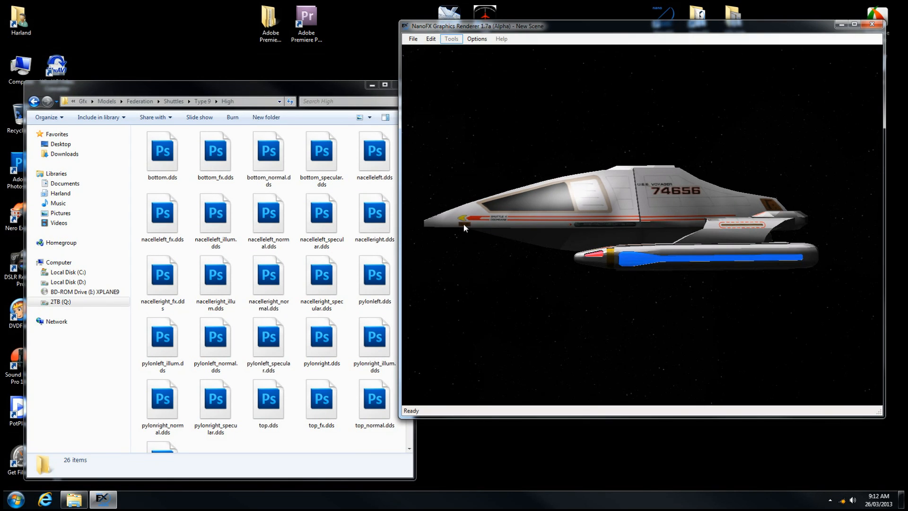
drag(460, 211, 698, 228)
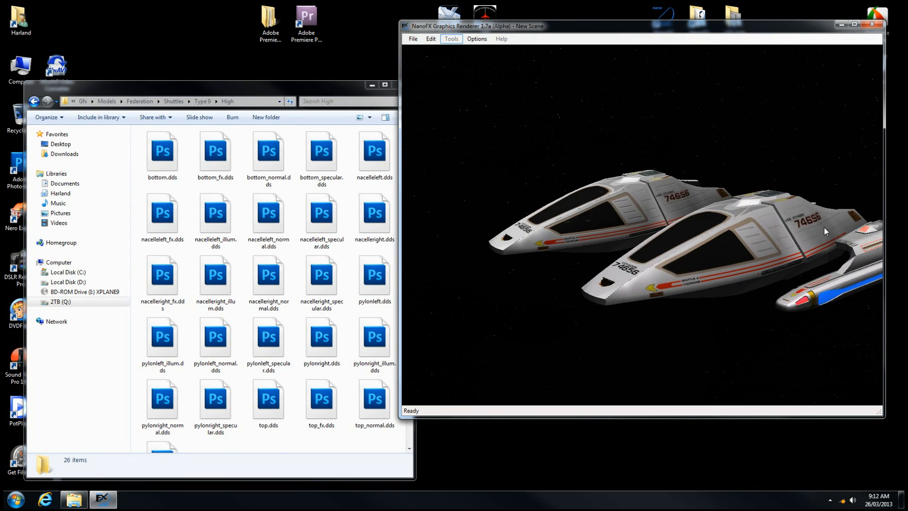
drag(823, 226, 744, 213)
drag(591, 245, 614, 197)
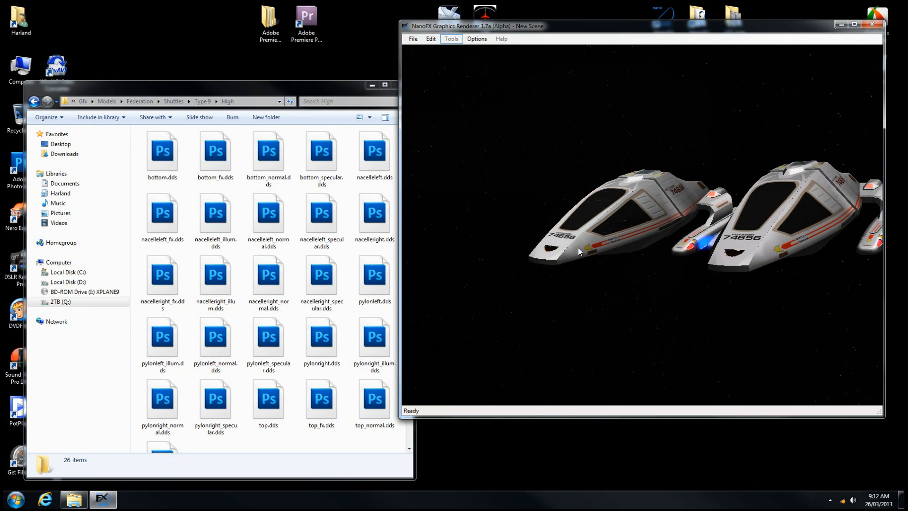
drag(691, 249, 613, 203)
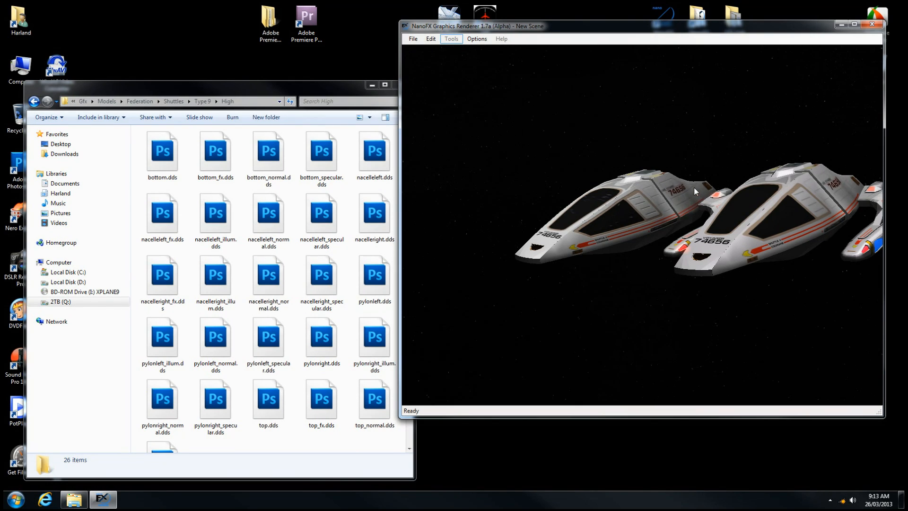
drag(657, 202, 645, 226)
drag(564, 256, 580, 242)
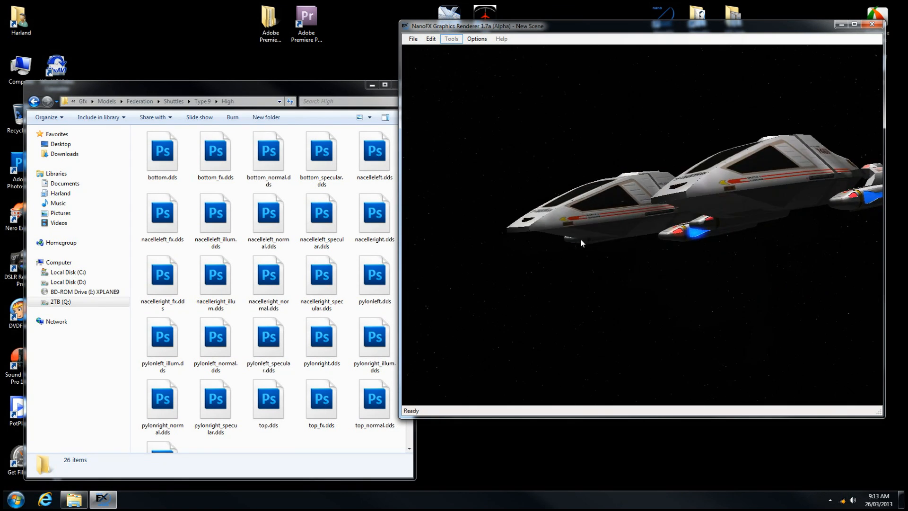
mouse_move(643, 240)
mouse_down()
mouse_move(594, 220)
mouse_move(638, 224)
mouse_up()
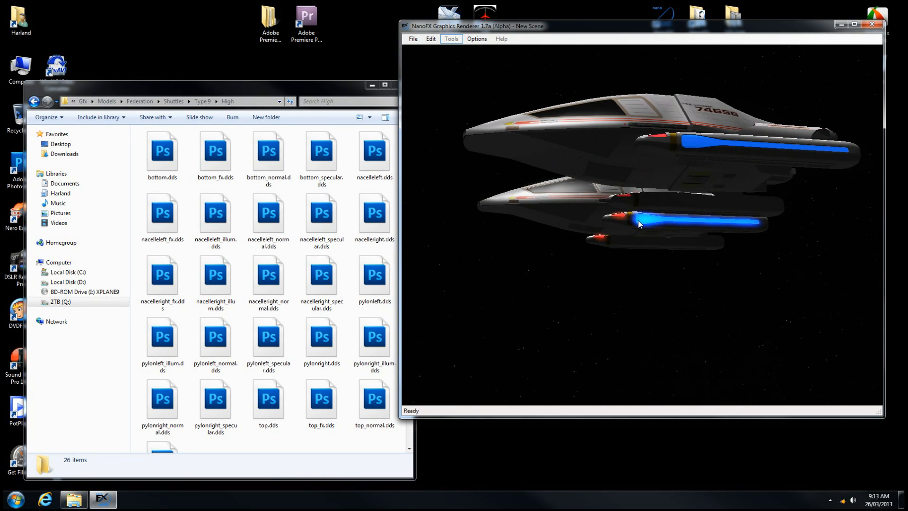
Inspect the shuttles' glowing nacelles, underside and far side, and view the hull texture detail around the registry up close
drag(731, 220, 591, 252)
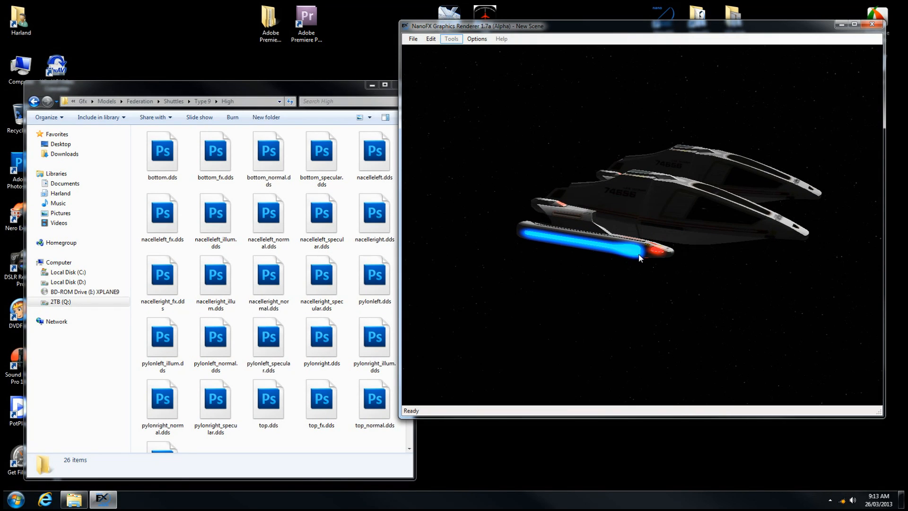
drag(591, 251, 586, 214)
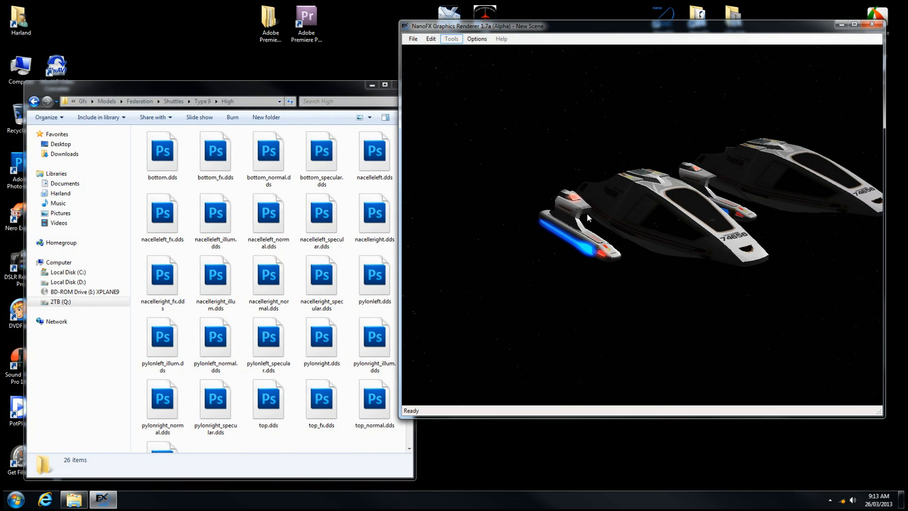
drag(573, 199, 570, 194)
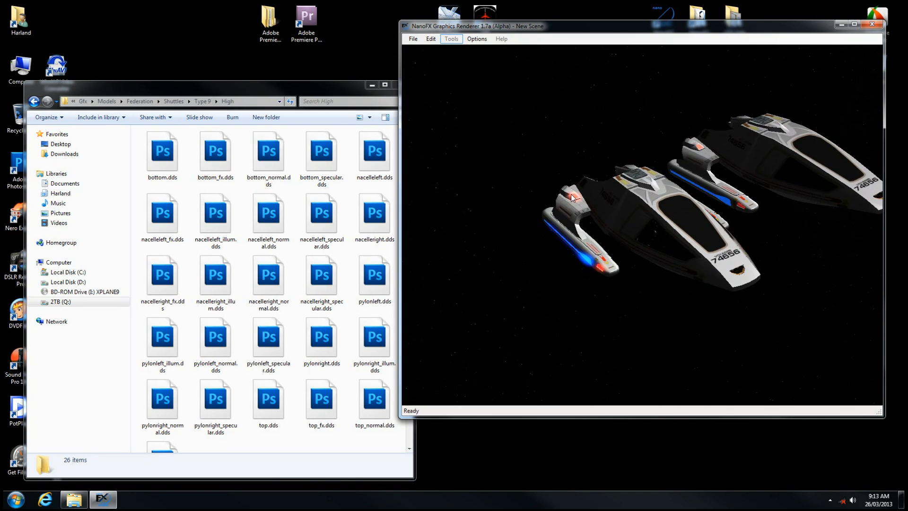
drag(667, 281, 692, 249)
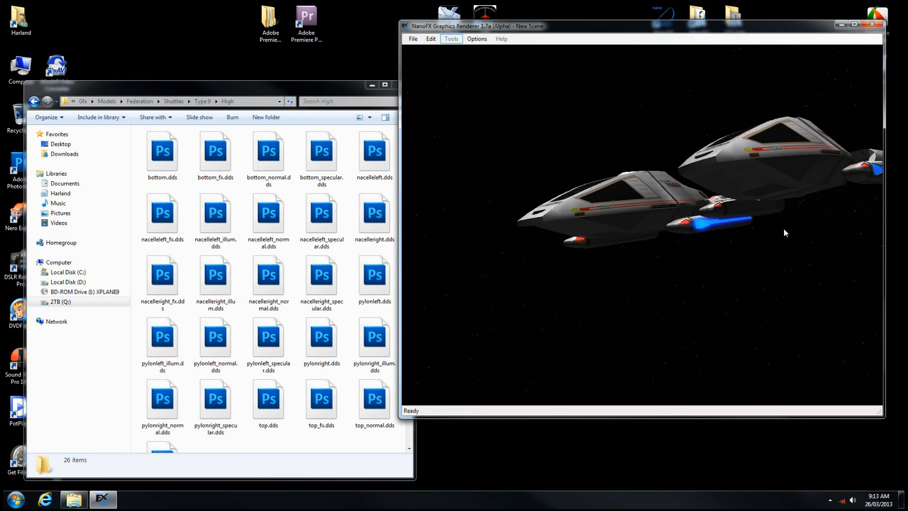
drag(753, 225, 648, 231)
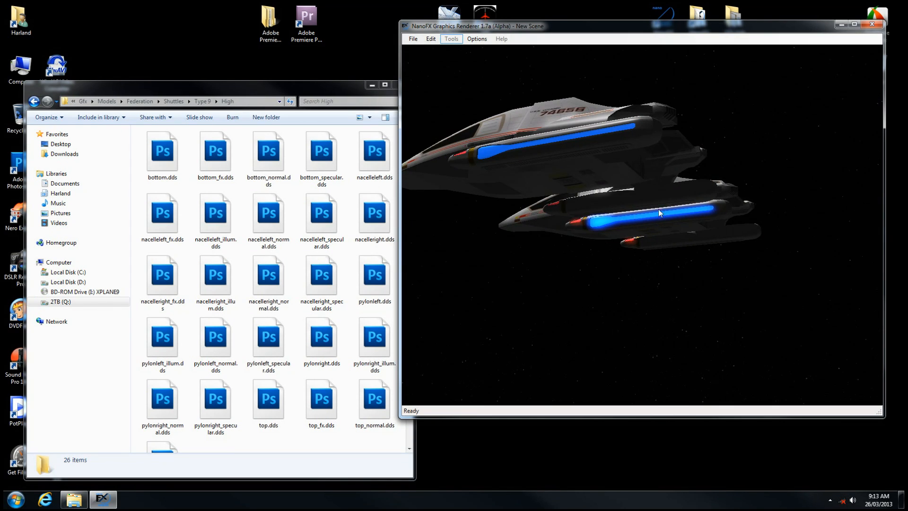
drag(687, 213, 577, 213)
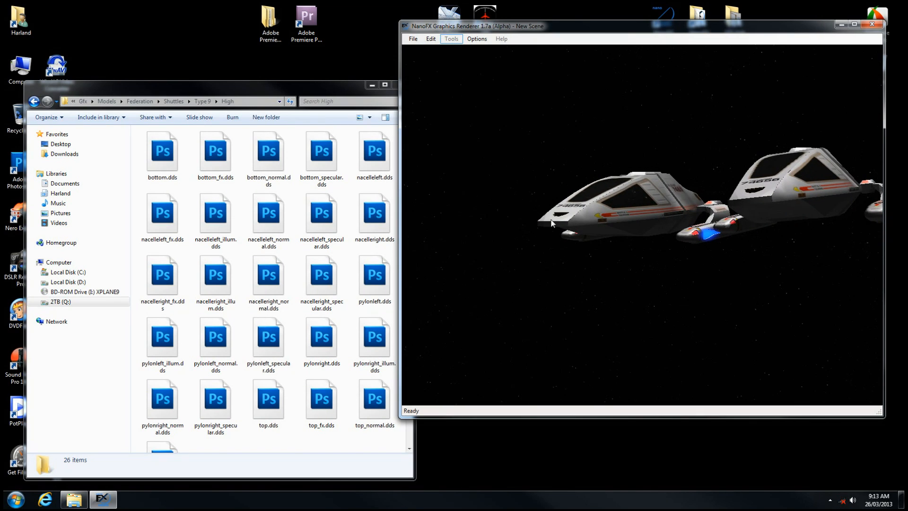
drag(648, 241, 621, 214)
drag(702, 239, 594, 212)
drag(657, 234, 591, 180)
drag(556, 206, 648, 203)
drag(491, 205, 649, 269)
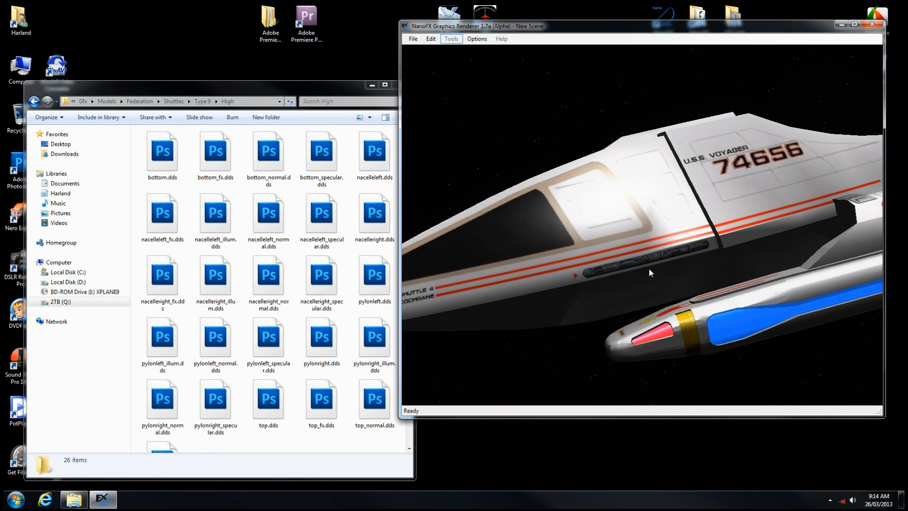
Reset the view and examine a single shuttle's rear, both sides and nacelle glow in lit and shadowed positions
key(r)
drag(595, 234, 630, 233)
drag(632, 284, 471, 236)
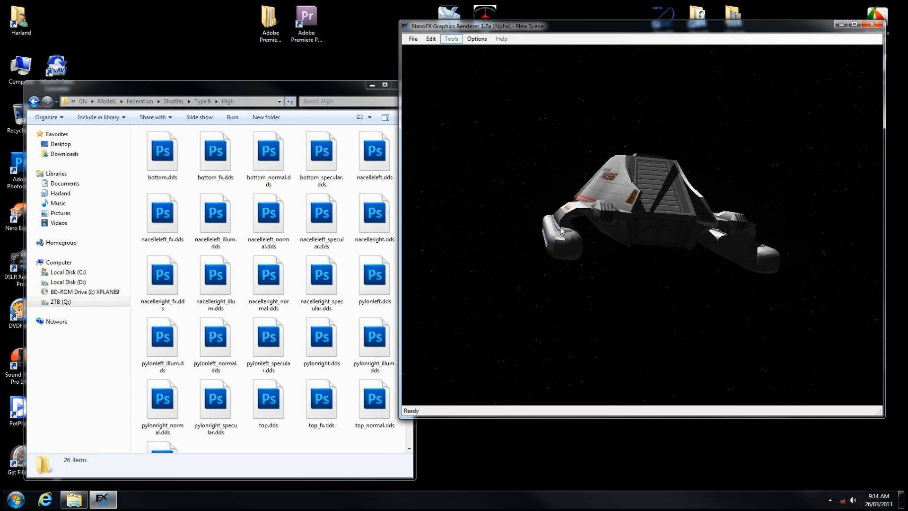
drag(664, 215, 714, 239)
drag(565, 240, 572, 248)
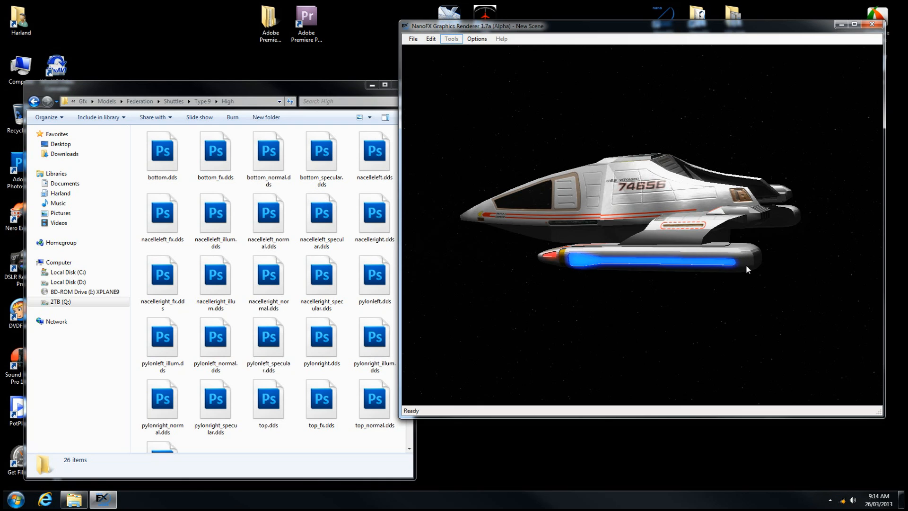
drag(627, 260, 712, 240)
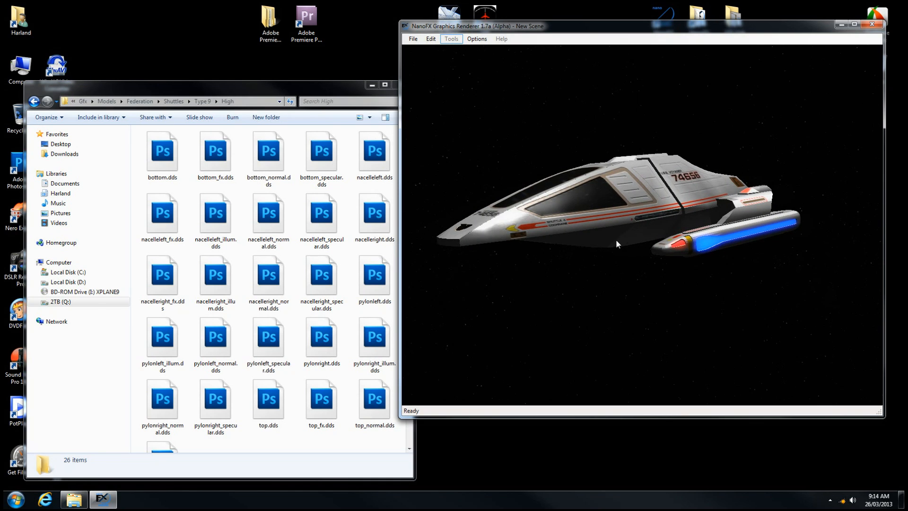
drag(724, 242, 408, 249)
drag(513, 248, 570, 261)
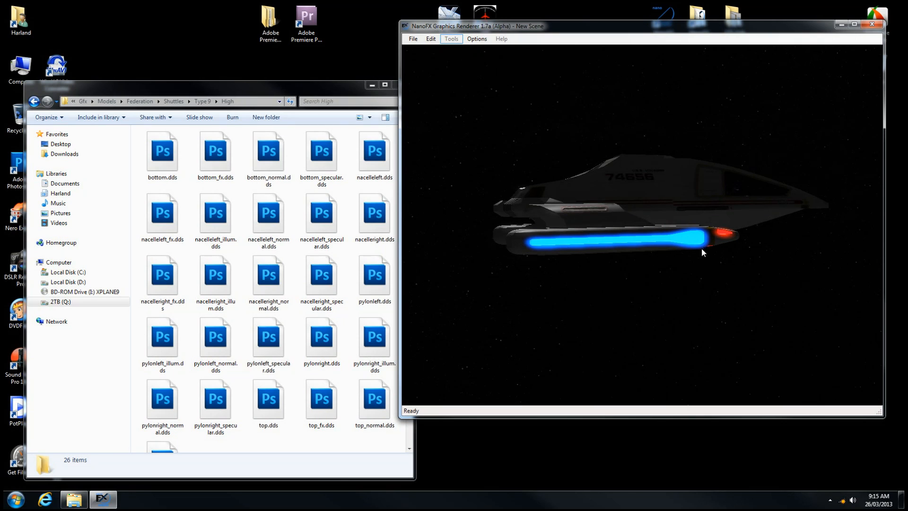
drag(647, 250, 618, 251)
drag(678, 252, 653, 241)
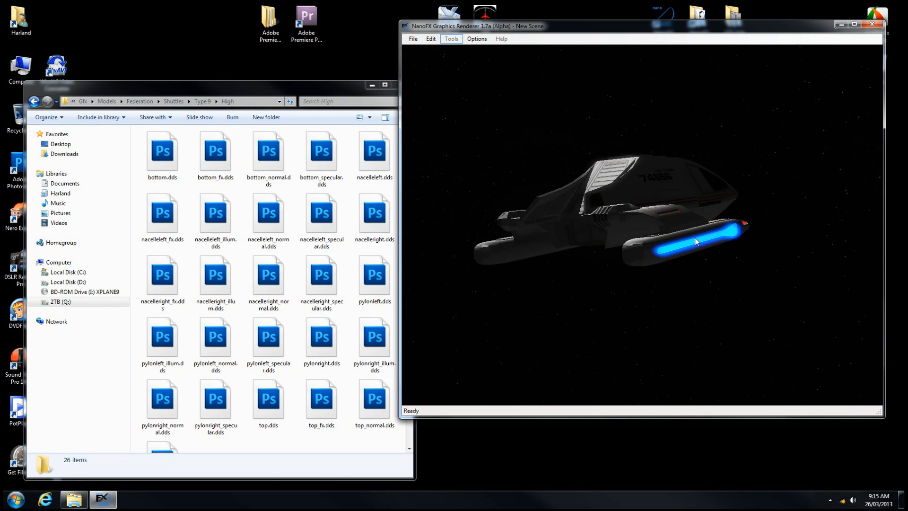
drag(570, 276, 469, 219)
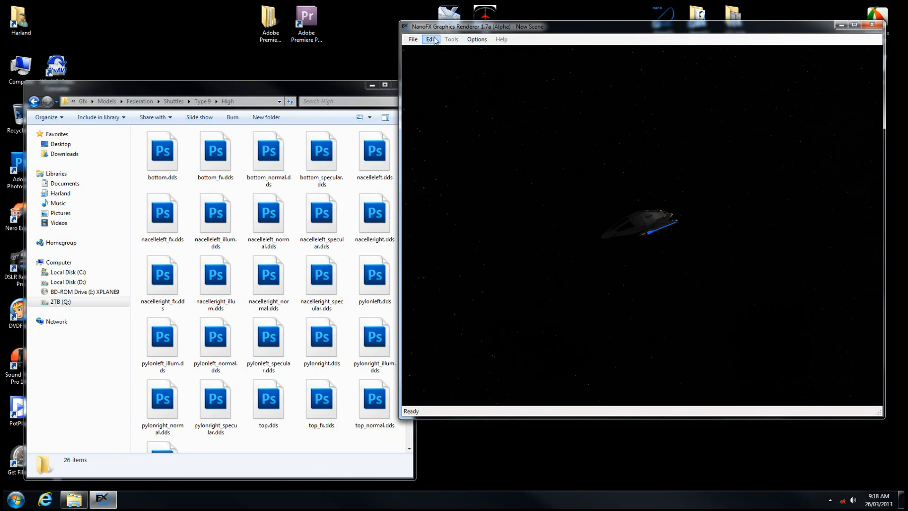
Open the ship's physical attributes in the Hardpoint Editor, set ShipLength to 8 meters and save
click(432, 40)
click(444, 50)
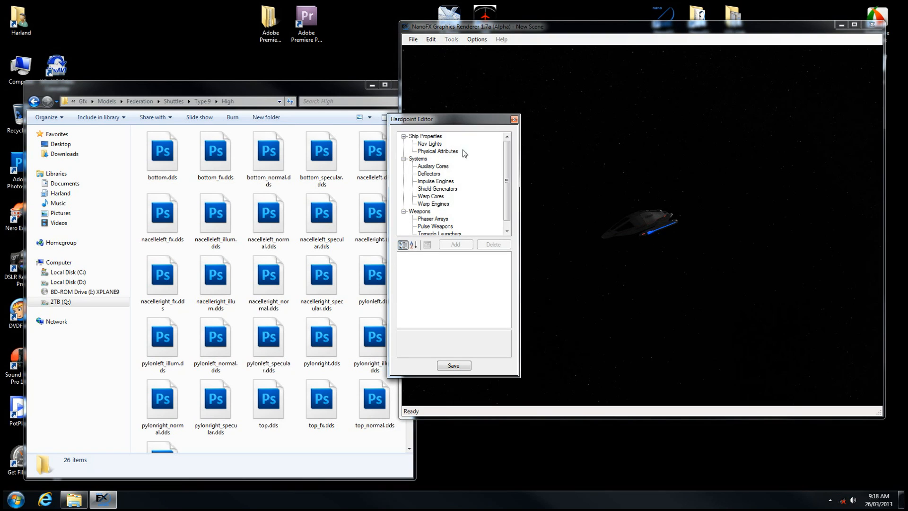
click(428, 151)
drag(431, 121, 235, 81)
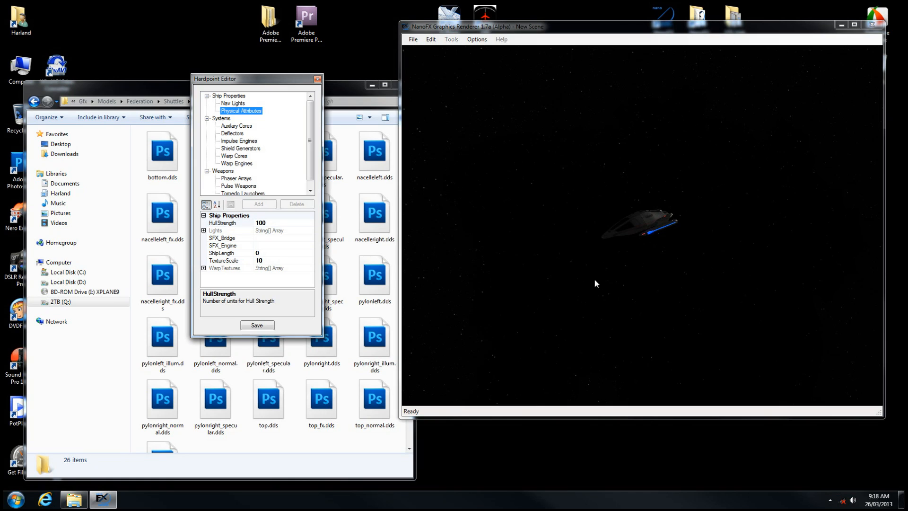
click(259, 253)
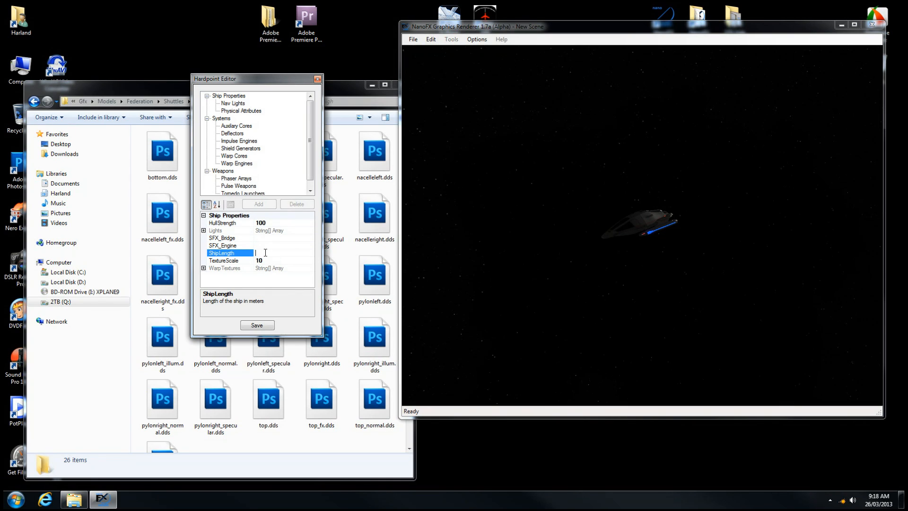
click(257, 325)
Inspect the shuttle from the side, below, front and rear, and redisplay its physical attributes in the Hardpoint Editor
drag(656, 250, 508, 209)
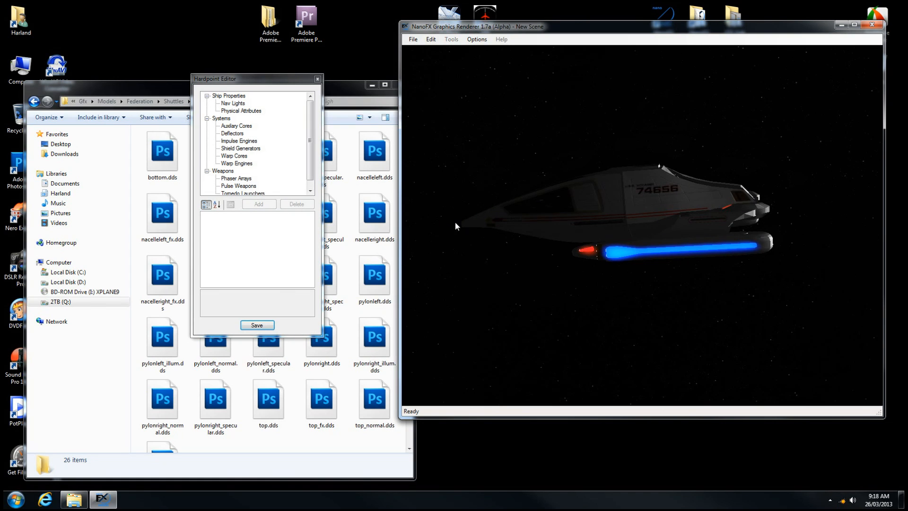
drag(669, 215, 644, 252)
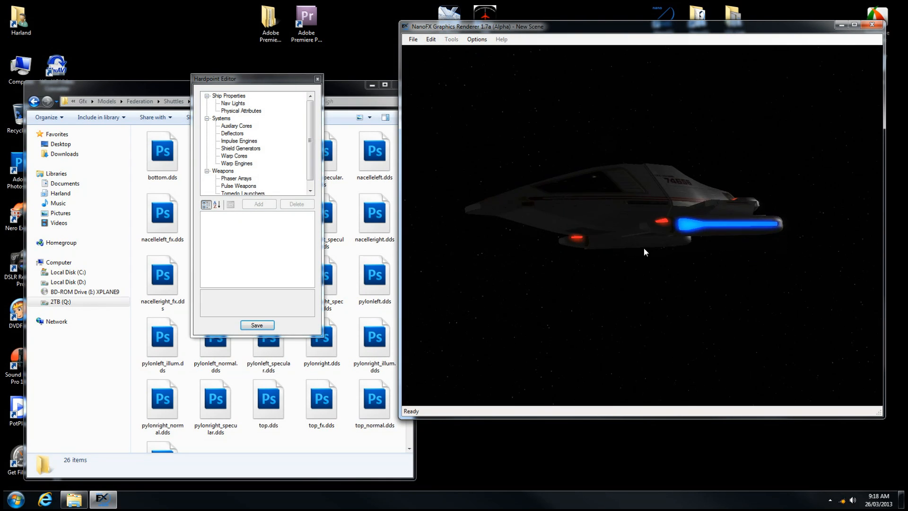
drag(647, 211, 581, 196)
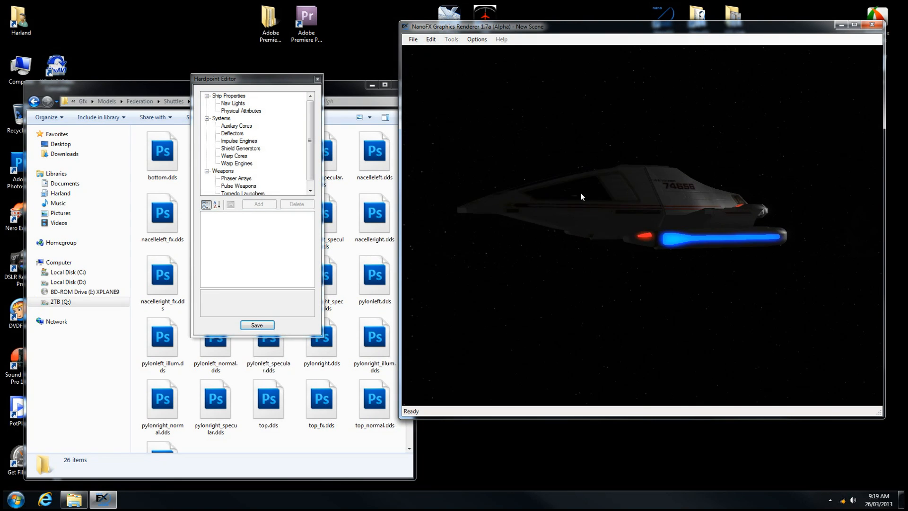
drag(720, 196, 585, 200)
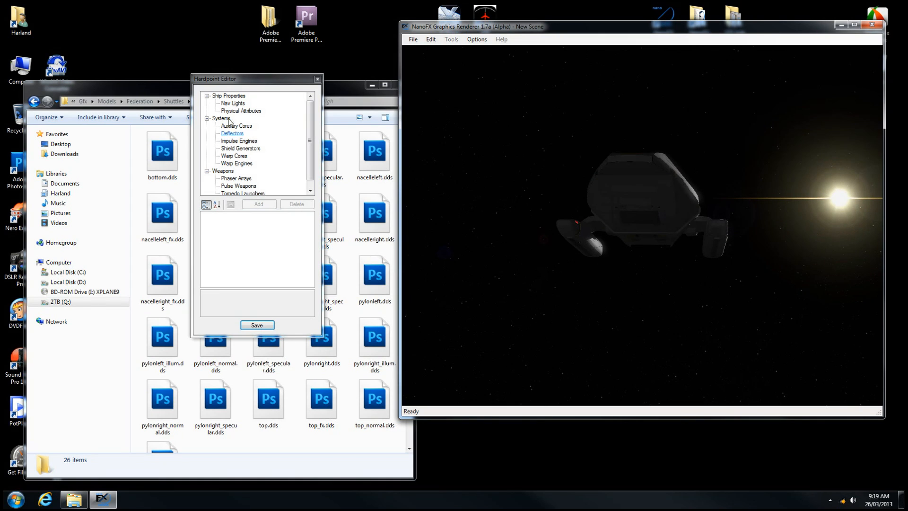
drag(600, 230, 688, 229)
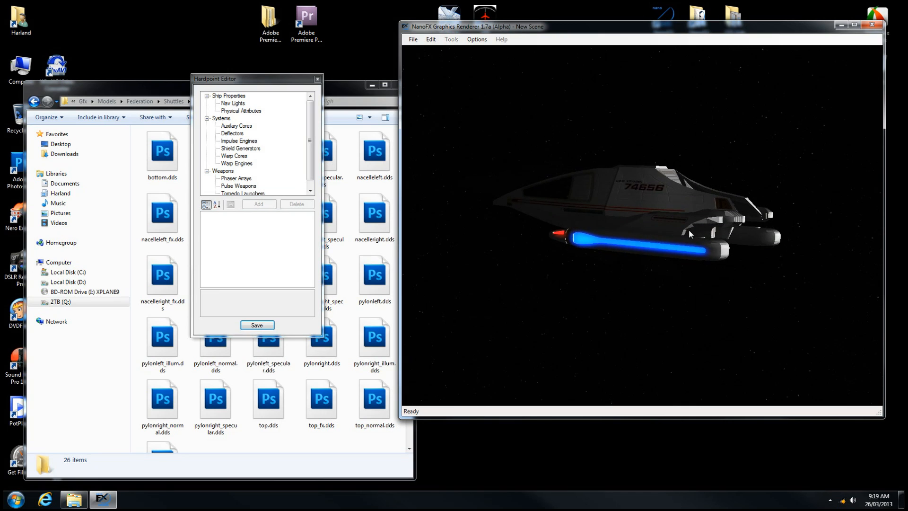
click(242, 112)
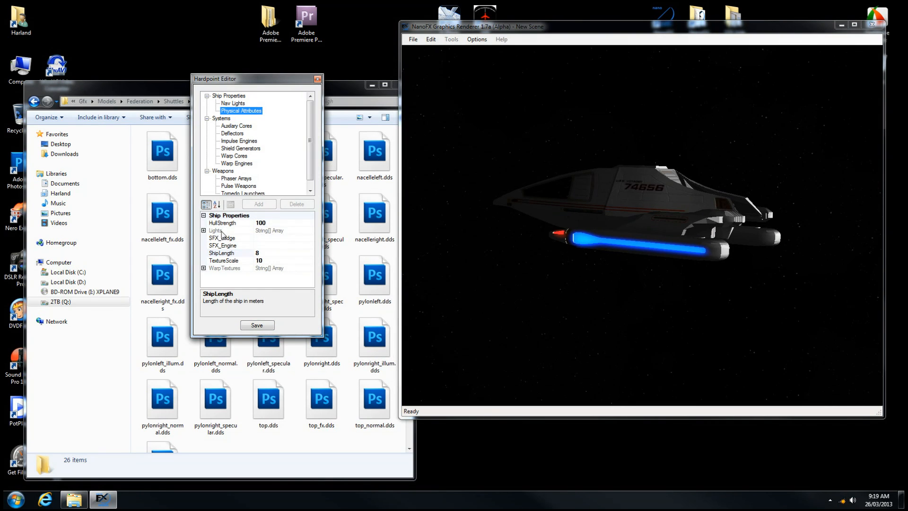
click(635, 260)
drag(635, 260, 676, 230)
drag(543, 233, 629, 246)
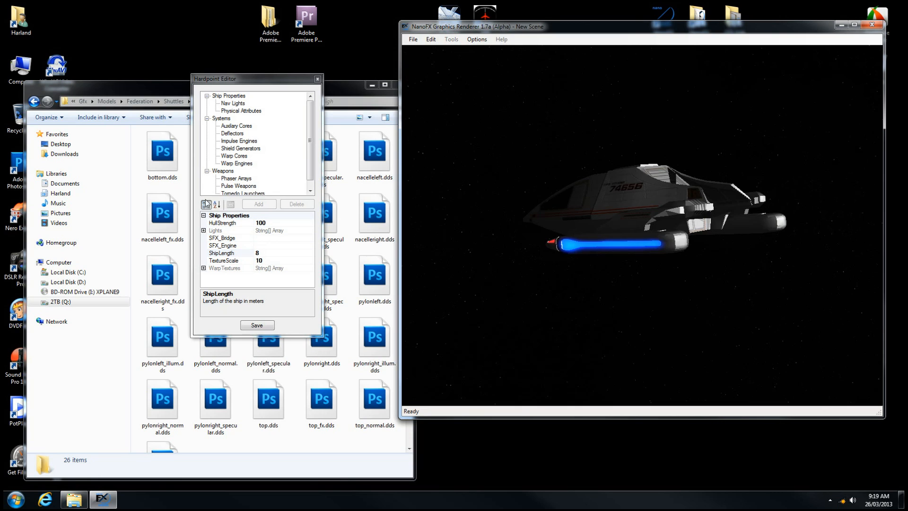
Review the Hardpoint Editor's full list of ship properties, systems and weapons categories
mouse_move(312, 161)
mouse_down()
mouse_move(311, 176)
mouse_move(314, 151)
mouse_up()
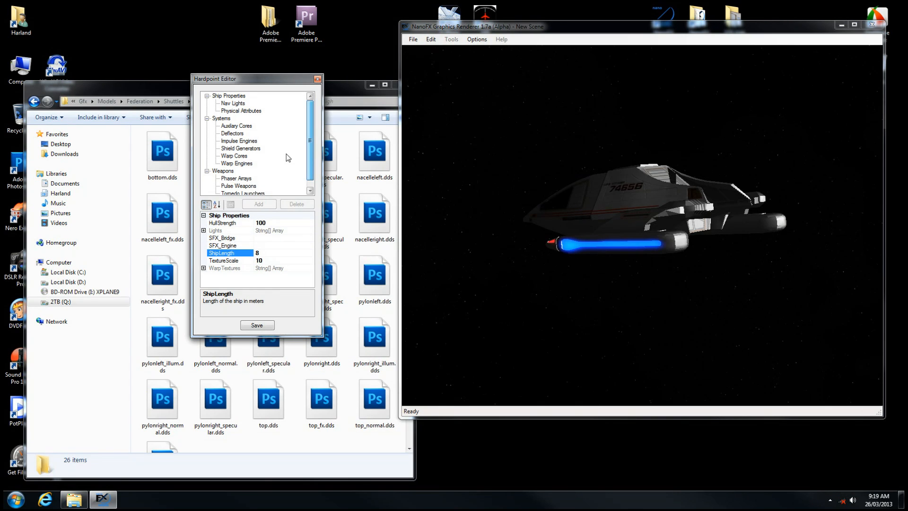
scroll(311, 142, down, 1)
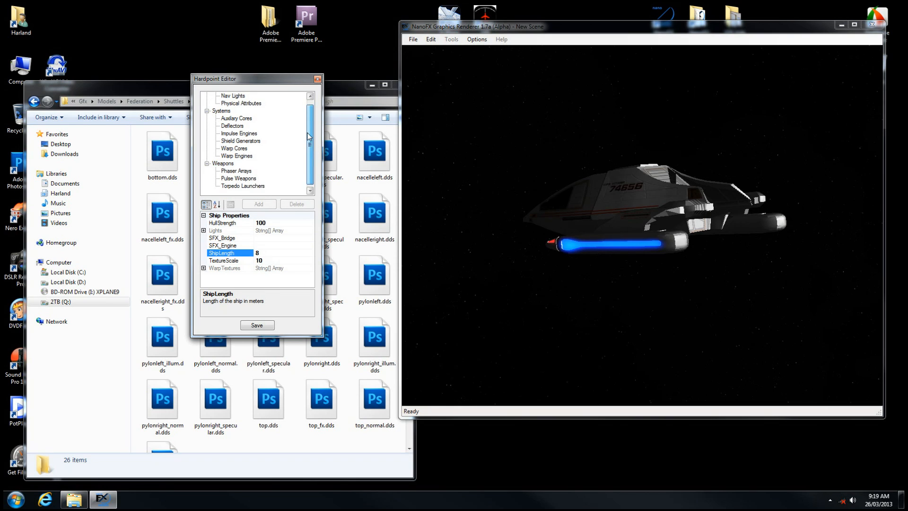
scroll(310, 138, up, 1)
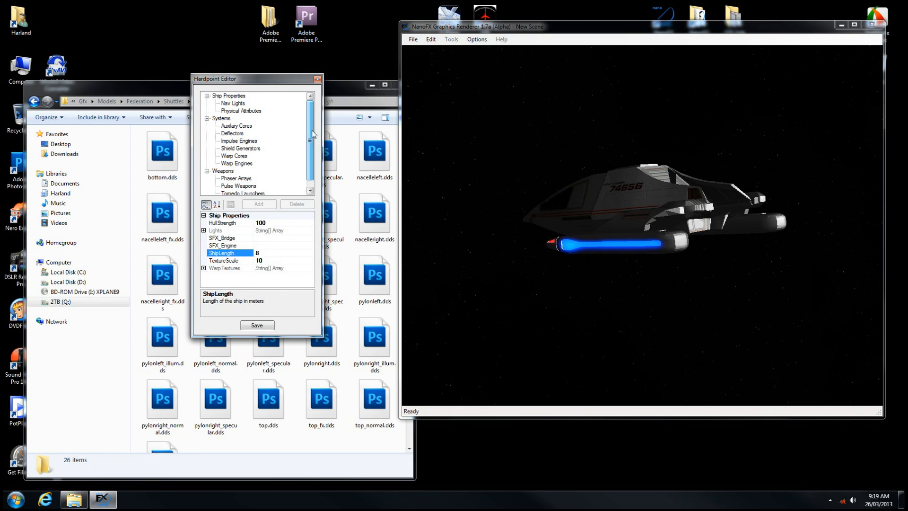
scroll(311, 144, down, 1)
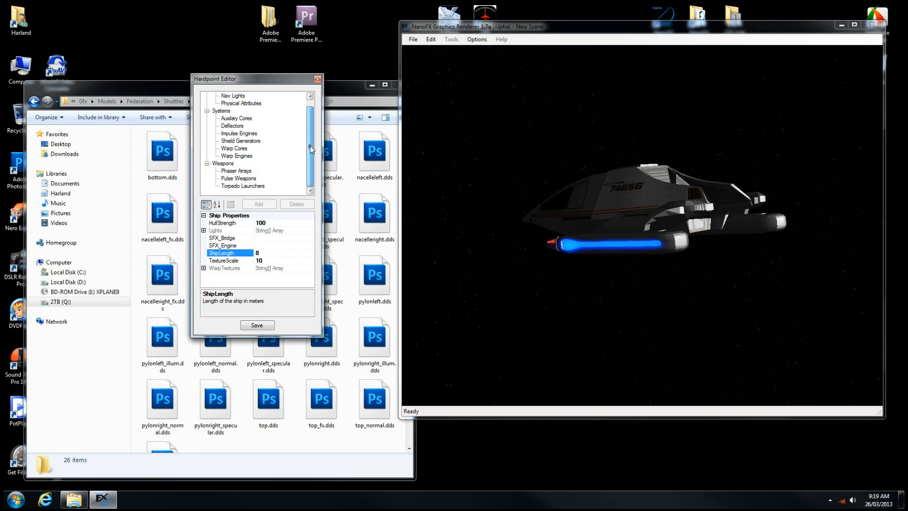
scroll(310, 149, up, 1)
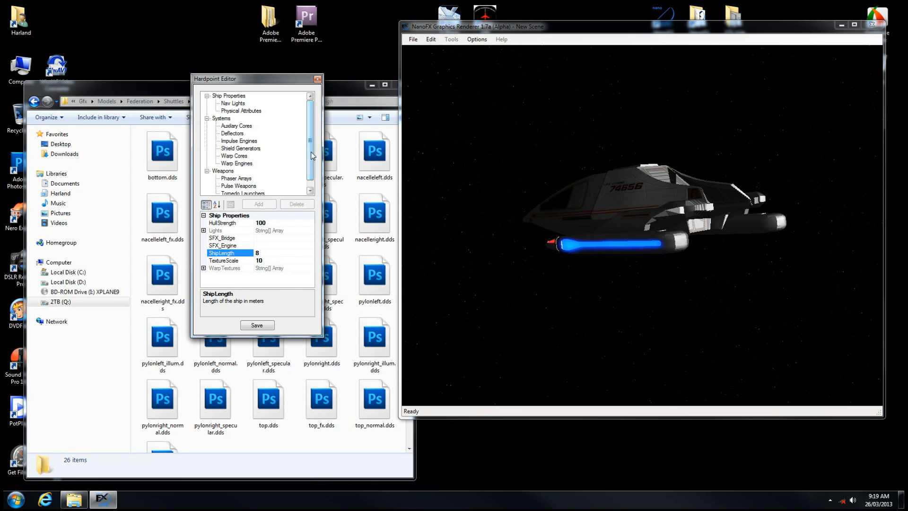
scroll(310, 143, down, 1)
scroll(314, 162, up, 1)
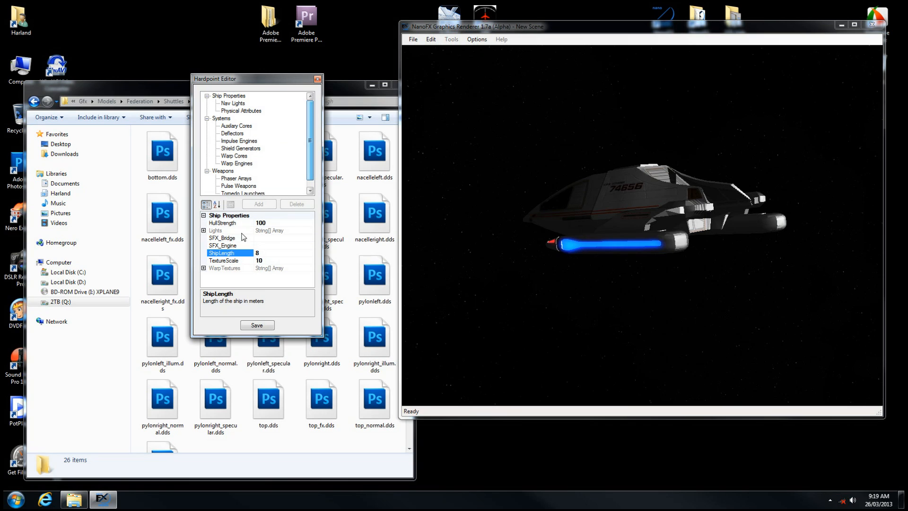
Open the light properties from the ship's physical attributes and bring the shuttle's glowing nacelle into close side view
double_click(209, 232)
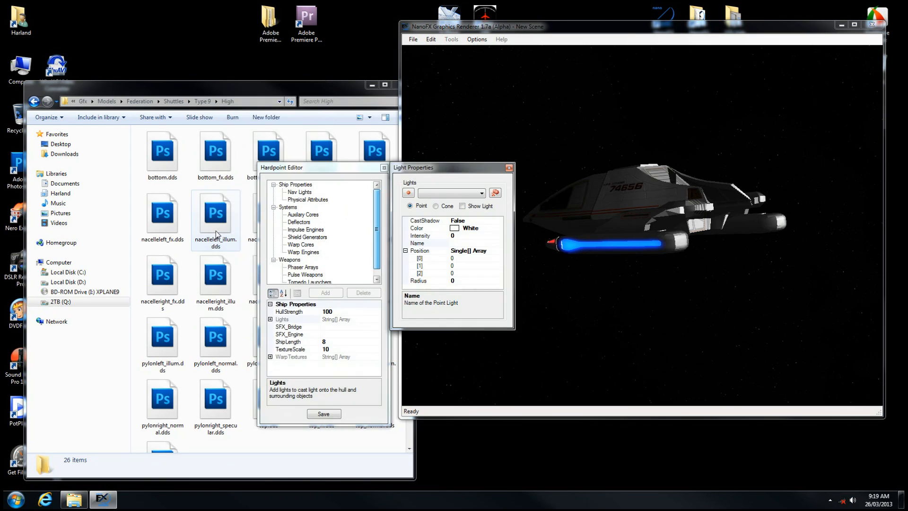
drag(312, 169, 174, 145)
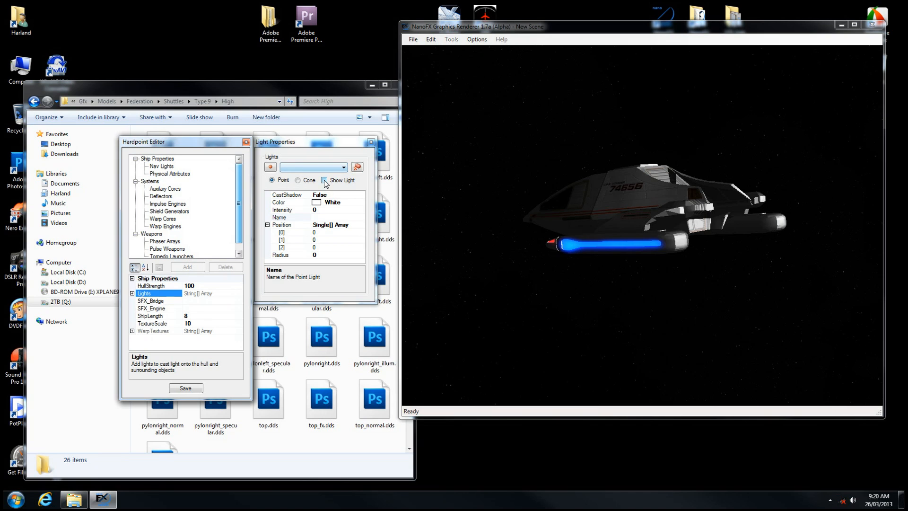
drag(537, 221, 604, 223)
scroll(621, 219, up, 3)
drag(722, 223, 679, 231)
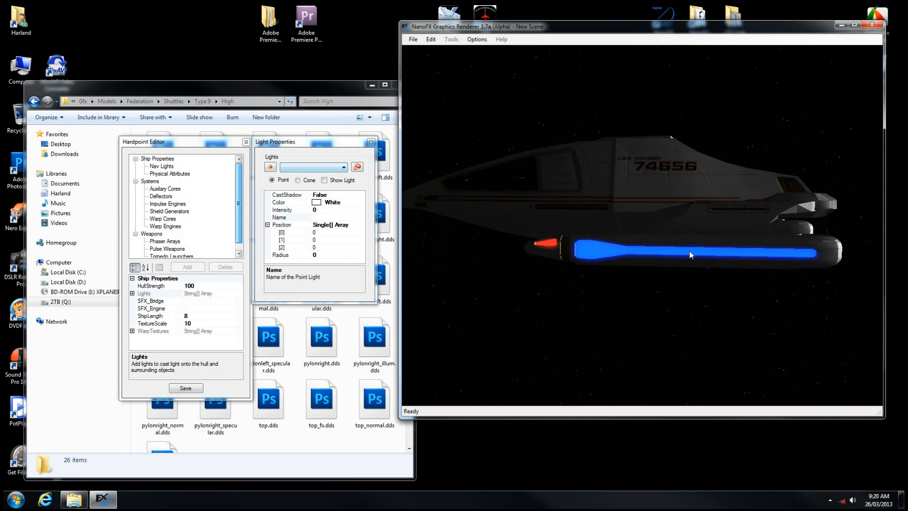
drag(690, 258, 587, 255)
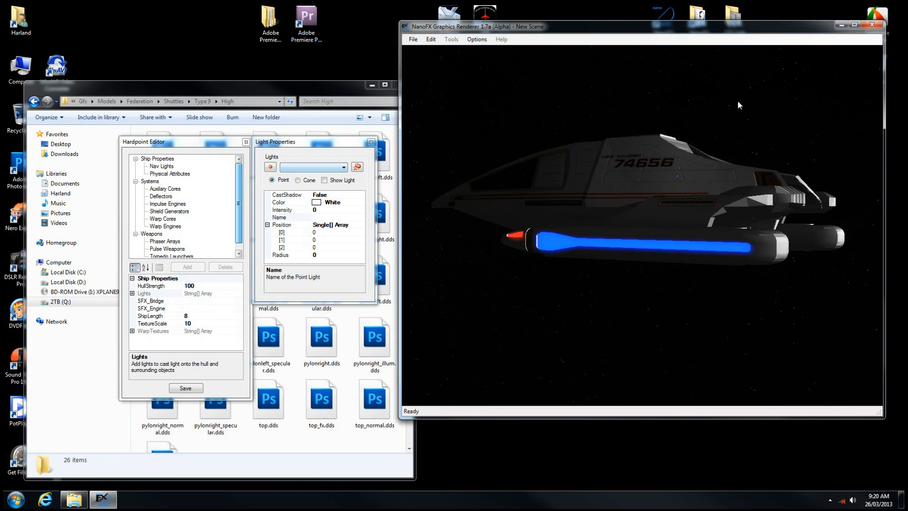
Save a white point light on the nacelle with intensity 1 and radius 10, and close the Hardpoint Editor
click(435, 118)
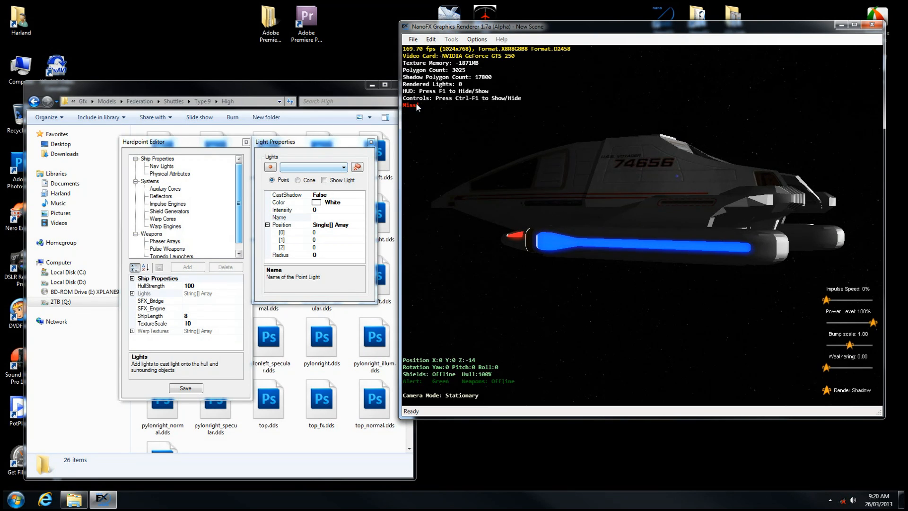
key(F1)
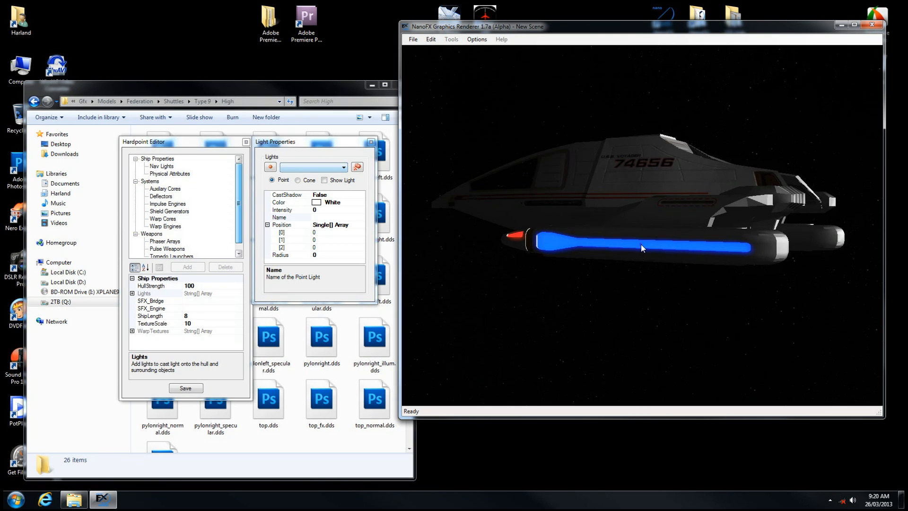
drag(628, 247, 703, 253)
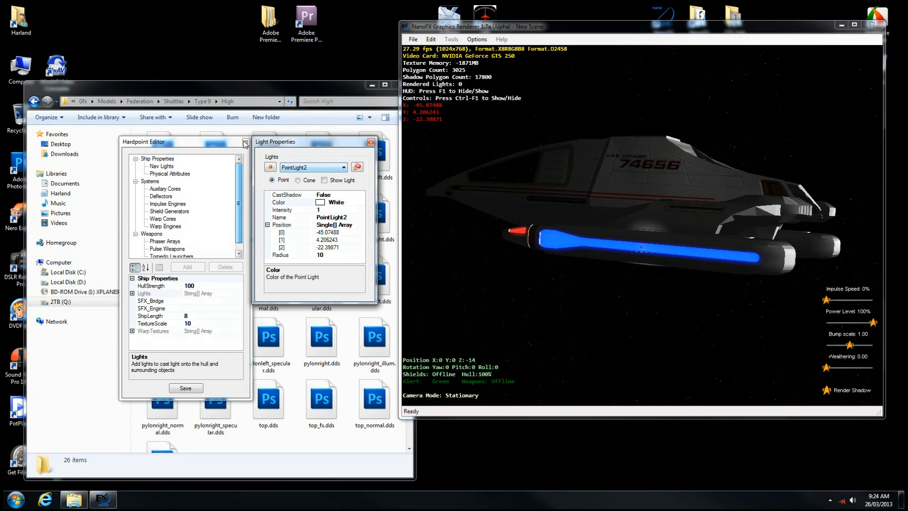
click(188, 389)
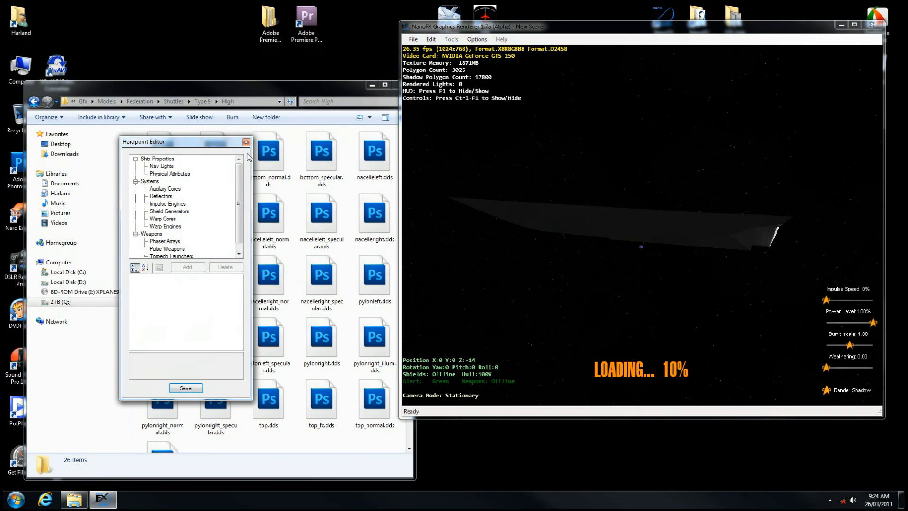
click(246, 143)
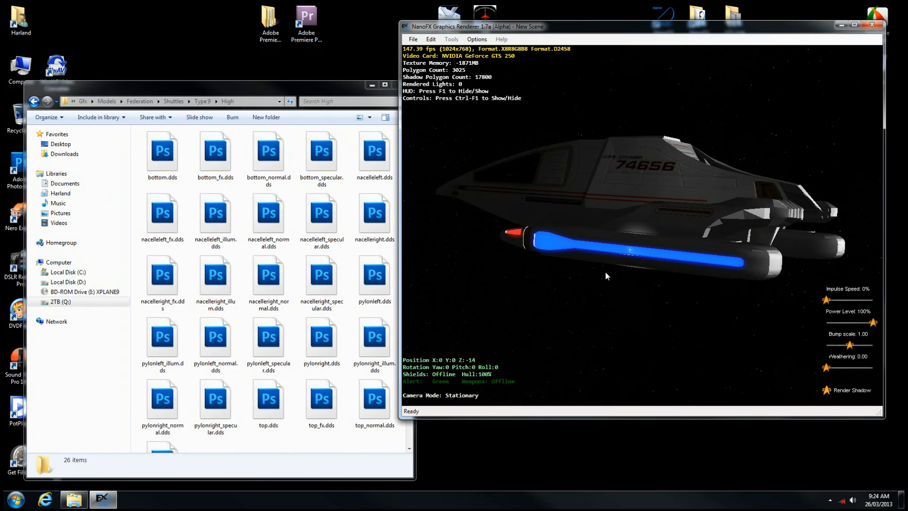
Examine the point light cast on the nacelle from the side and from a raised rear angle
drag(629, 250, 624, 271)
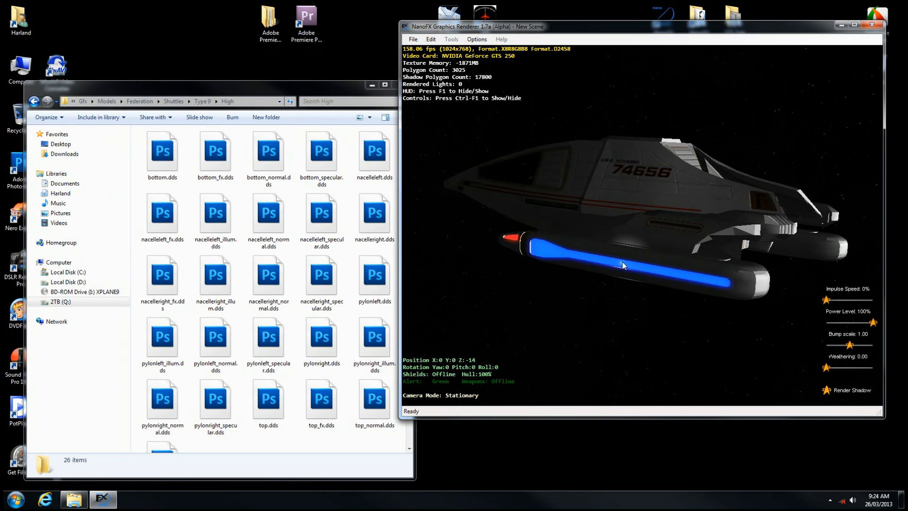
drag(629, 267, 657, 264)
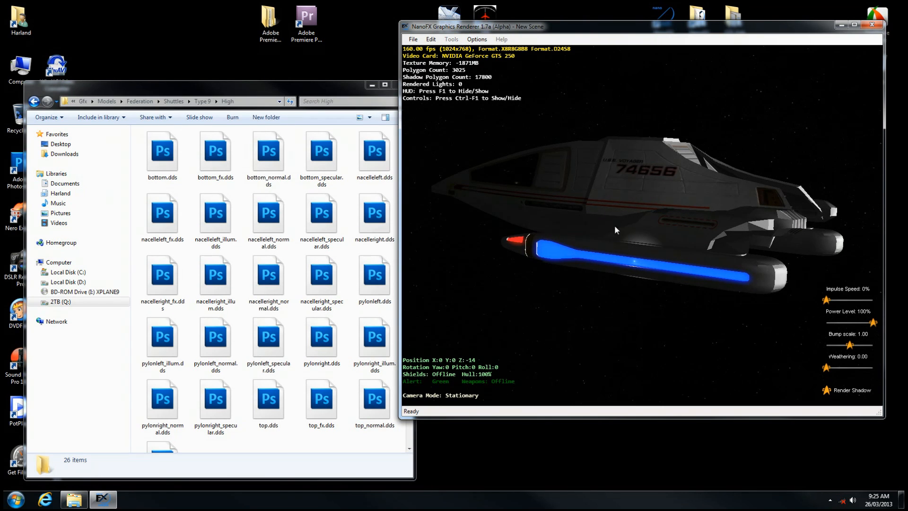
drag(621, 236, 593, 254)
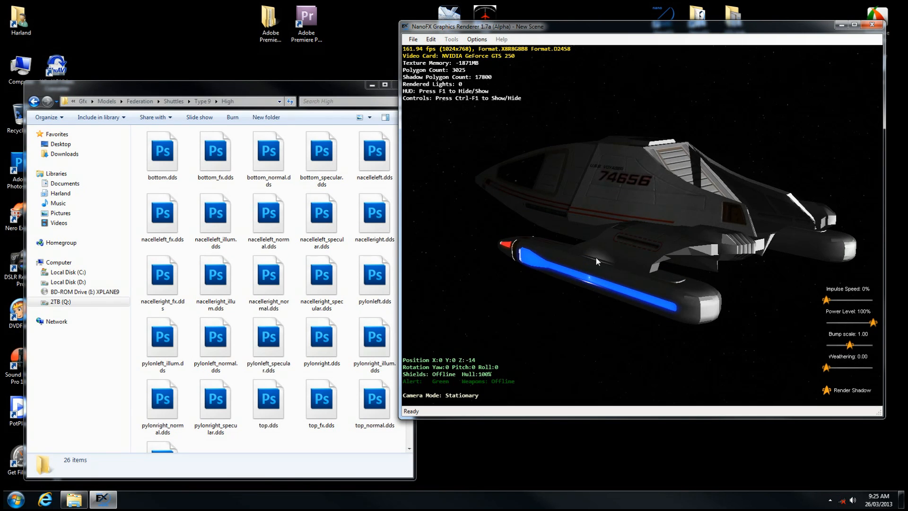
Open the script file Type 9.nfx from the Type 9 model's Scripts folder
click(204, 101)
click(166, 156)
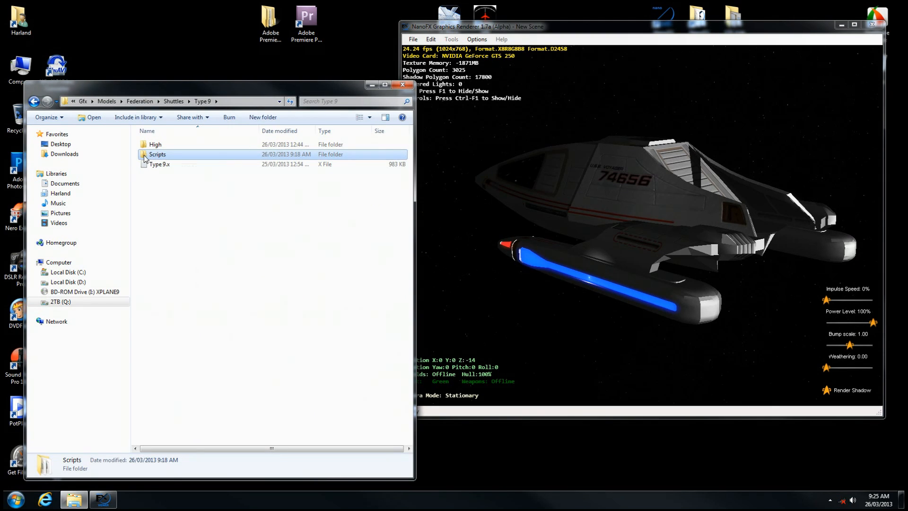
double_click(150, 157)
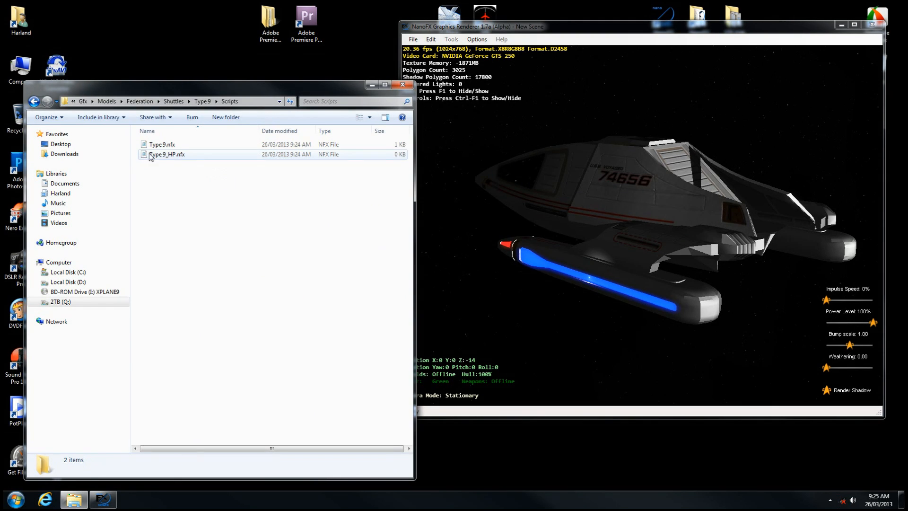
click(173, 144)
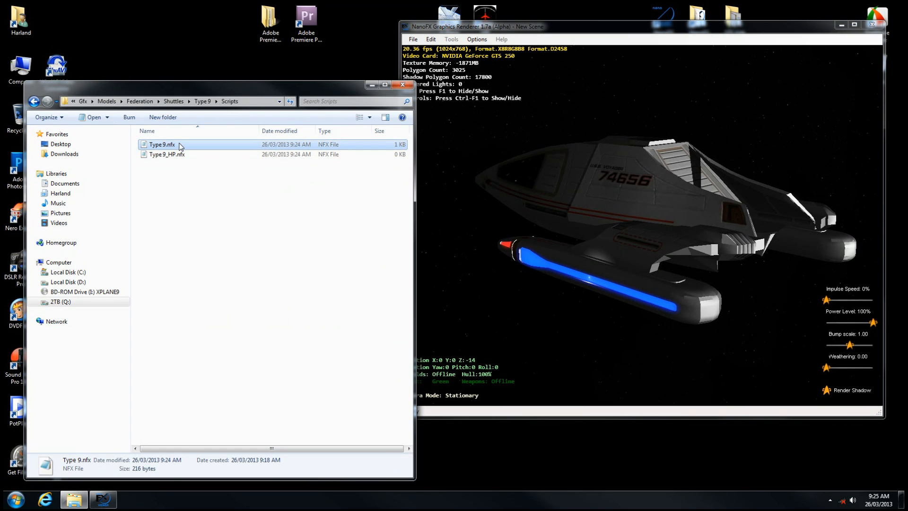
double_click(173, 146)
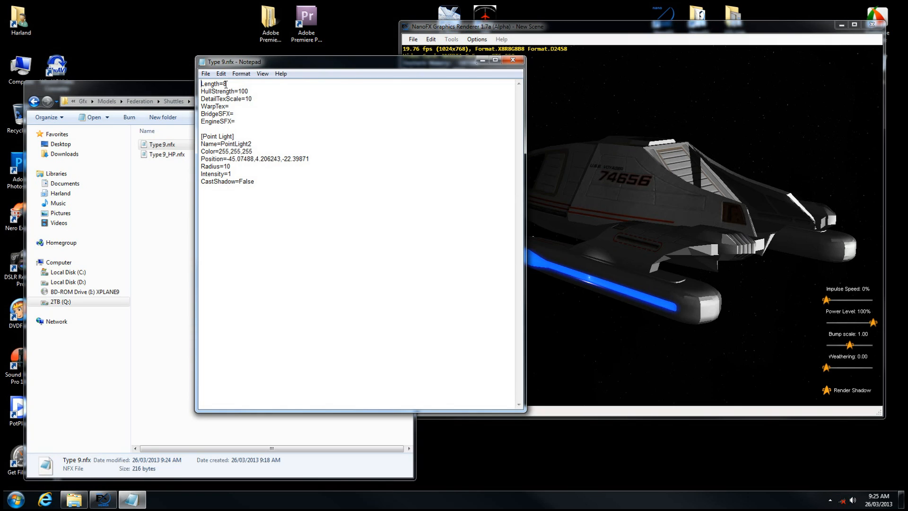
Review the general ship properties and the [Point Light] block in Type 9.nfx, keeping the shuttle in sight
drag(201, 84, 246, 122)
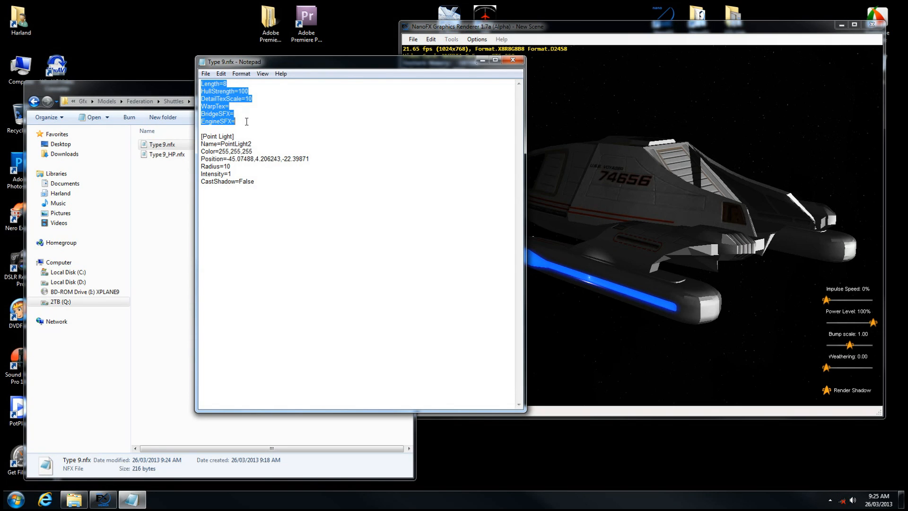
click(249, 91)
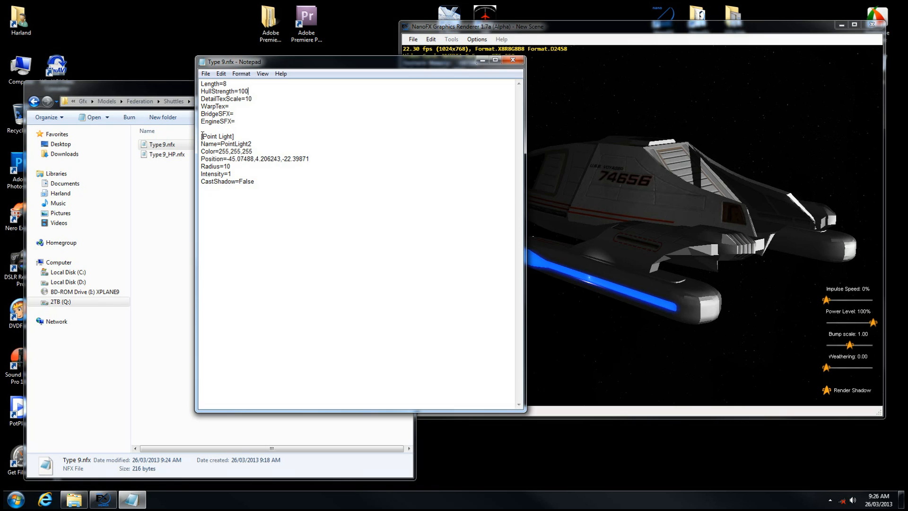
drag(202, 136, 252, 192)
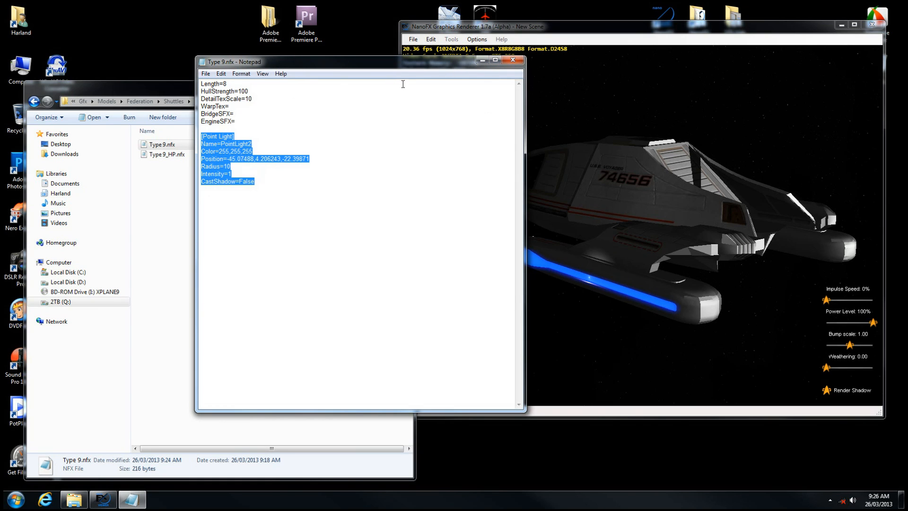
drag(330, 66, 183, 90)
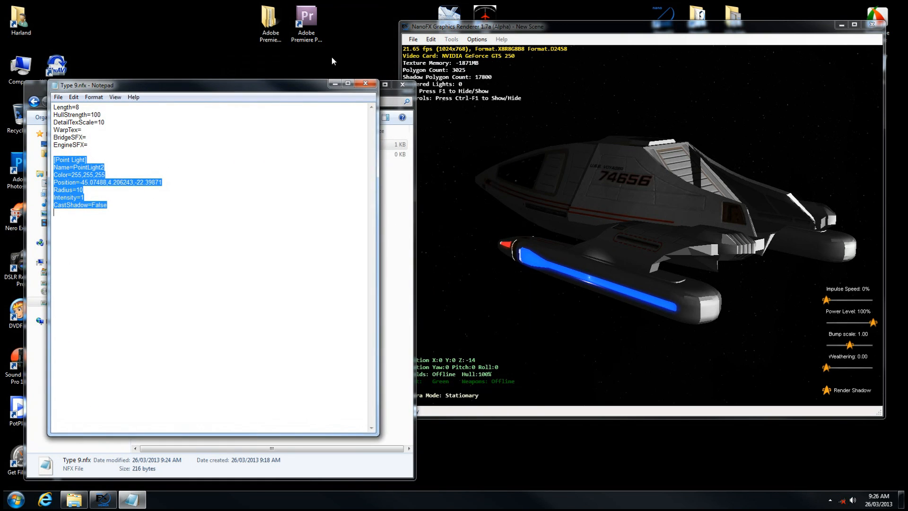
Compare the point light's Color entry in Type 9.nfx with the light cast above the shuttle's nacelle
click(721, 213)
drag(626, 260, 714, 231)
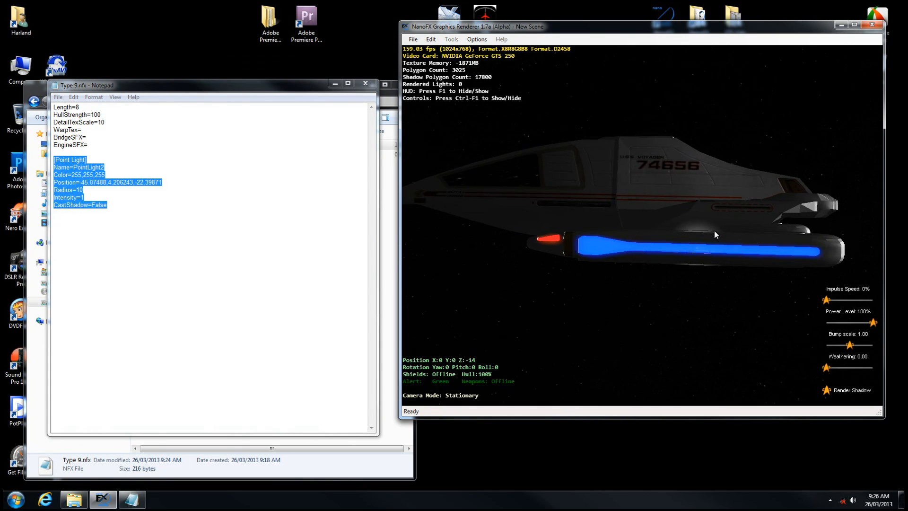
click(107, 172)
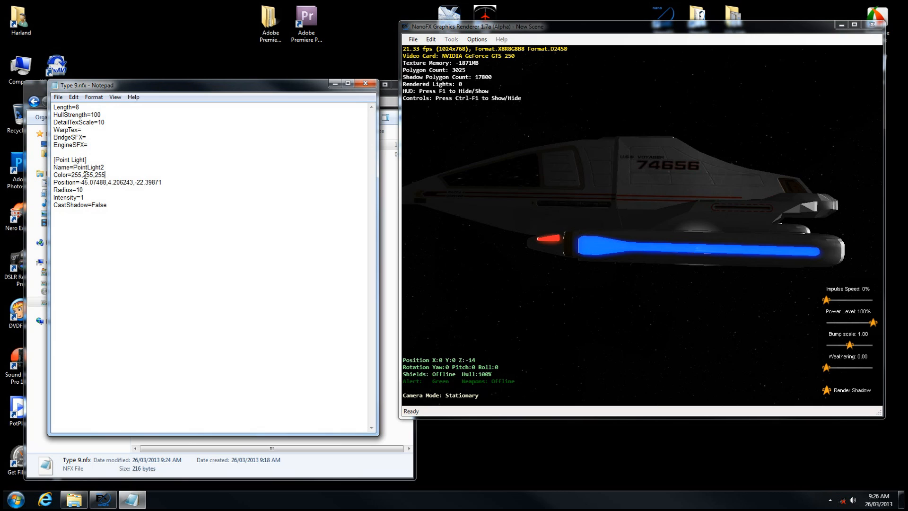
drag(71, 174, 107, 175)
drag(693, 241, 668, 240)
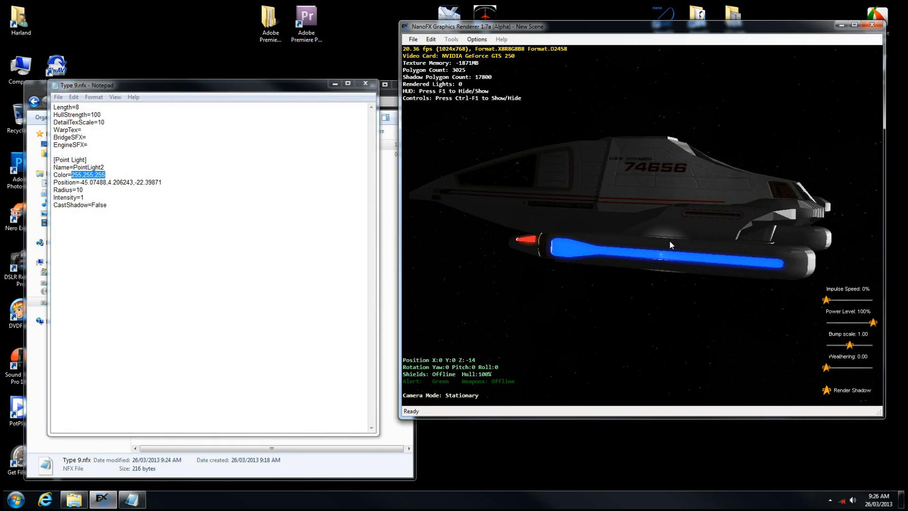
click(101, 175)
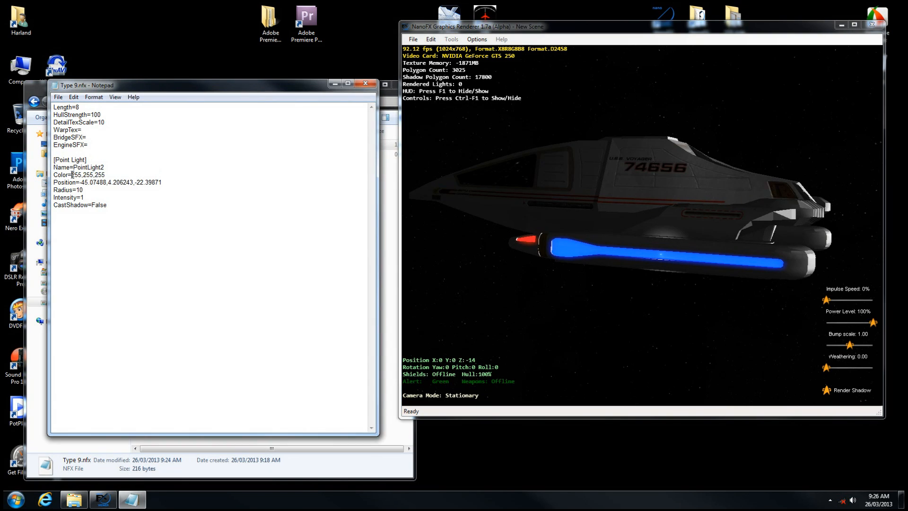
Set the point light's Color to 0,0,255 in Type 9.nfx and save the file
drag(83, 176, 106, 175)
click(80, 174)
drag(108, 175, 84, 174)
key(BackSpace)
text(0,2)
key(BackSpace)
key(BackSpace)
key(BackSpace)
key(BackSpace)
text(0,255)
click(58, 97)
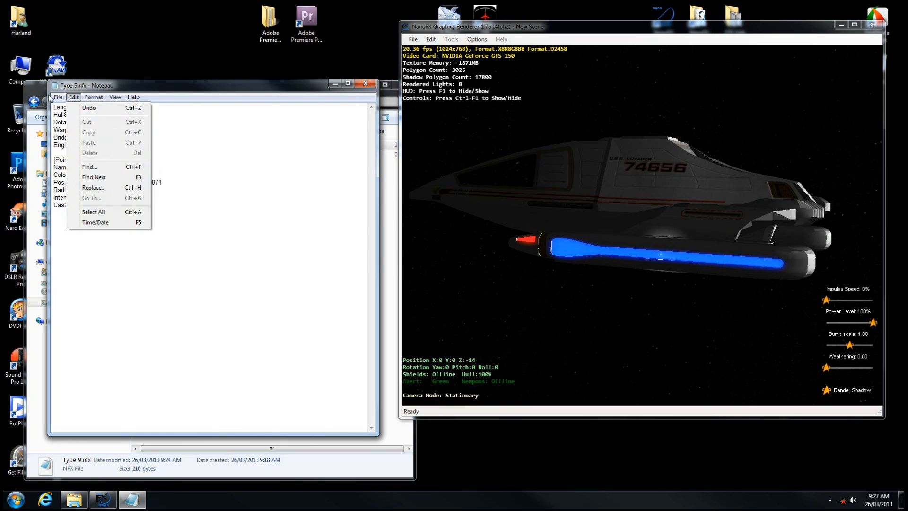
click(74, 128)
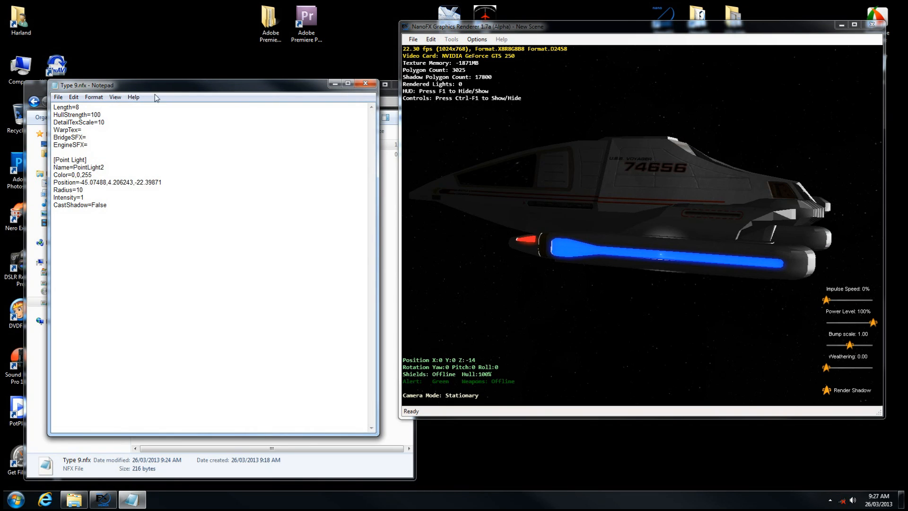
Check the ship's physical attributes in the Hardpoint Editor and close the editor without changes
drag(110, 88, 103, 104)
click(730, 206)
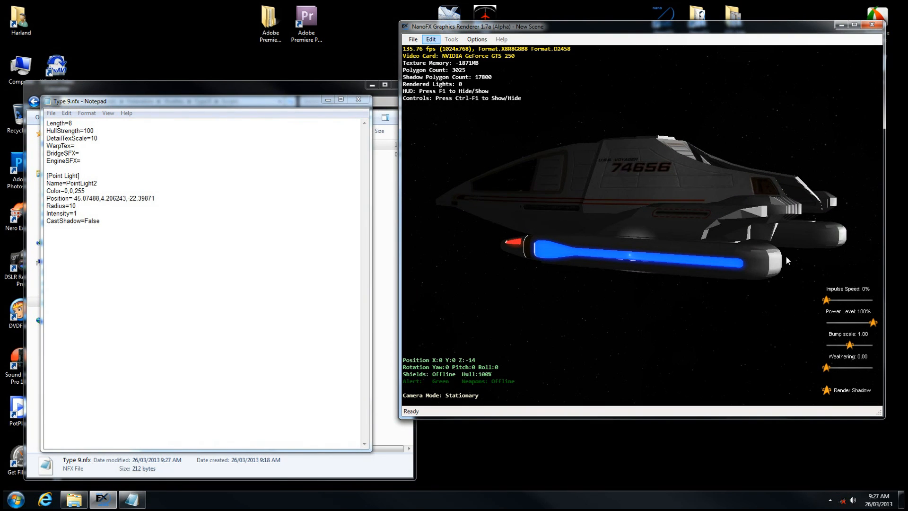
click(431, 39)
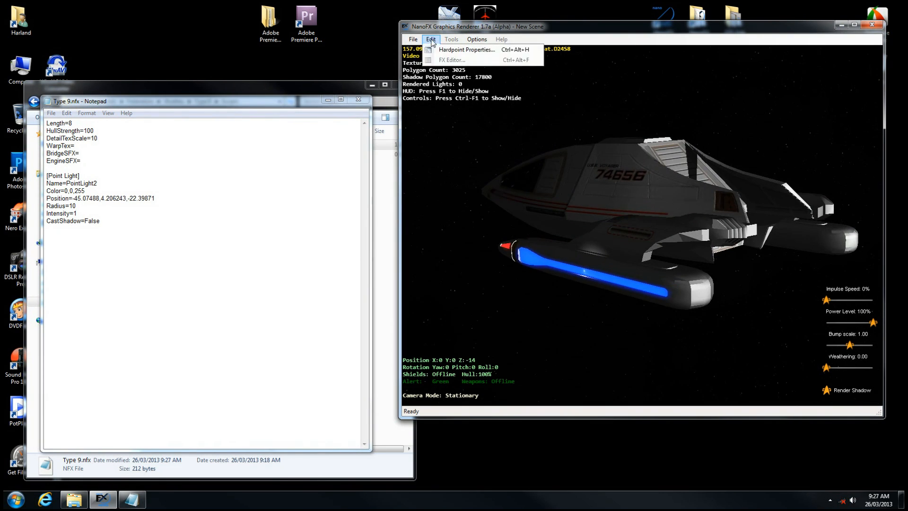
click(436, 51)
drag(420, 112, 218, 109)
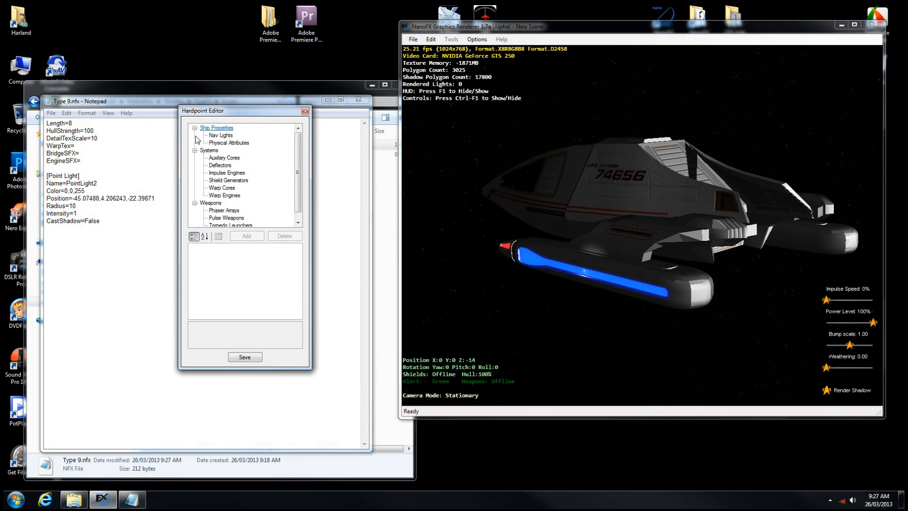
click(229, 142)
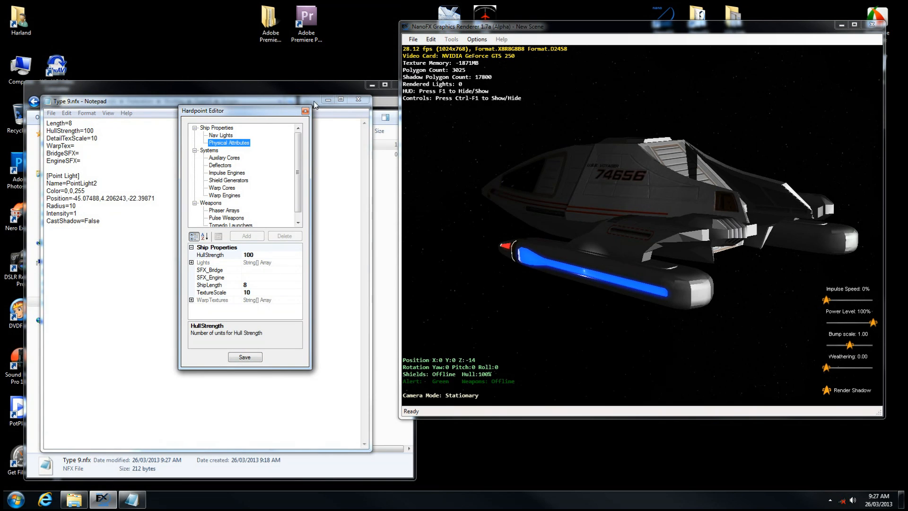
click(305, 111)
Reload the Type 9 model from the Federation shuttles as the player ship
mouse_move(595, 205)
mouse_down()
mouse_move(530, 186)
mouse_move(638, 192)
mouse_move(537, 219)
mouse_move(583, 217)
mouse_up()
key(F2)
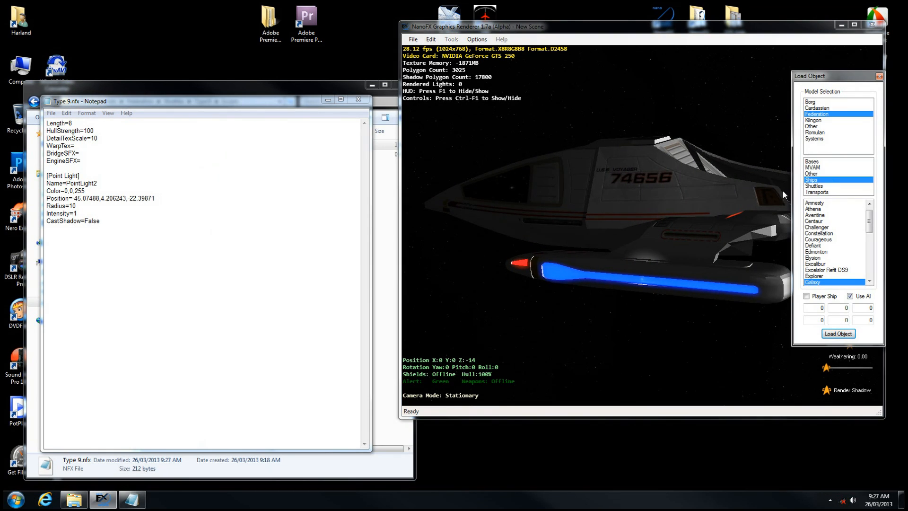
scroll(868, 223, down, 1)
click(813, 187)
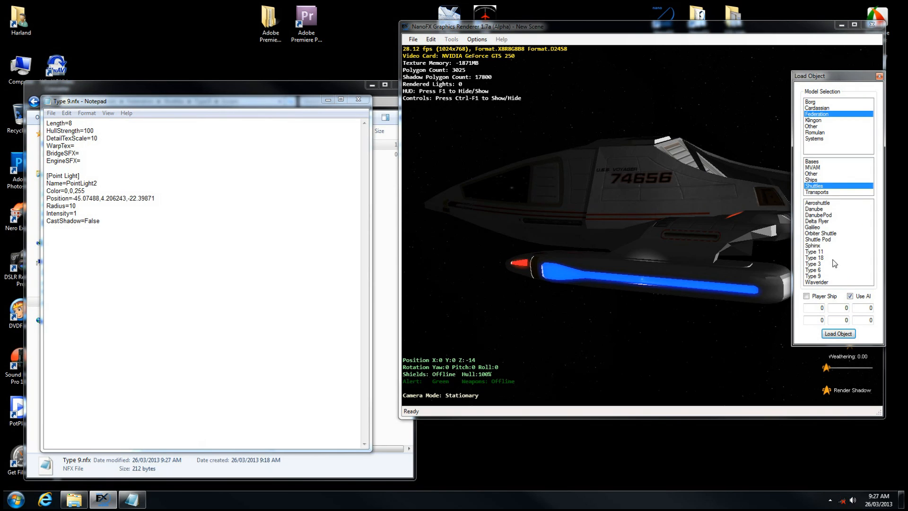
click(814, 276)
click(809, 297)
click(832, 334)
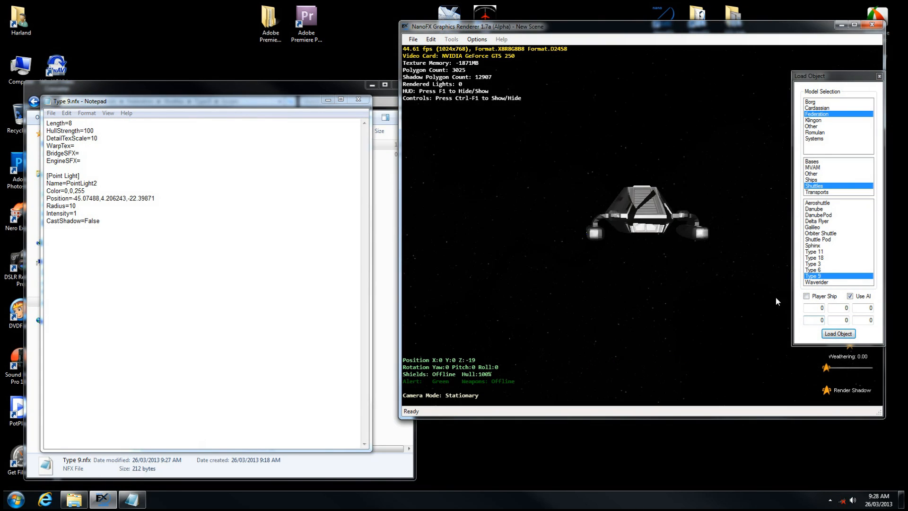
Examine the point light's color on the reloaded shuttle's nacelle up close from the side
scroll(608, 233, up, 5)
drag(641, 240, 690, 248)
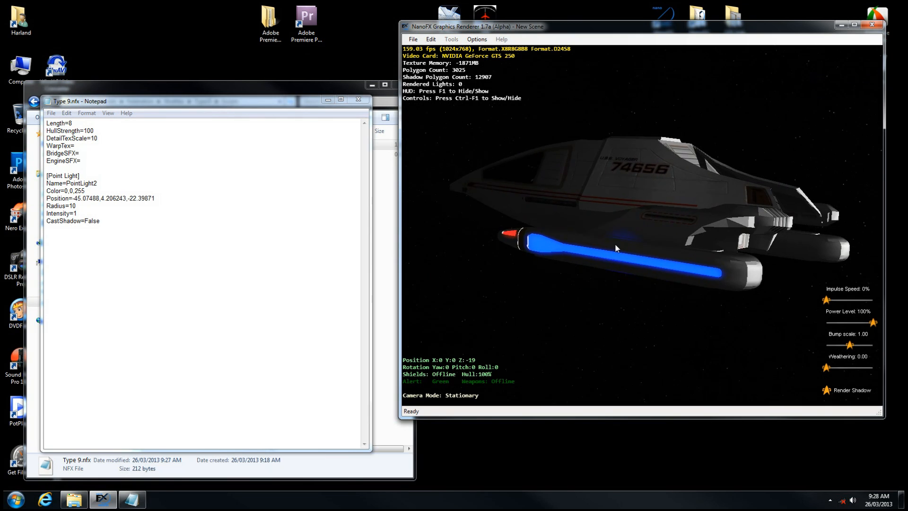
drag(616, 247, 620, 228)
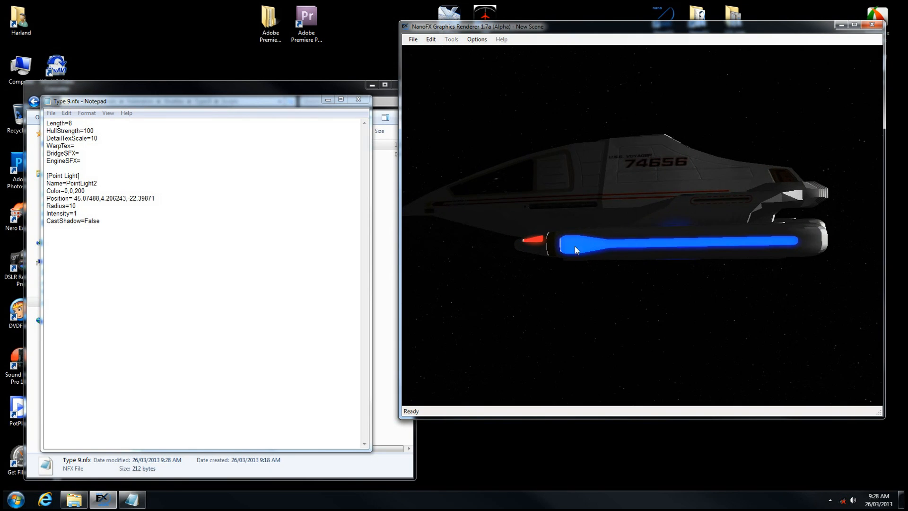
Open nacelleright.dds from the Type 9 model's High folder in Photoshop and display only its Alpha 1 channel
drag(574, 246, 487, 218)
click(184, 89)
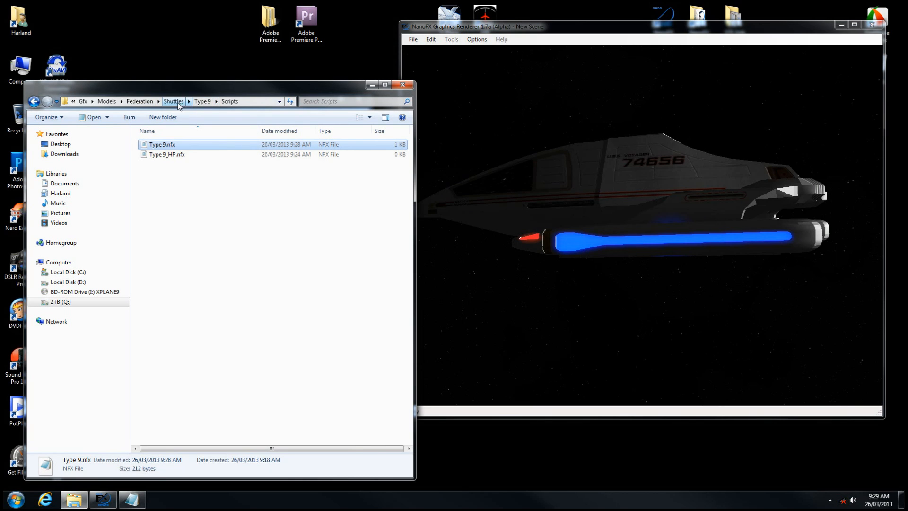
click(203, 102)
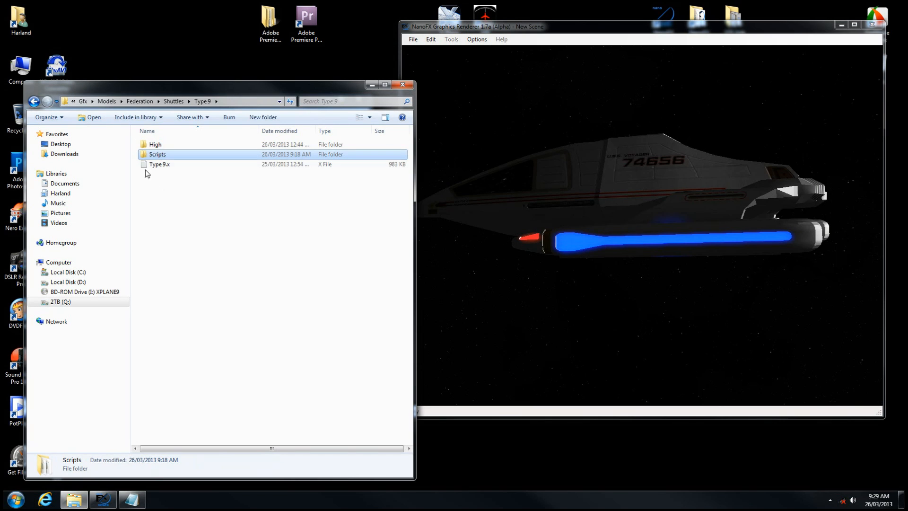
double_click(155, 145)
drag(439, 238, 662, 227)
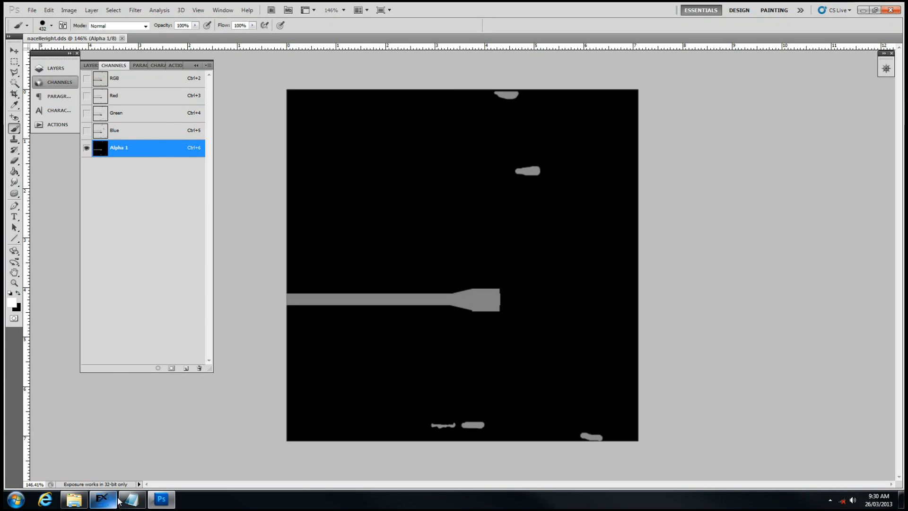
Brighten the Alpha 1 channel with Levels by setting the midtone input level to 9.99
mouse_move(130, 501)
click(69, 10)
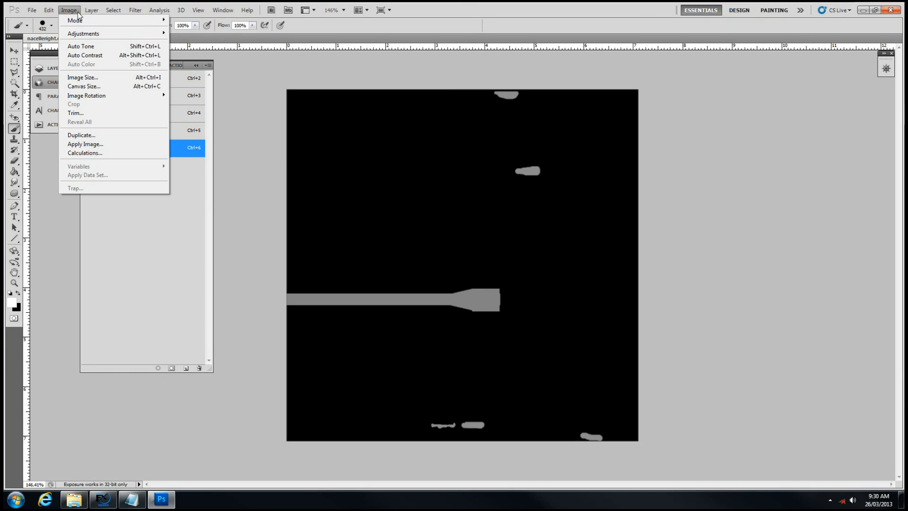
mouse_move(125, 37)
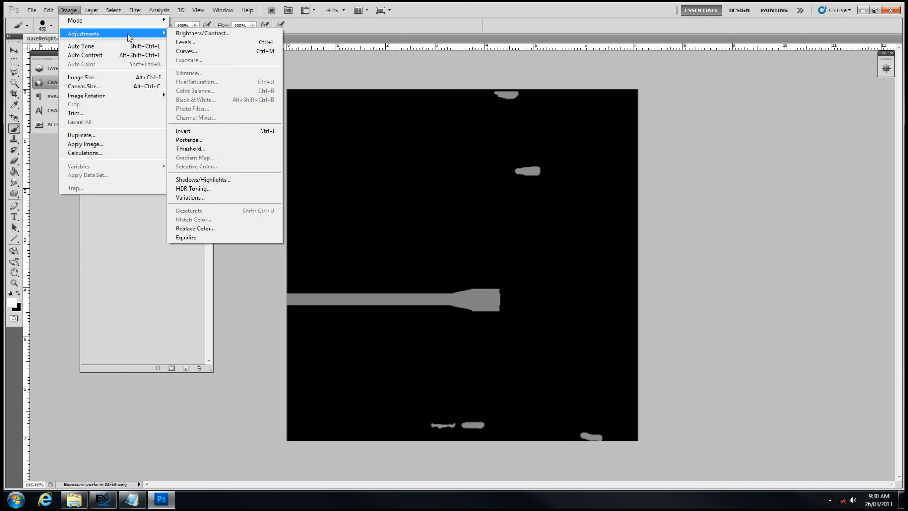
click(204, 42)
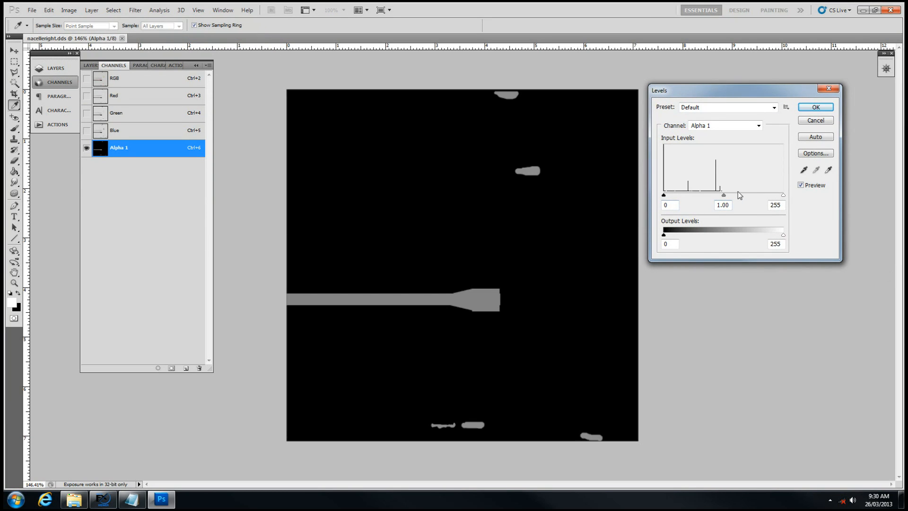
drag(724, 194, 645, 196)
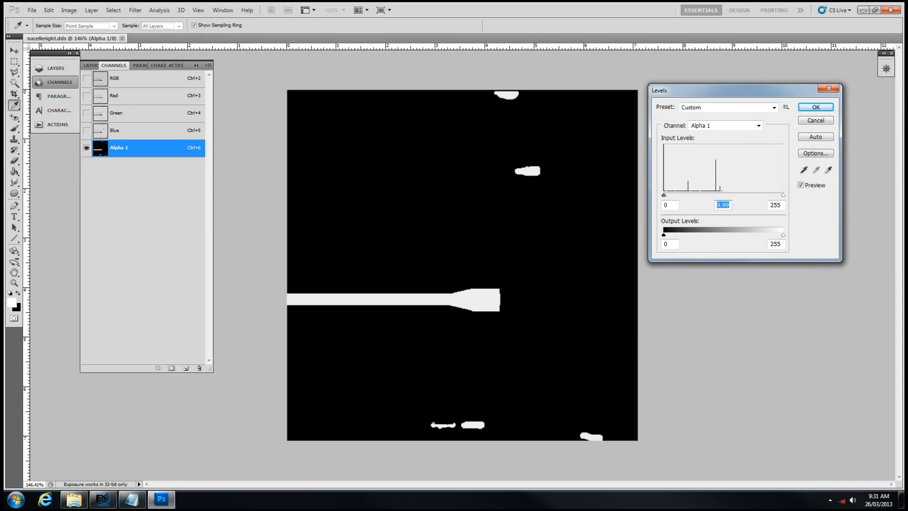
click(816, 107)
key(b)
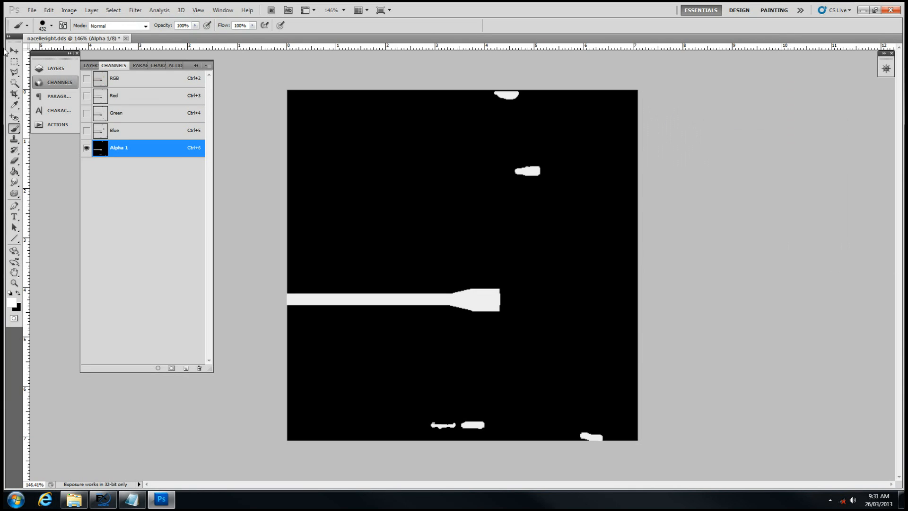
Save nacelleright.dds as DXT5 ARGB 8 bpp interpolated alpha with generated MIP maps, and close the texture
click(29, 10)
click(69, 142)
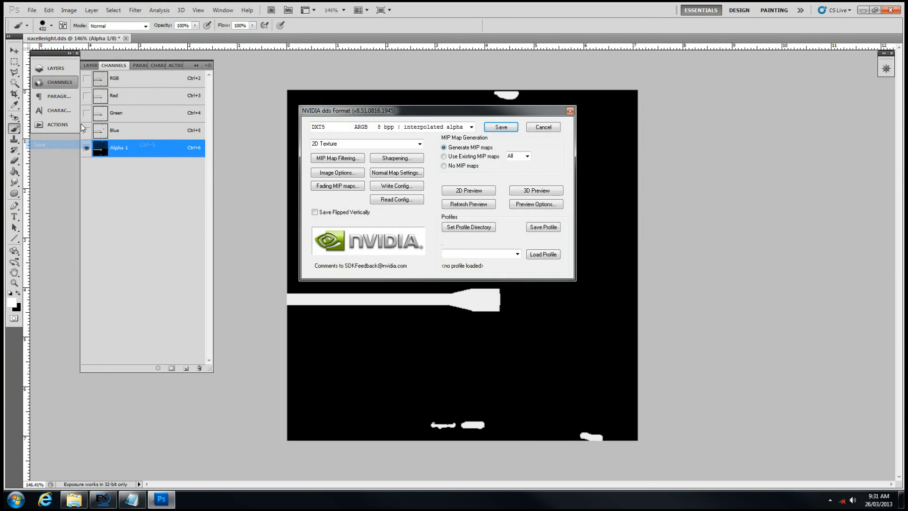
click(503, 127)
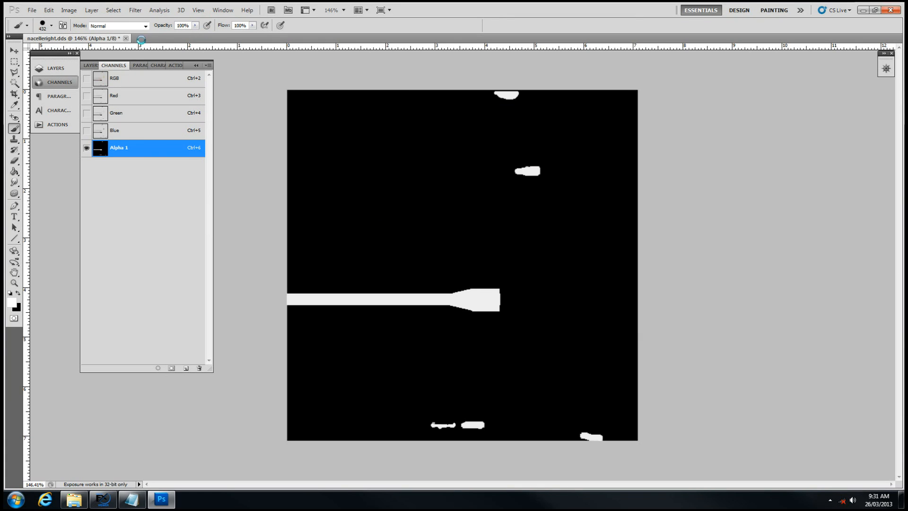
click(122, 38)
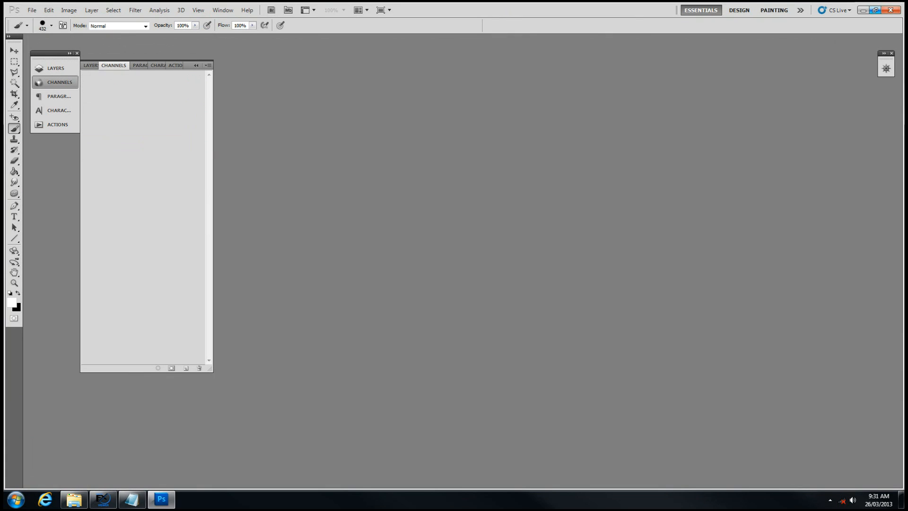
click(868, 13)
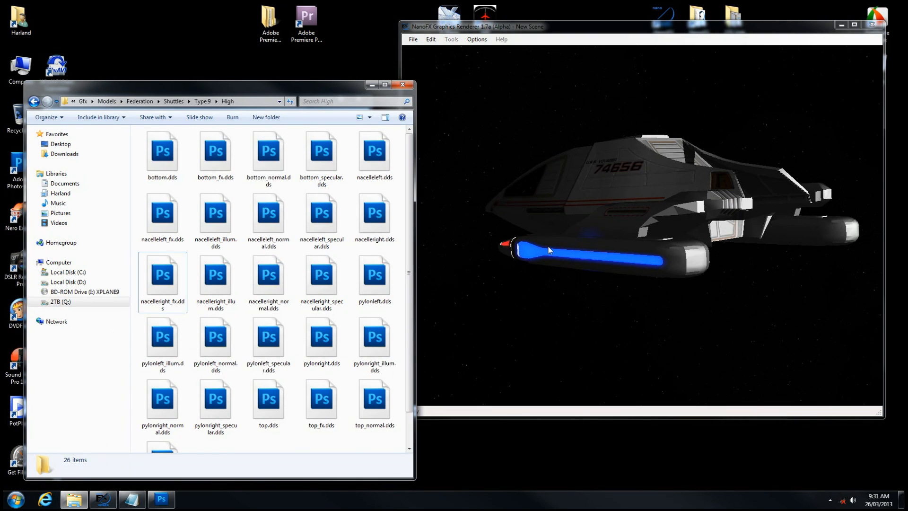
Reload the Type 9 shuttle in NanoFX and examine its nacelle glow from the side
drag(547, 254, 561, 254)
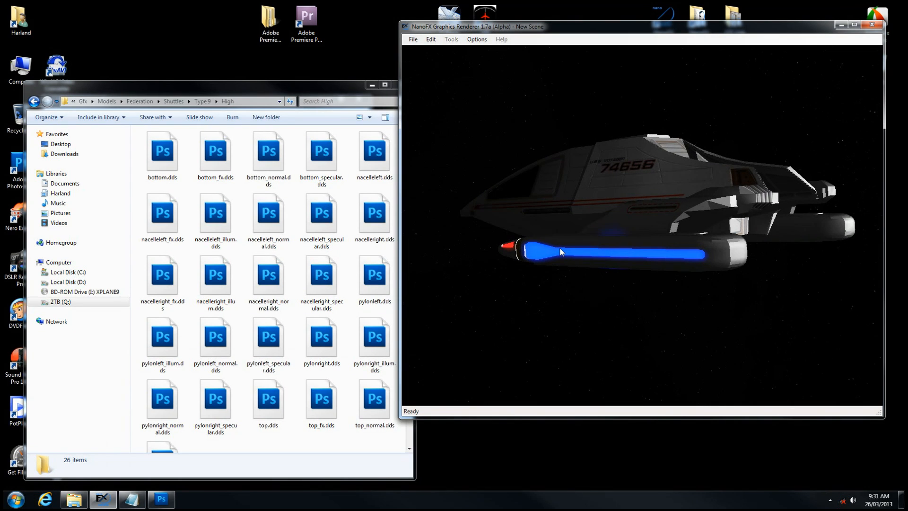
drag(596, 272, 726, 237)
drag(611, 225, 731, 229)
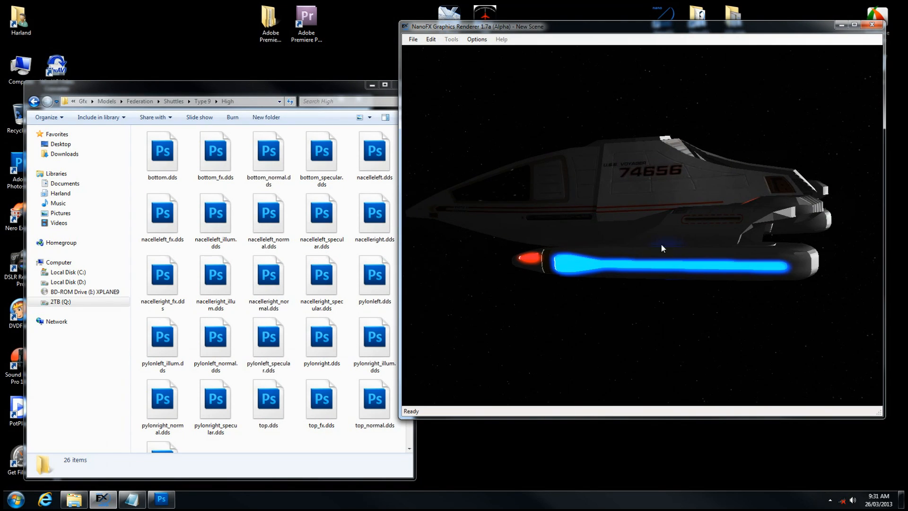
mouse_move(692, 266)
mouse_down()
mouse_move(681, 261)
mouse_move(719, 262)
mouse_up()
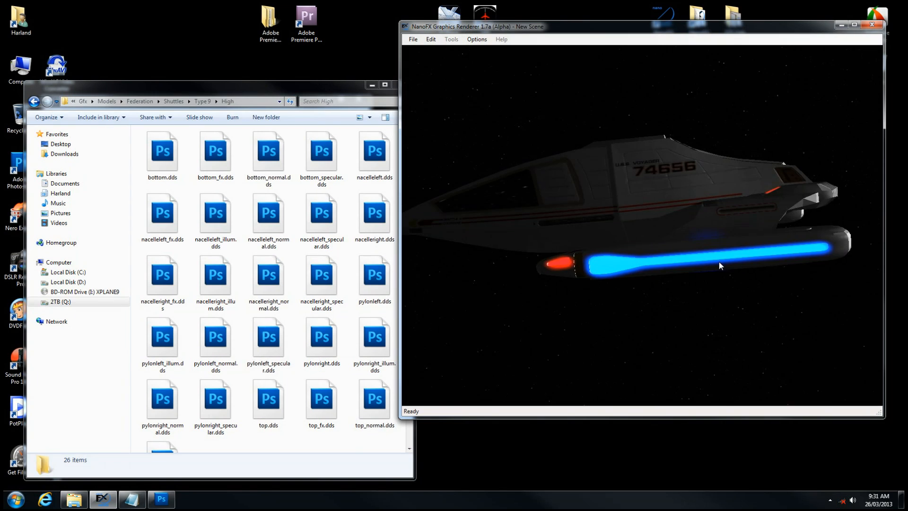
Open Type 9.nfx from the Type 9 model's Scripts folder in Notepad beside the shuttle view
click(202, 101)
double_click(163, 157)
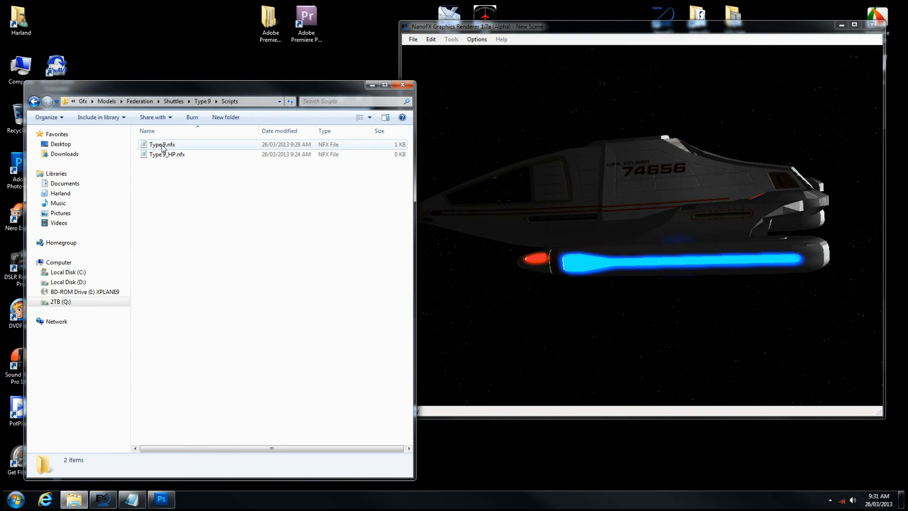
click(167, 148)
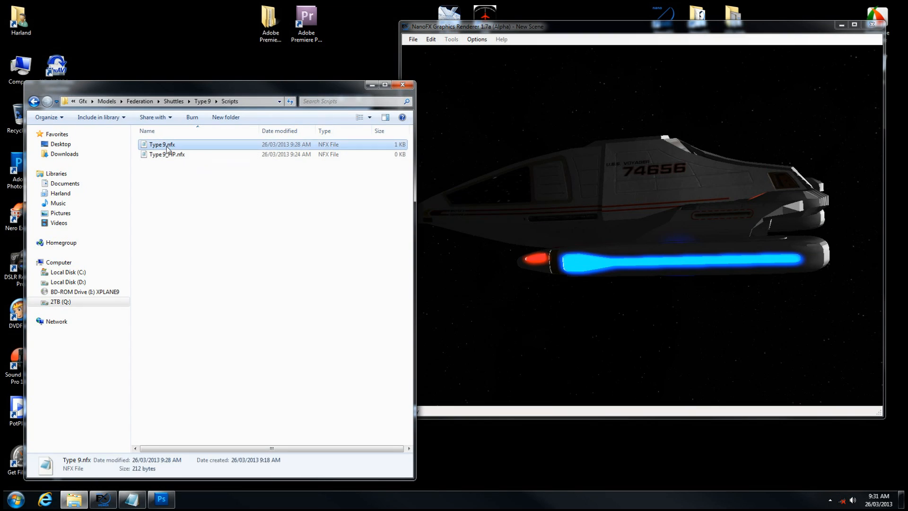
double_click(167, 148)
drag(294, 67, 179, 69)
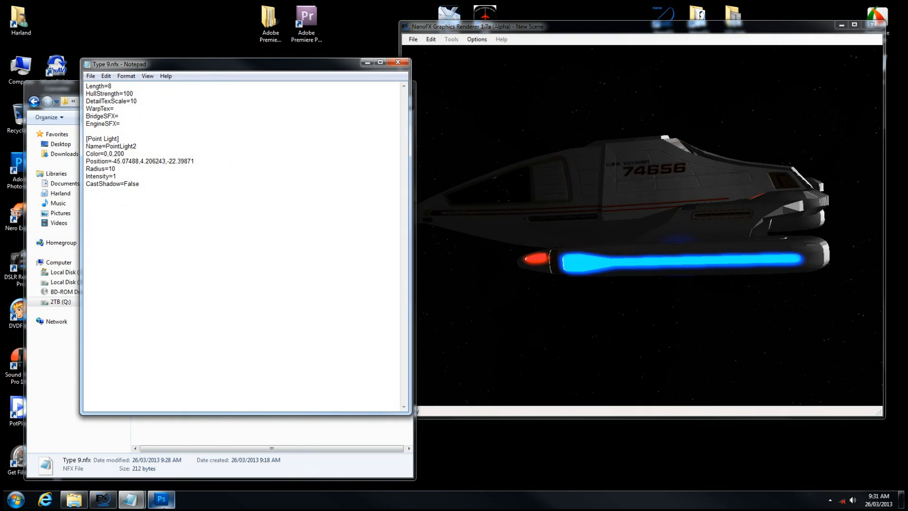
Open nacelleright_illum.dds from the High folder, sample the nacelle strip's blue as foreground color, and close the texture
mouse_move(103, 498)
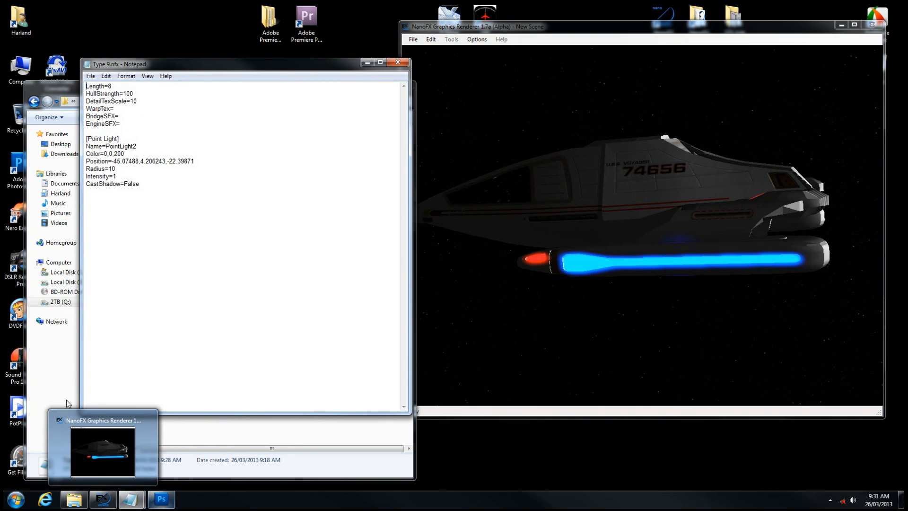
click(70, 90)
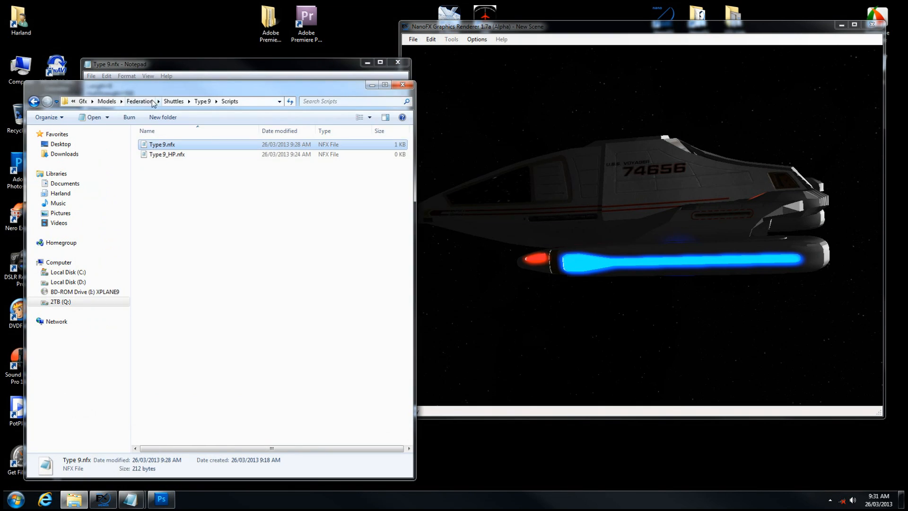
click(207, 101)
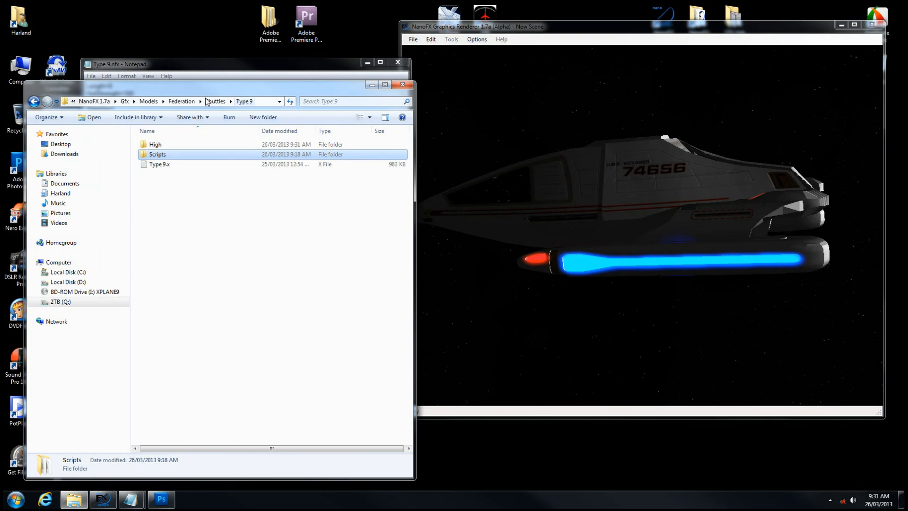
double_click(177, 145)
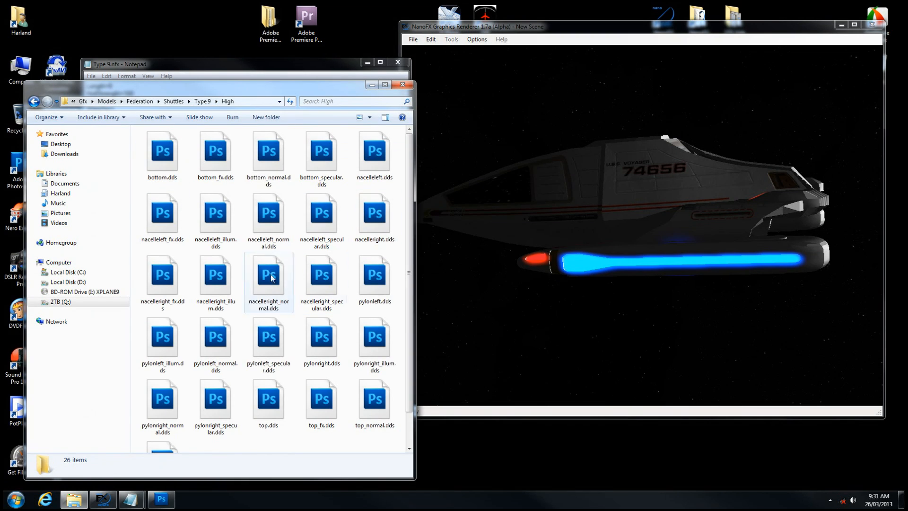
double_click(222, 279)
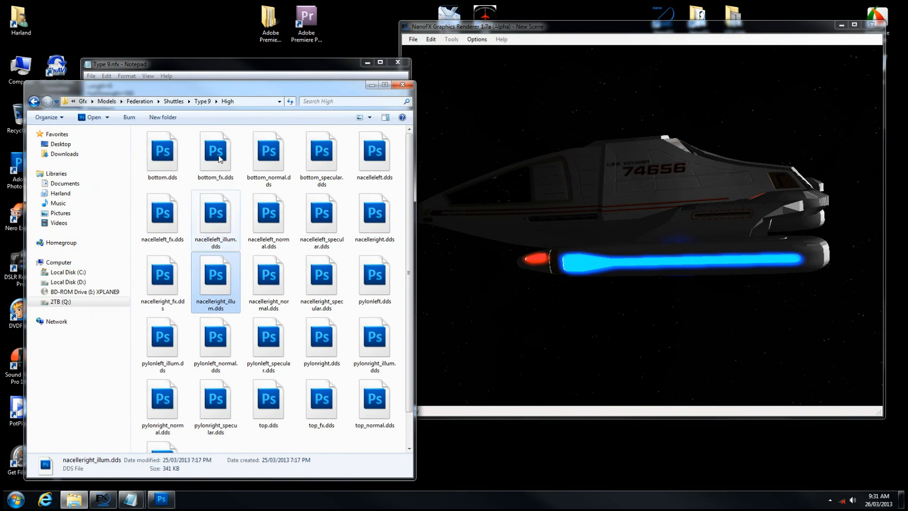
scroll(433, 271, up, 6)
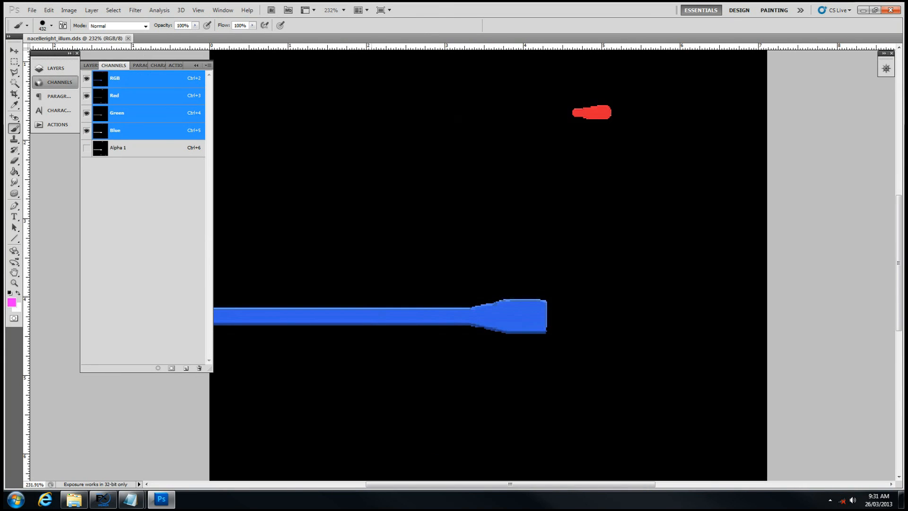
key(i)
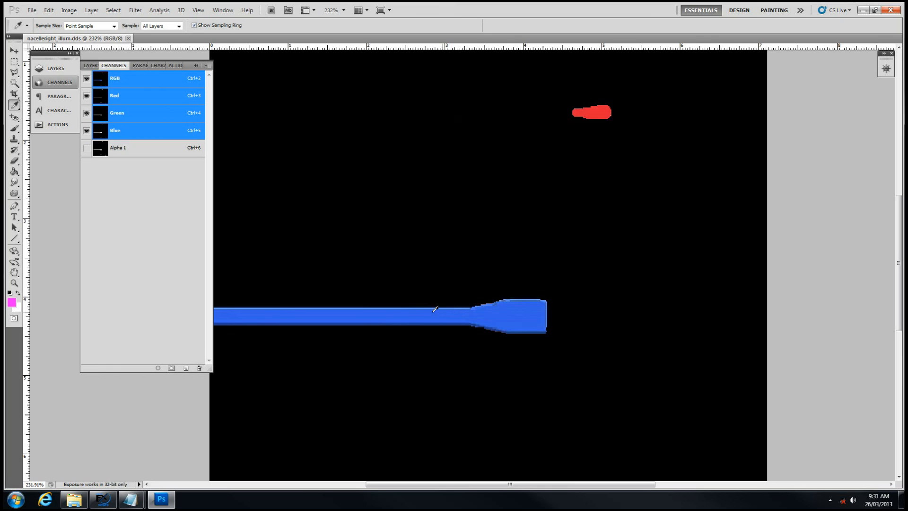
click(405, 311)
click(128, 39)
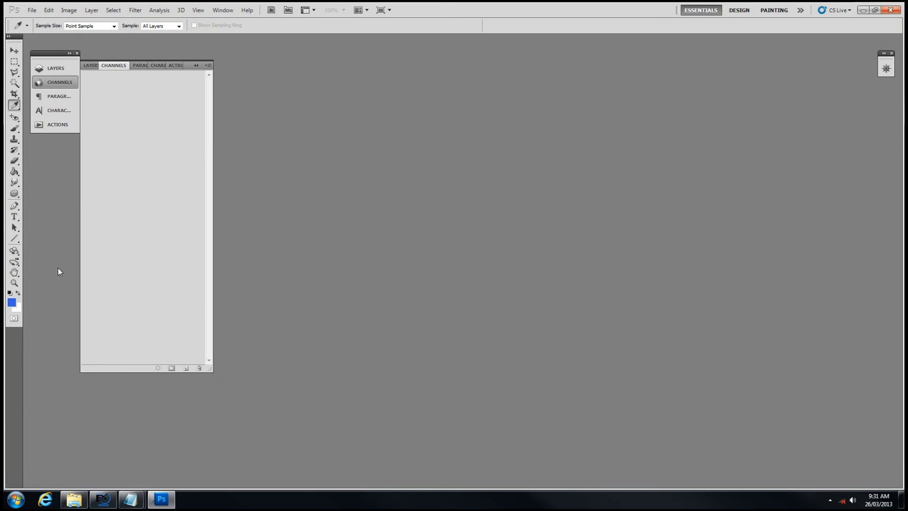
Set the point light's Color in Type 9.nfx to the sampled RGB values 27,102,231, save the file, and dismiss the color picker
click(12, 304)
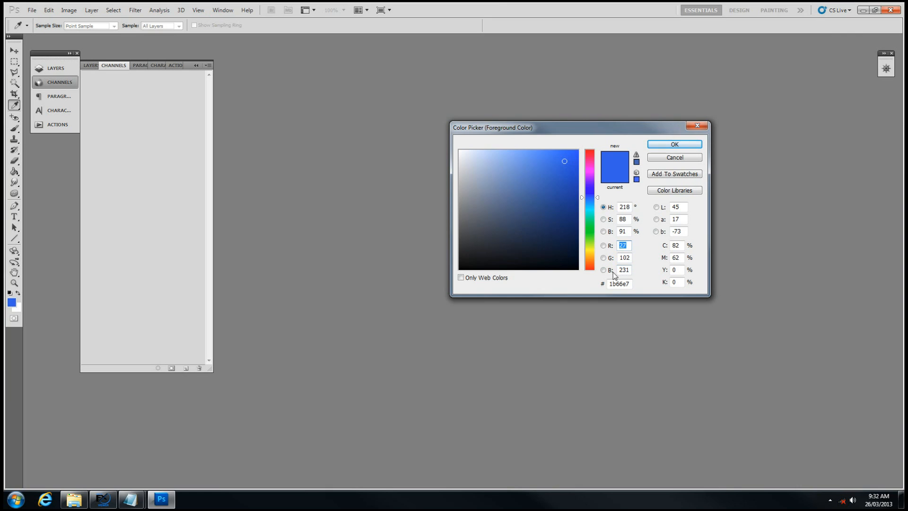
click(130, 499)
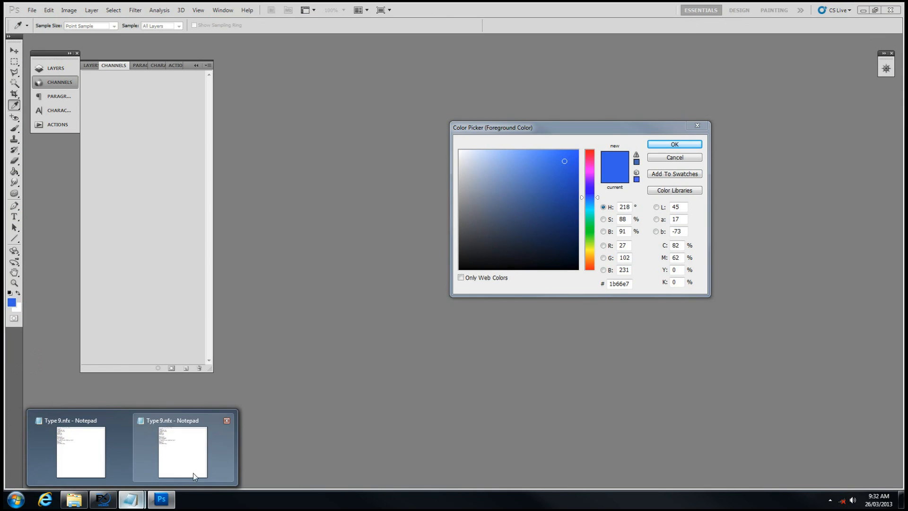
click(193, 472)
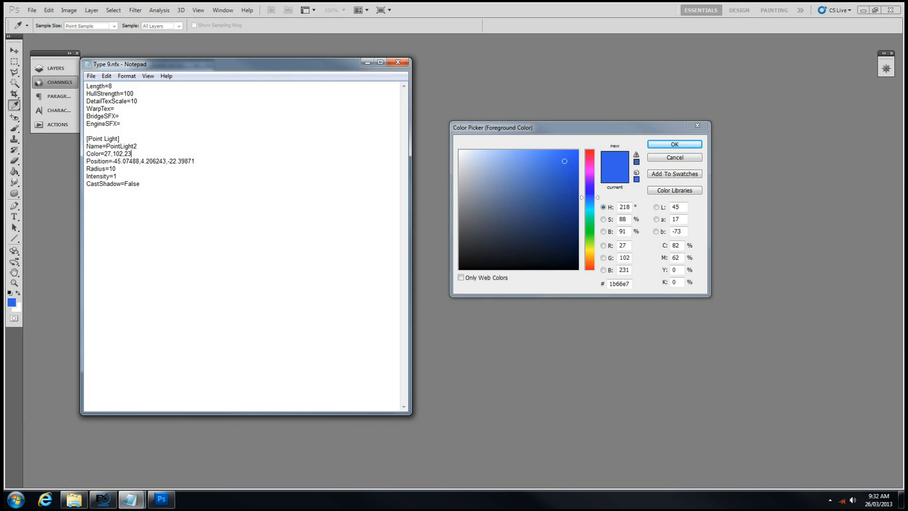
click(91, 76)
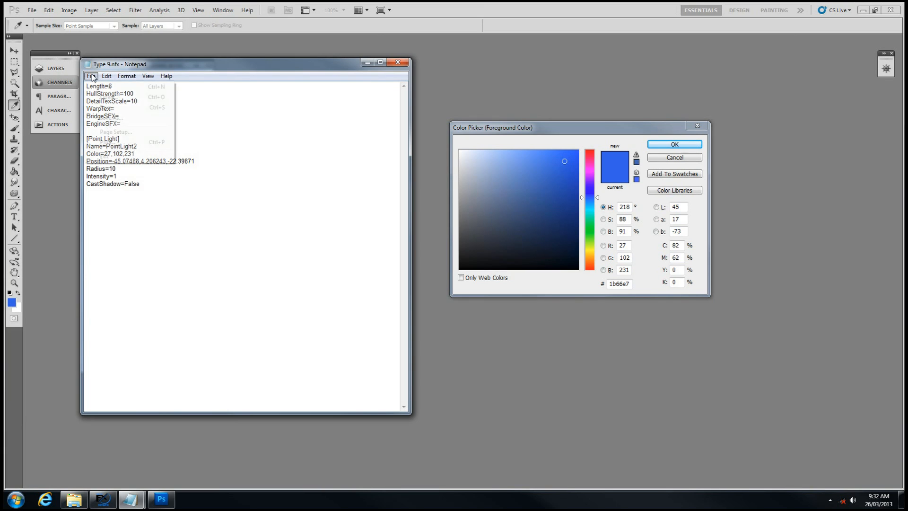
click(107, 109)
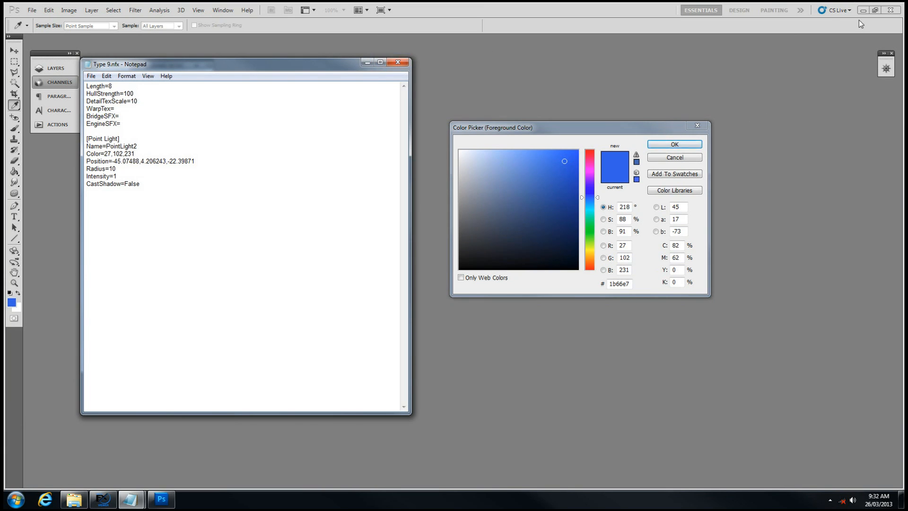
click(687, 148)
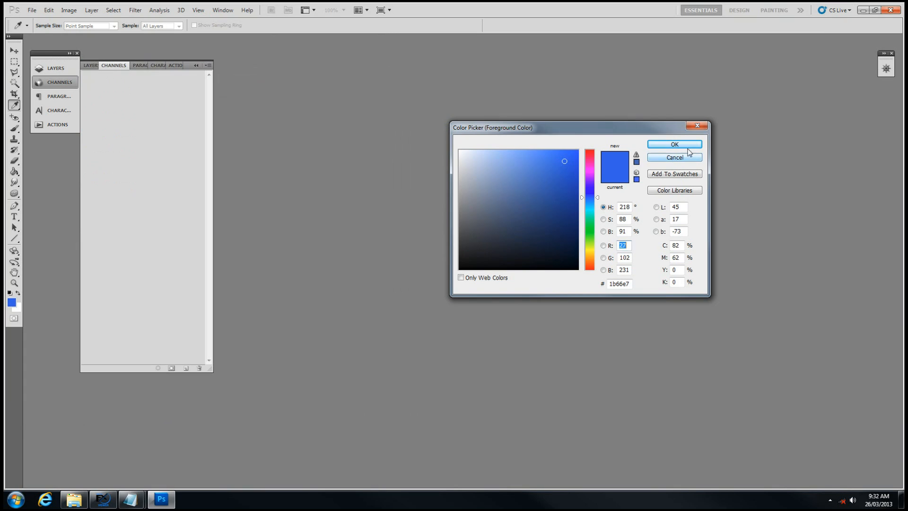
click(653, 158)
click(862, 10)
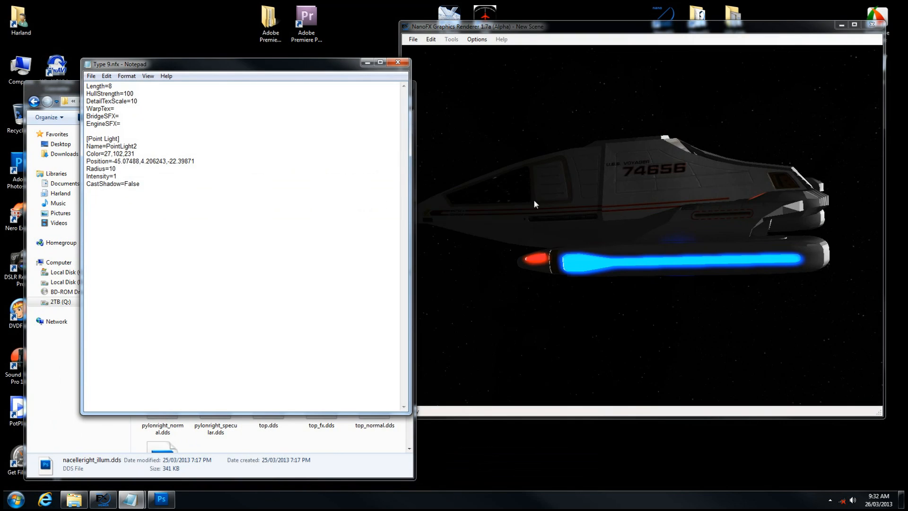
Open the Load Object dialog and move the Type 9.nfx text window clear of the render view
drag(731, 212, 728, 213)
key(ctrl+l)
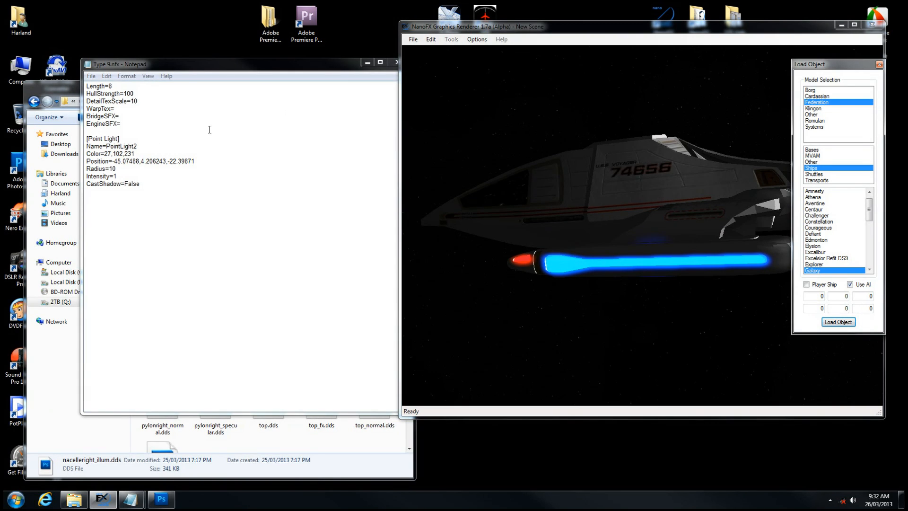
drag(171, 66, 143, 96)
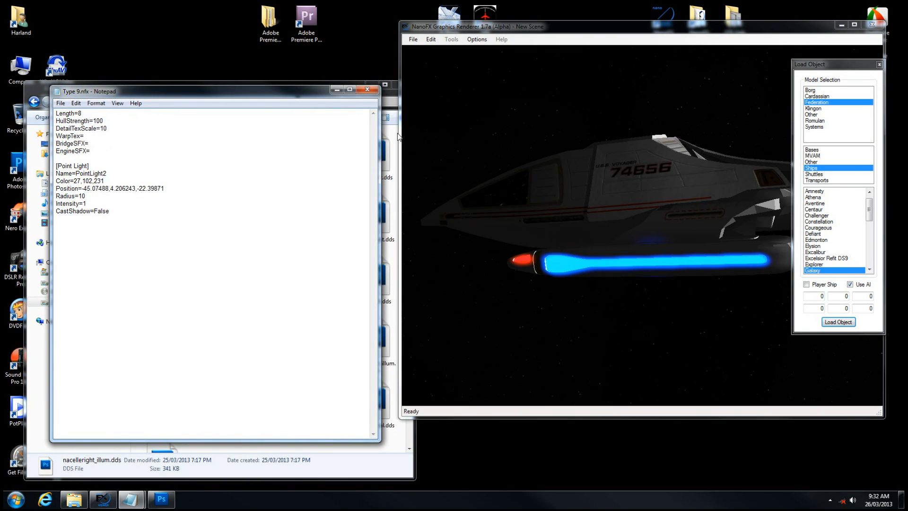
Open the Hardpoint Editor, move it aside to look over its property tree, and close it
drag(677, 184, 657, 232)
click(431, 39)
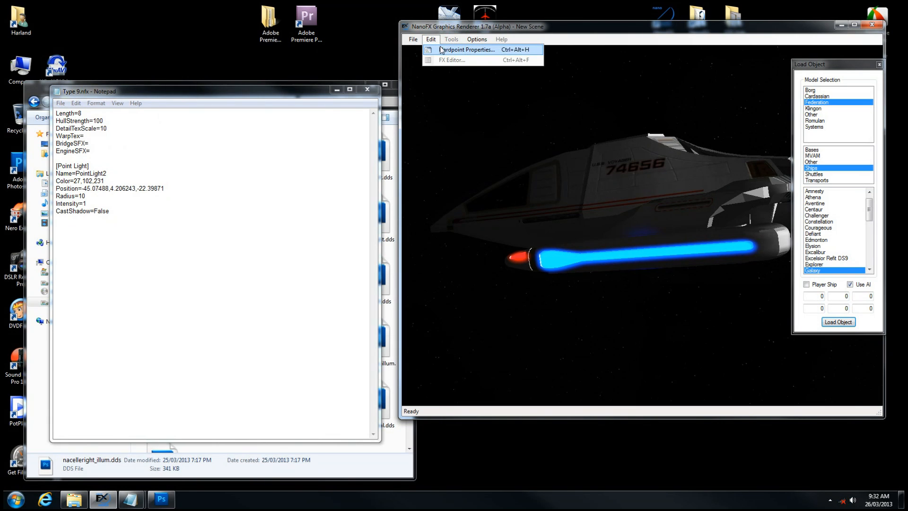
click(455, 51)
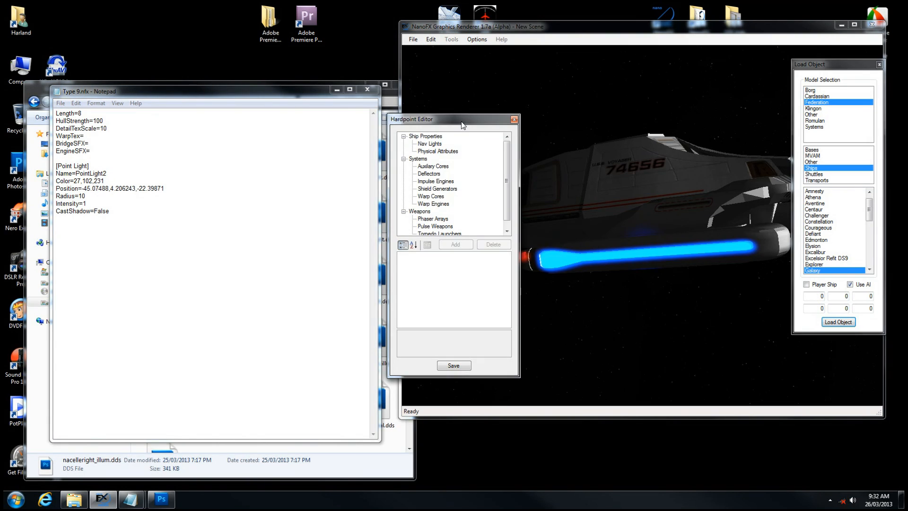
drag(462, 124, 333, 113)
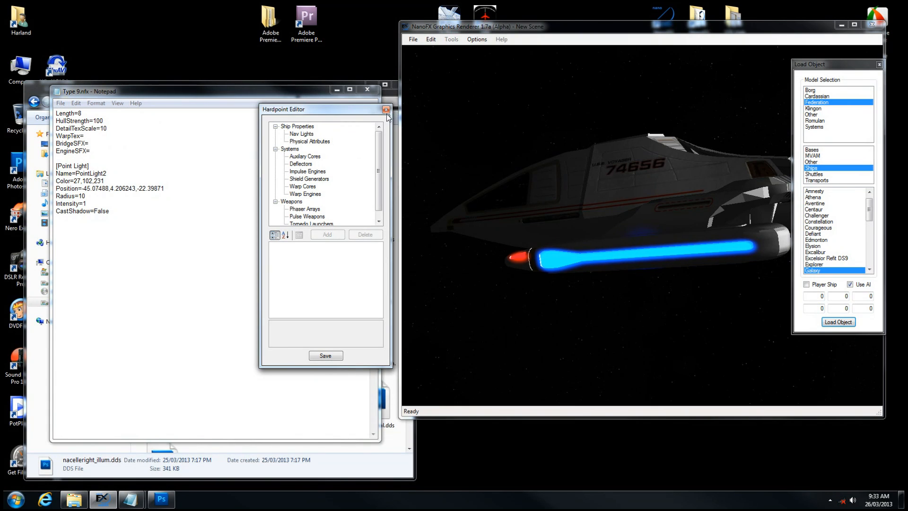
click(386, 109)
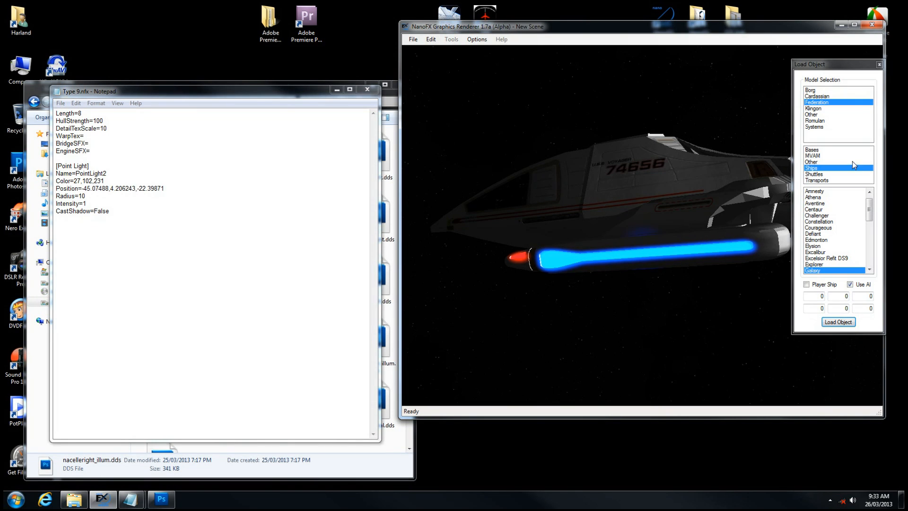
Reload the Type 9 from the Federation shuttles as the player ship and dismiss the Load Object dialog
drag(870, 202, 872, 205)
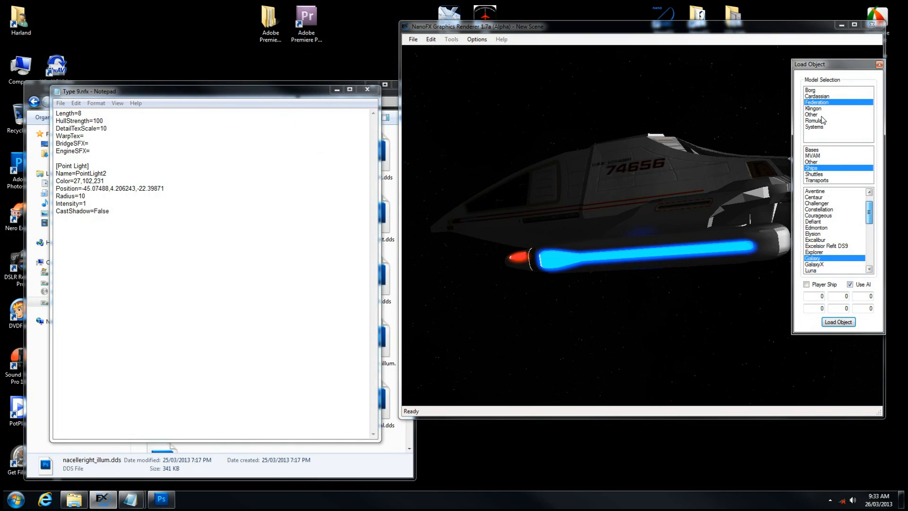
click(813, 175)
click(818, 264)
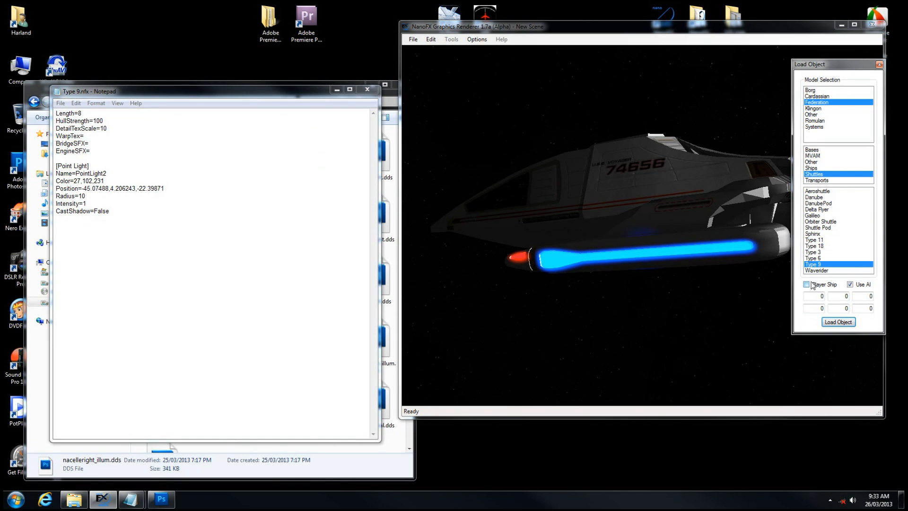
click(806, 284)
click(879, 66)
Examine the recolored point light's glow above the Type 9 nacelle from several side angles
scroll(727, 181, up, 4)
drag(727, 181, 754, 219)
drag(543, 219, 554, 243)
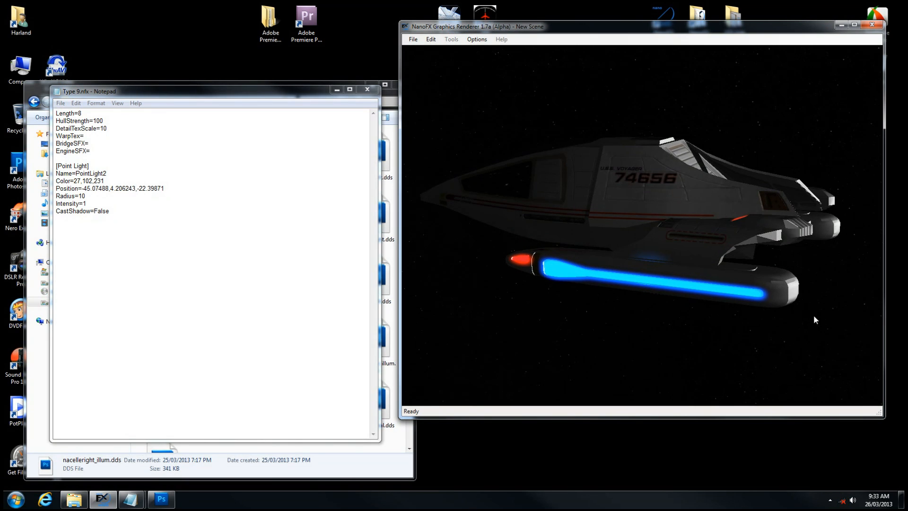
drag(813, 316, 804, 310)
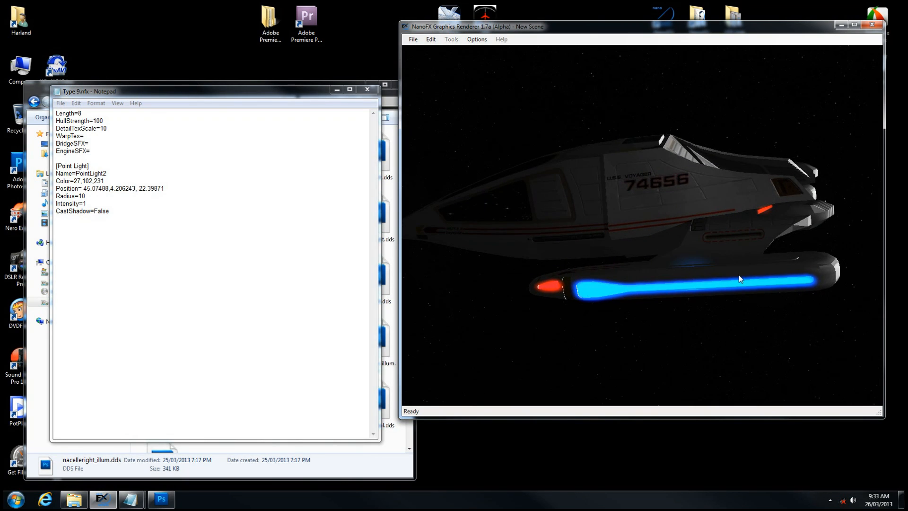
drag(713, 263, 694, 229)
drag(606, 240, 683, 249)
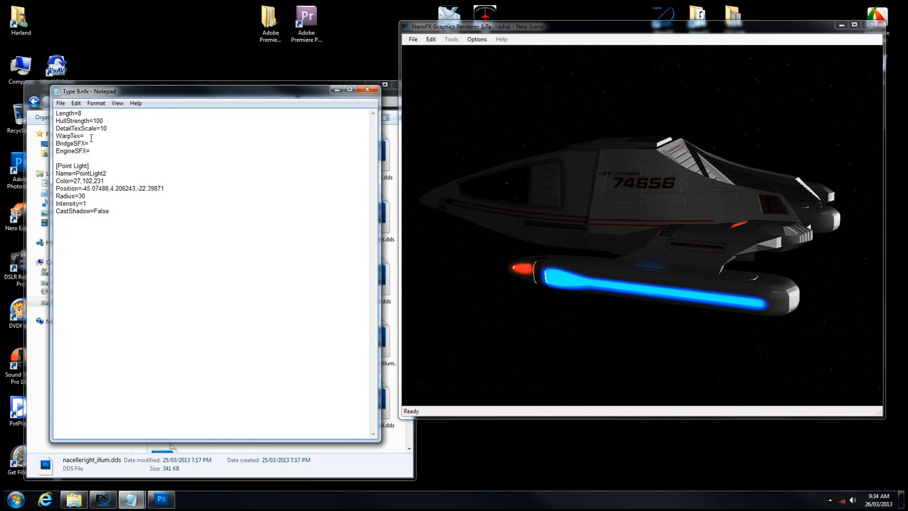
Save Type 9.nfx with the point light's Radius set to 30 and reload the Type 9 shuttle to test it
click(60, 103)
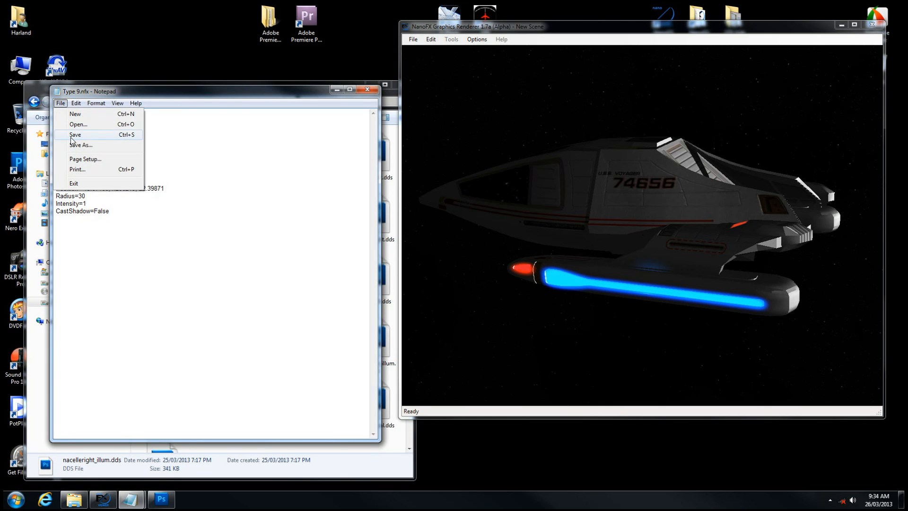
click(72, 136)
click(725, 129)
key(ctrl+l)
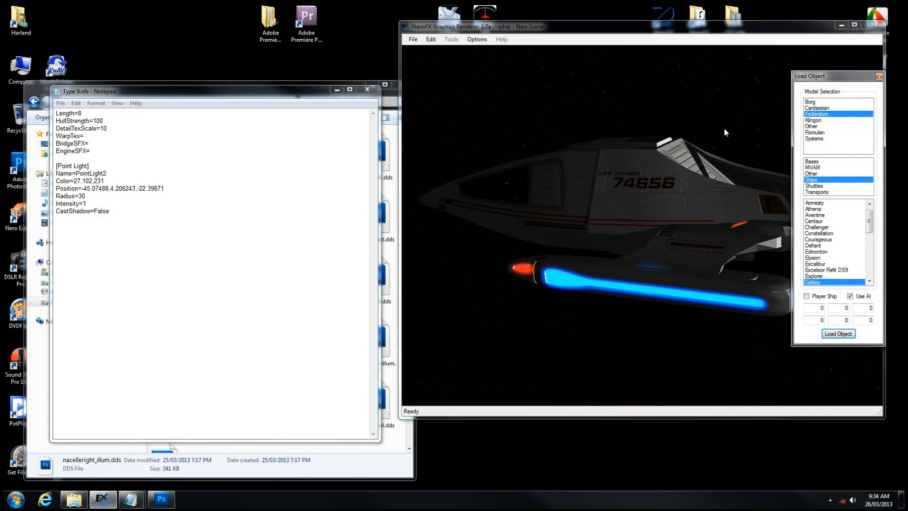
click(823, 186)
click(818, 277)
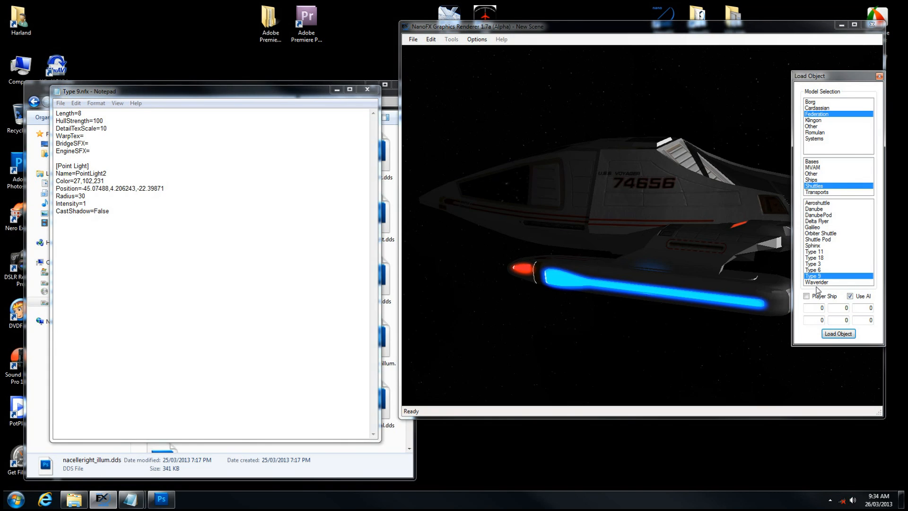
click(845, 332)
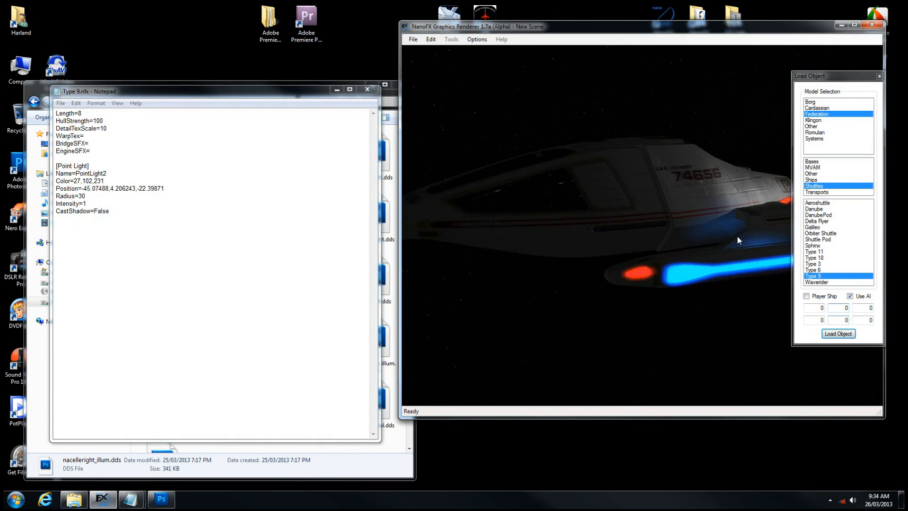
click(879, 76)
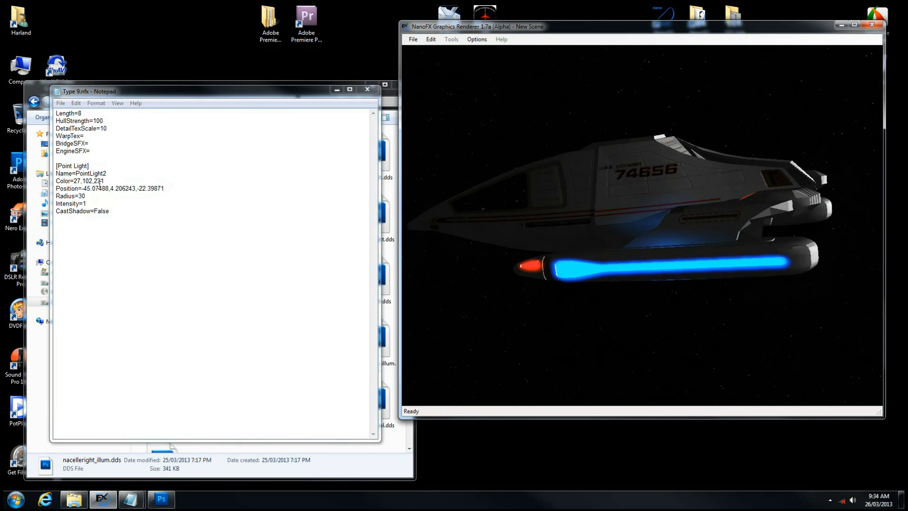
Set the point light's Radius to 20 in Type 9.nfx and save the file
click(99, 191)
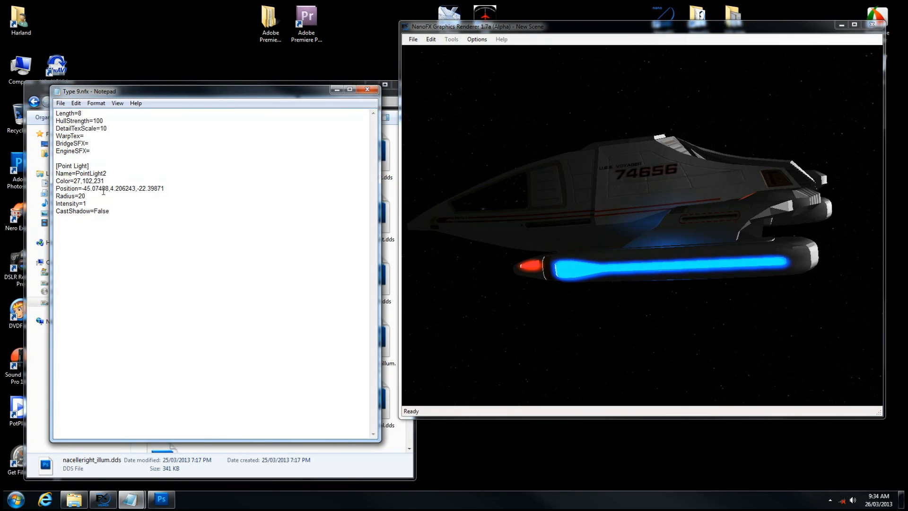
click(60, 103)
click(71, 135)
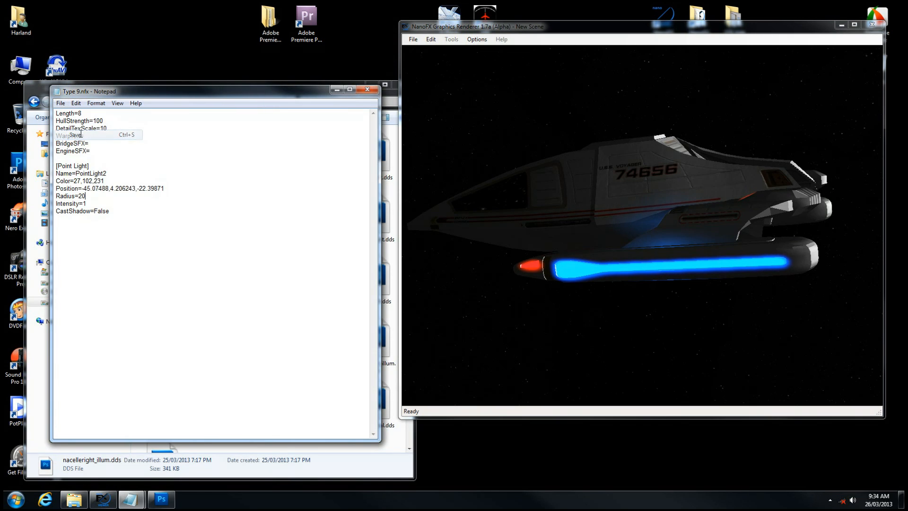
Reload the Federation Type 9 shuttle as the player ship with the edited radius and dismiss the Load Object dialog
click(750, 173)
key(ctrl+l)
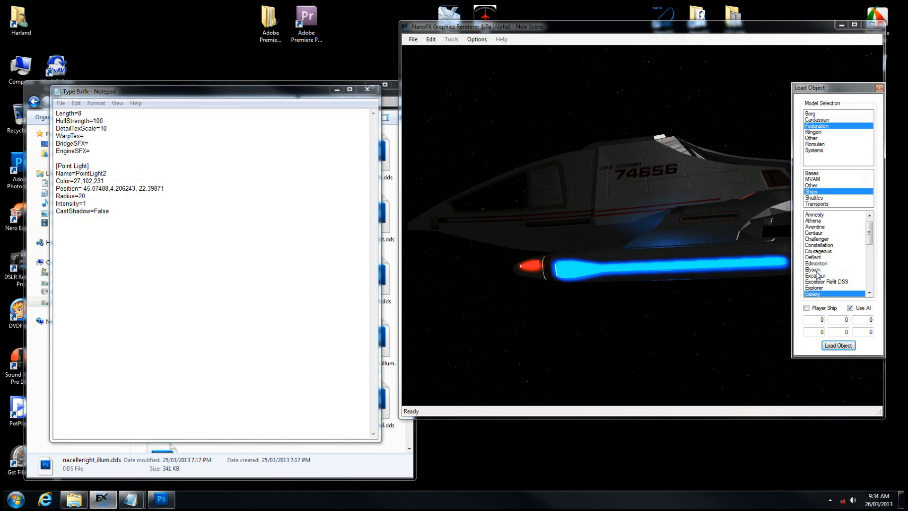
click(823, 198)
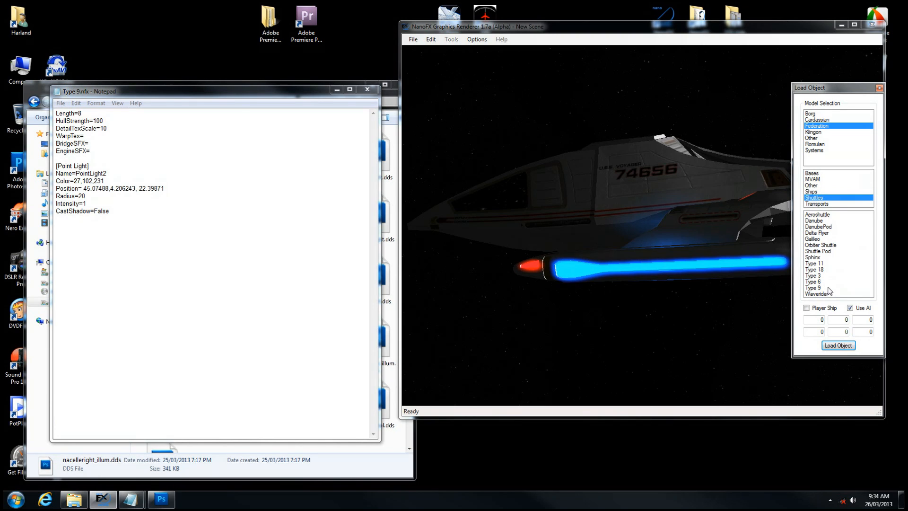
click(829, 288)
click(848, 345)
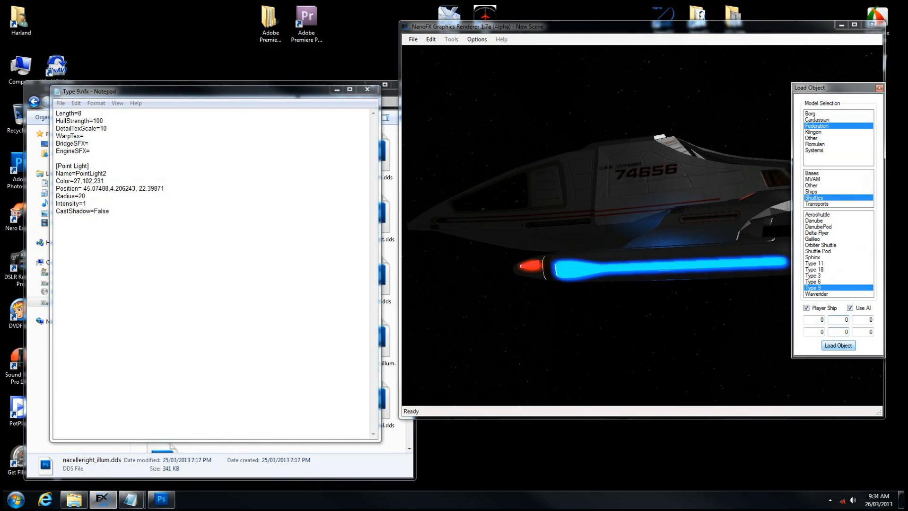
click(880, 88)
Examine how far the point light spreads over the hull and nacelle pylon from the rear, above, side and front
drag(545, 232, 691, 221)
scroll(688, 219, up, 2)
drag(649, 229, 595, 237)
drag(660, 213, 674, 254)
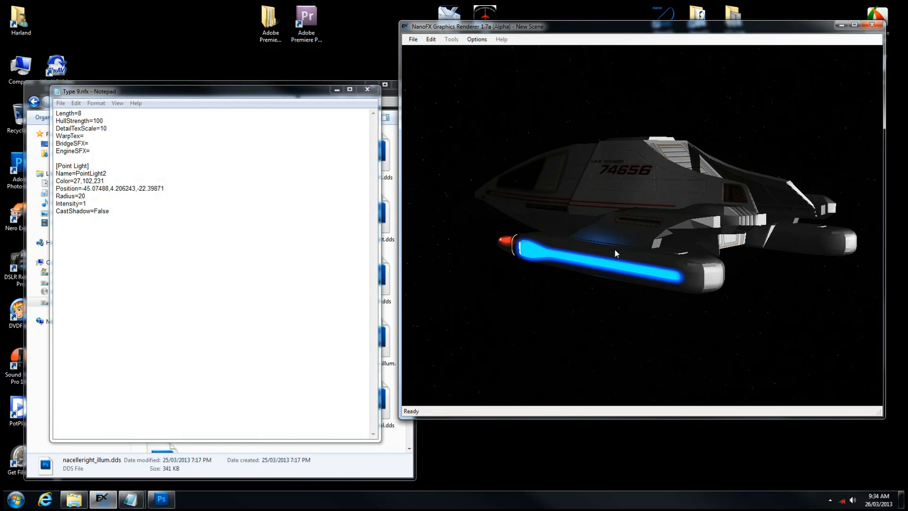
drag(614, 249, 607, 267)
drag(555, 257, 578, 266)
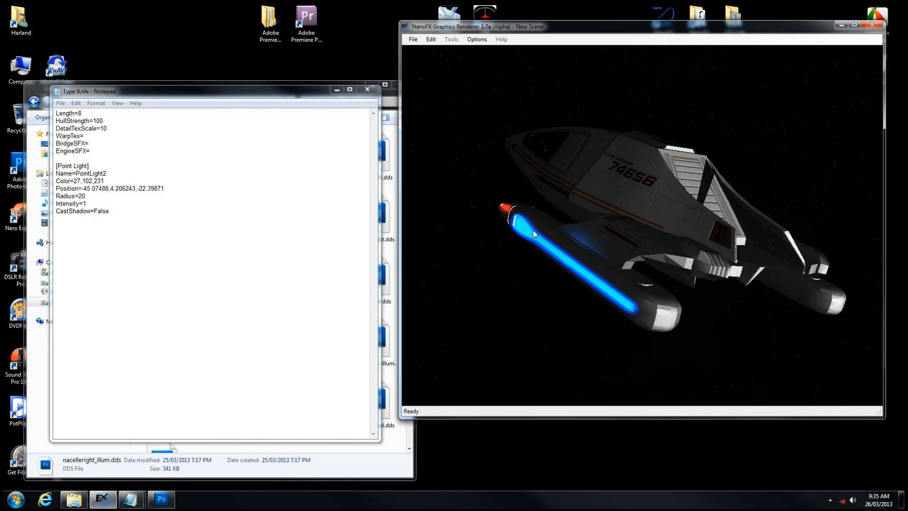
mouse_move(589, 277)
mouse_down()
mouse_move(752, 282)
mouse_move(584, 247)
mouse_move(580, 265)
mouse_up()
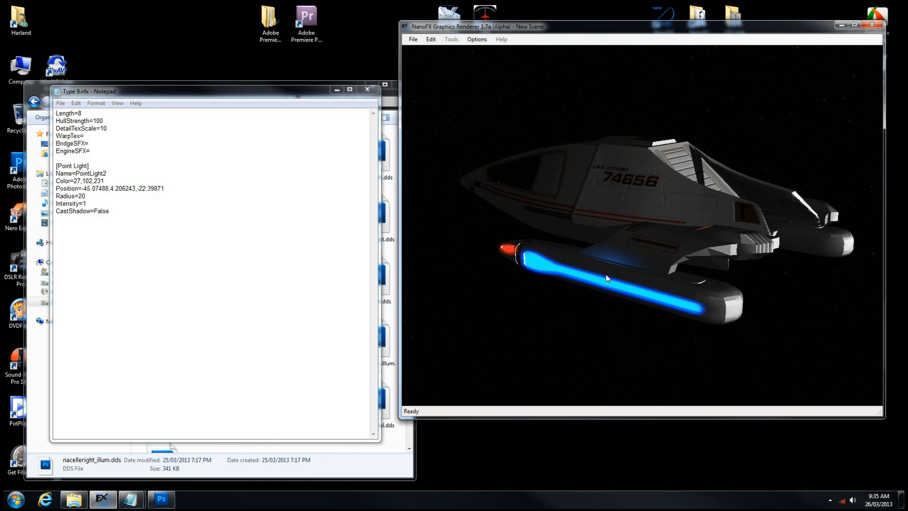
drag(624, 263, 751, 231)
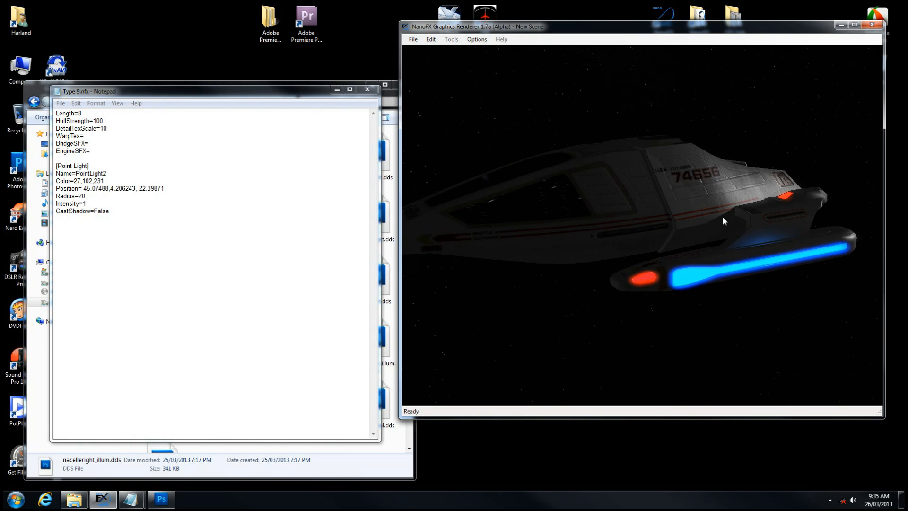
drag(740, 232, 662, 243)
drag(690, 288, 725, 265)
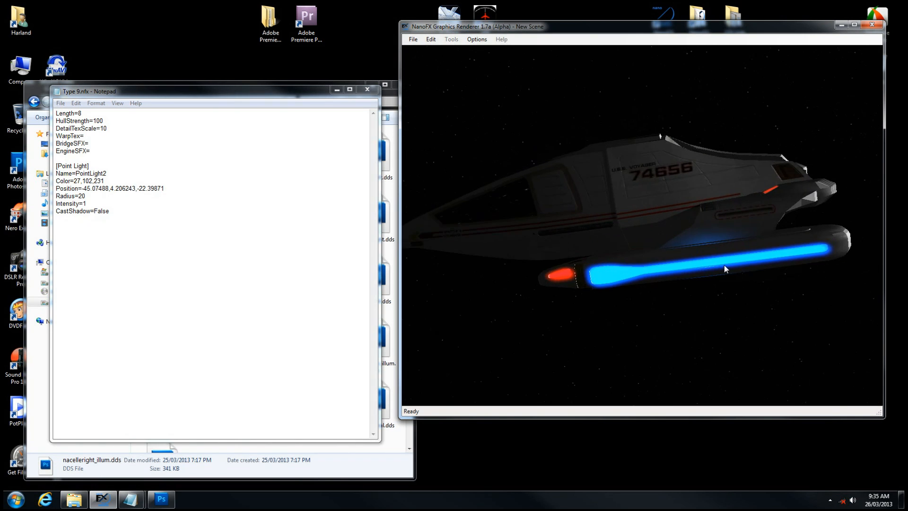
Set the point light's Intensity to 2 in Type 9.nfx and save the file
click(193, 201)
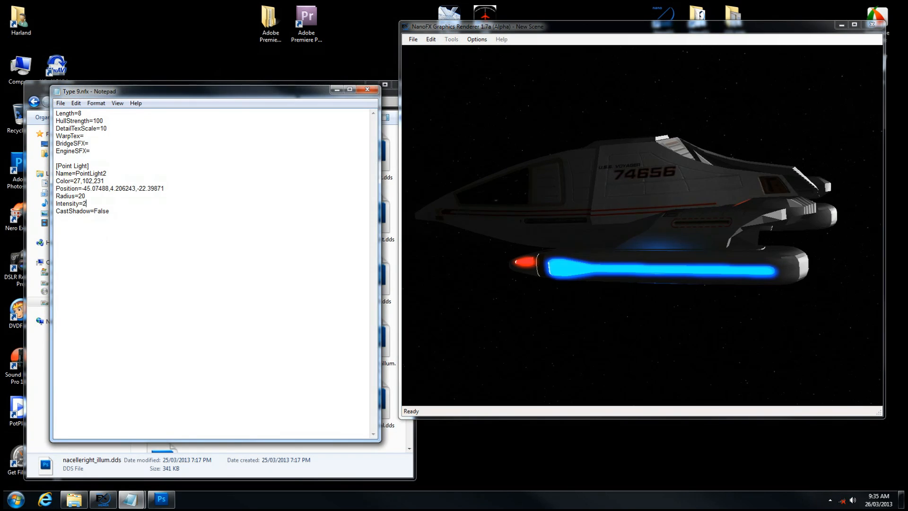
click(61, 103)
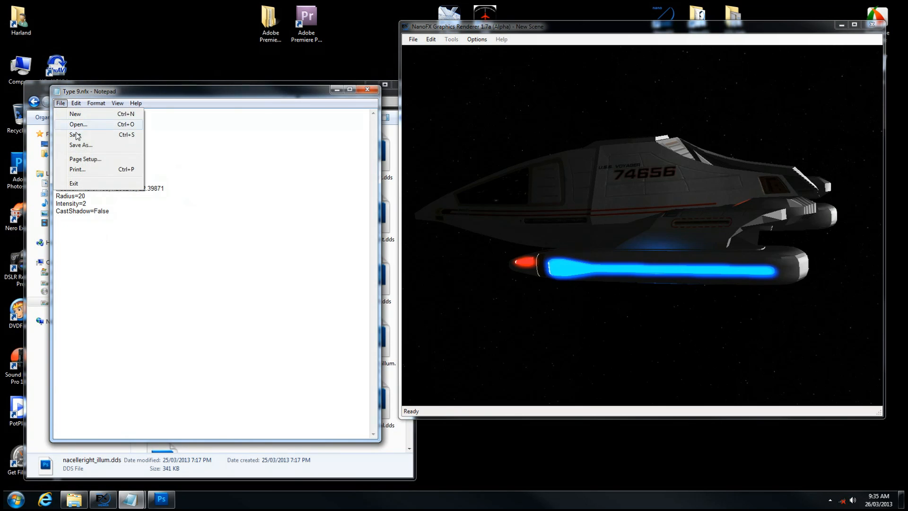
click(76, 134)
Reload the Federation Type 9 shuttle with the edited light intensity and dismiss the Load Object dialog
click(682, 165)
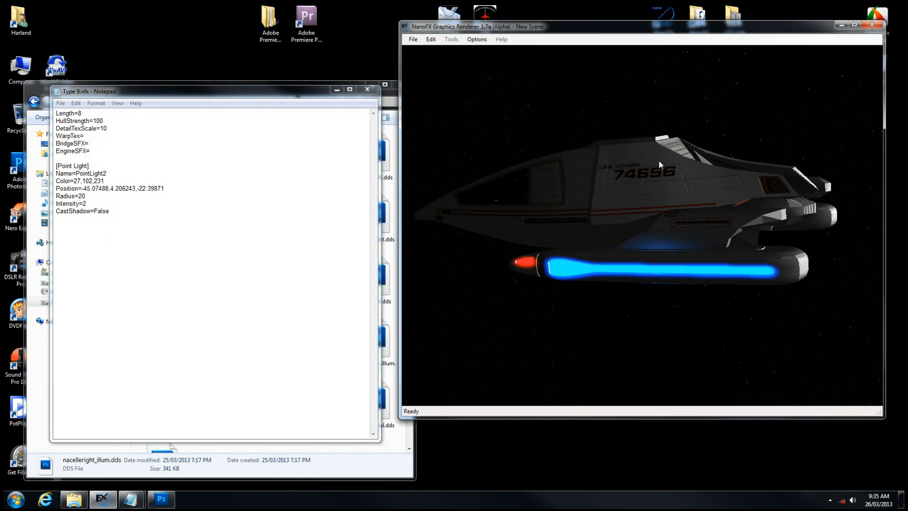
key(ctrl+l)
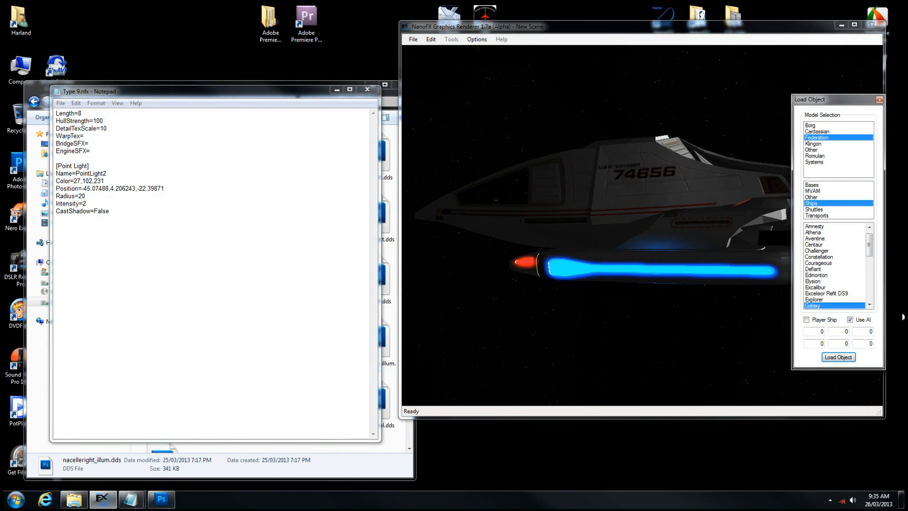
click(818, 209)
click(822, 299)
click(847, 357)
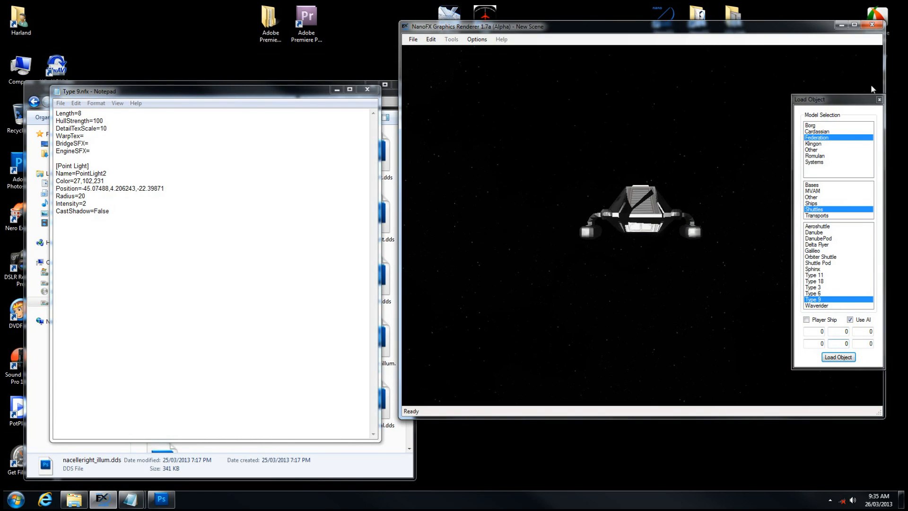
click(879, 99)
Examine the brightened nacelle light from below and the side, and show the renderer's HUD overlay
drag(576, 283, 759, 257)
scroll(641, 229, up, 5)
drag(750, 298, 663, 256)
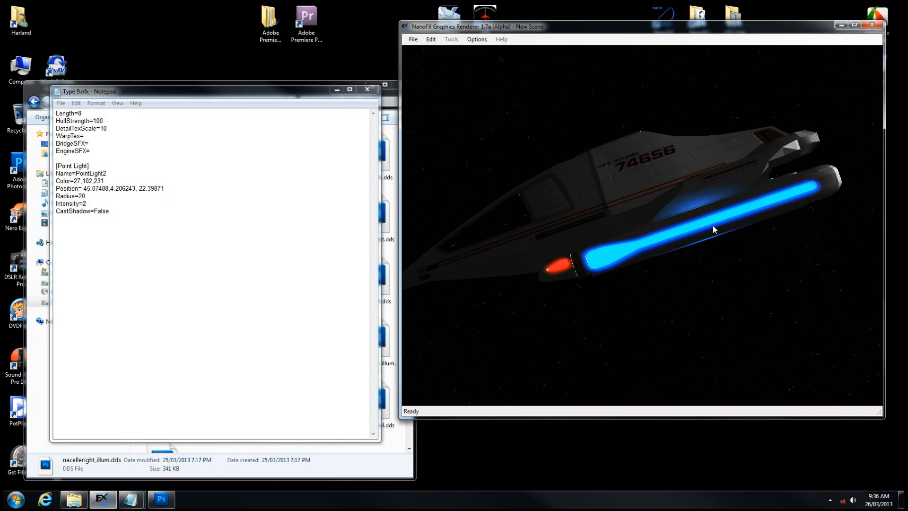
drag(713, 226, 679, 251)
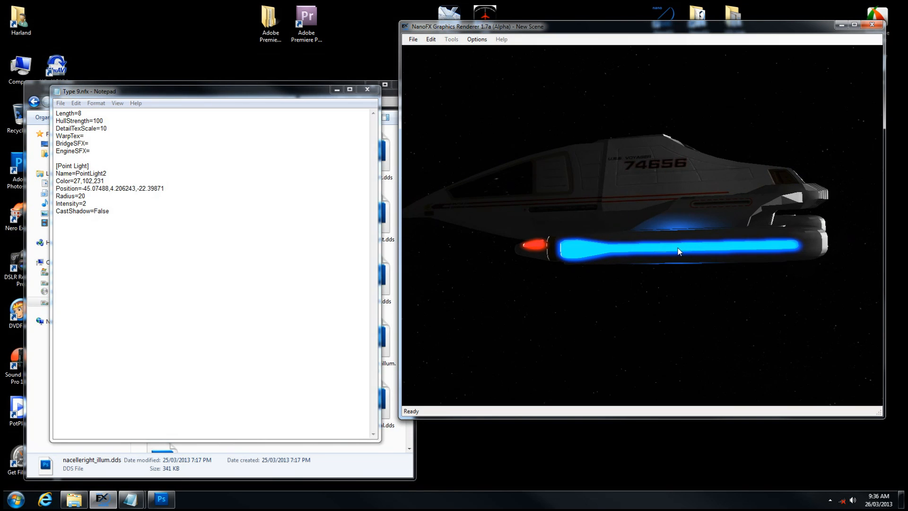
mouse_move(668, 248)
mouse_down()
mouse_move(660, 267)
mouse_move(676, 256)
mouse_up()
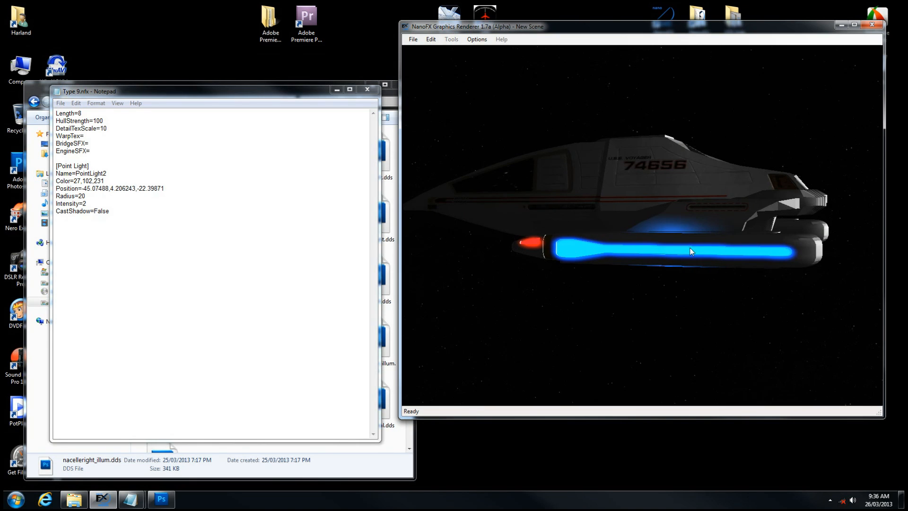
drag(749, 253, 679, 266)
key(F1)
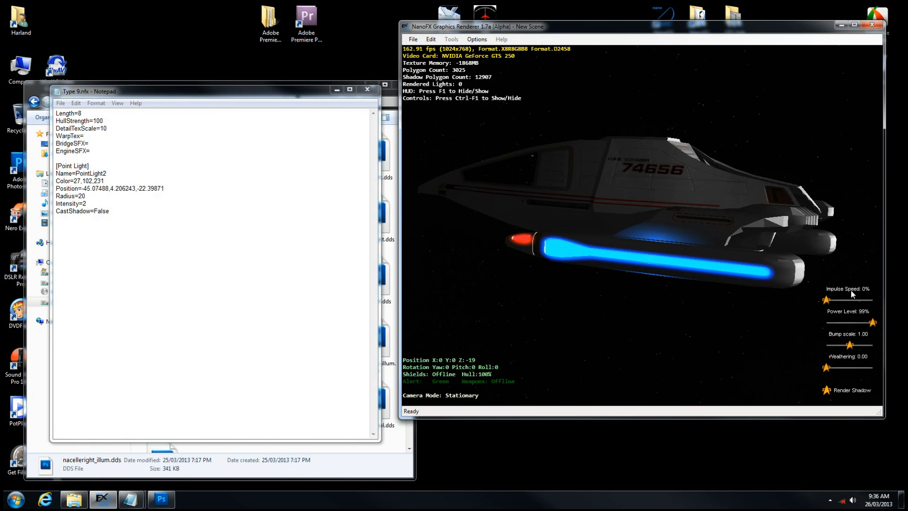
Test the nacelle glow by lowering the Power Level to 31% and restoring it to 100%, and hide the HUD overlay
drag(872, 324, 840, 325)
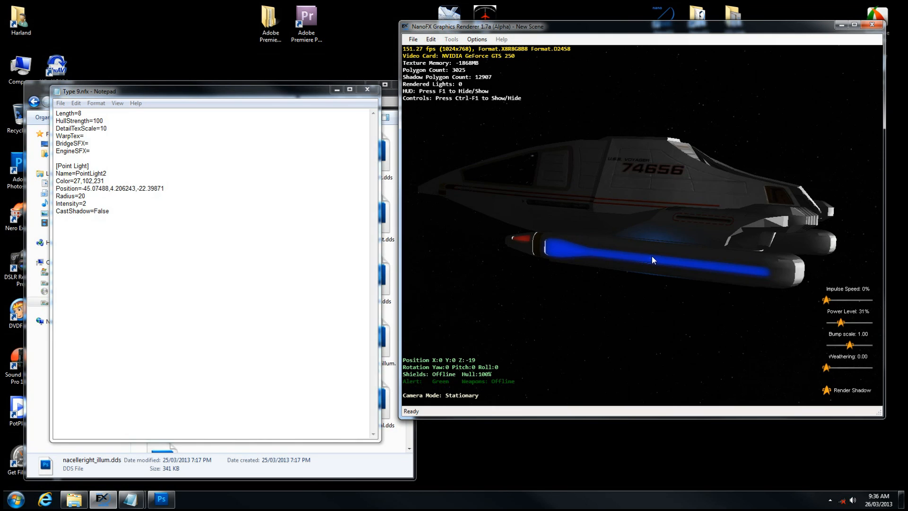
drag(849, 326, 903, 330)
drag(656, 300, 557, 257)
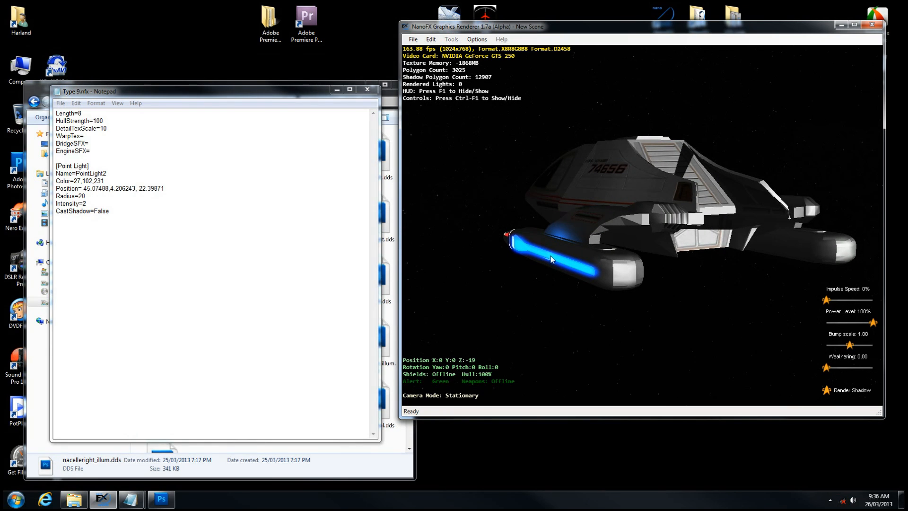
drag(559, 260, 617, 229)
key(F1)
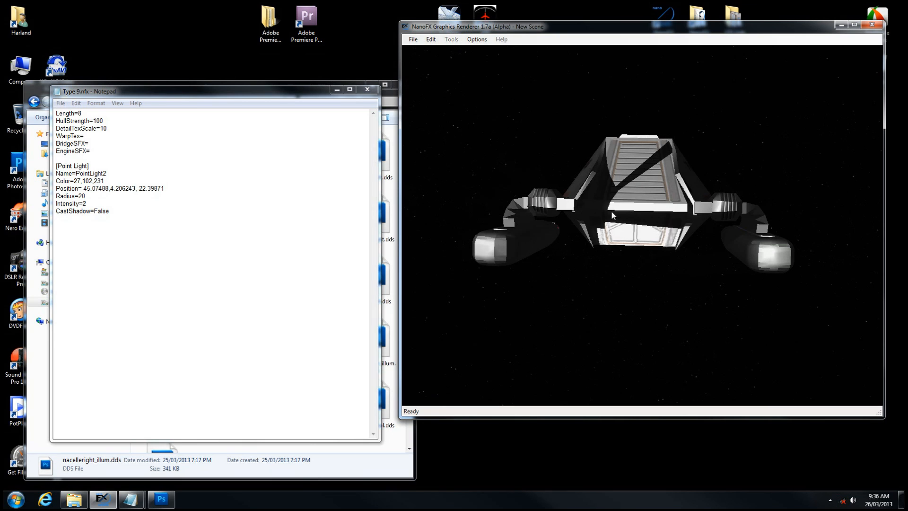
Compare the lighting on the port and starboard nacelles from the sides and rear against the scripted point light block
drag(634, 255, 656, 231)
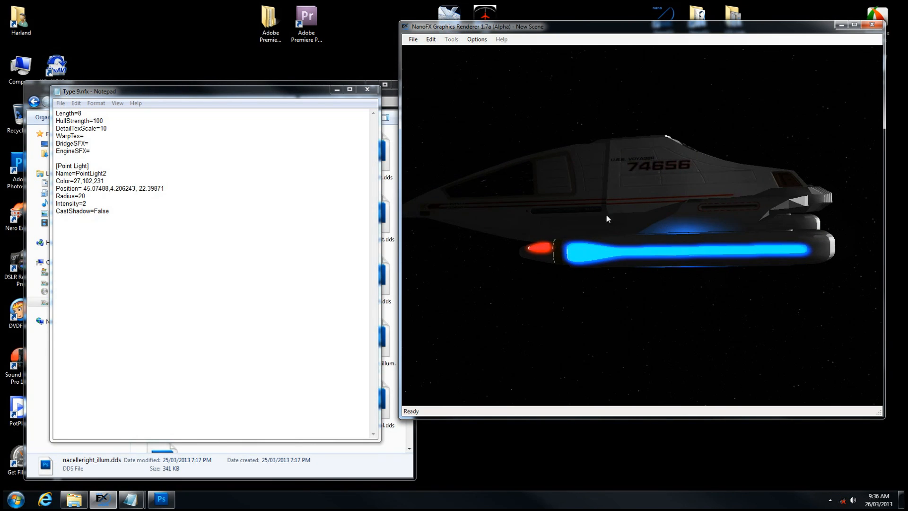
drag(125, 209, 57, 165)
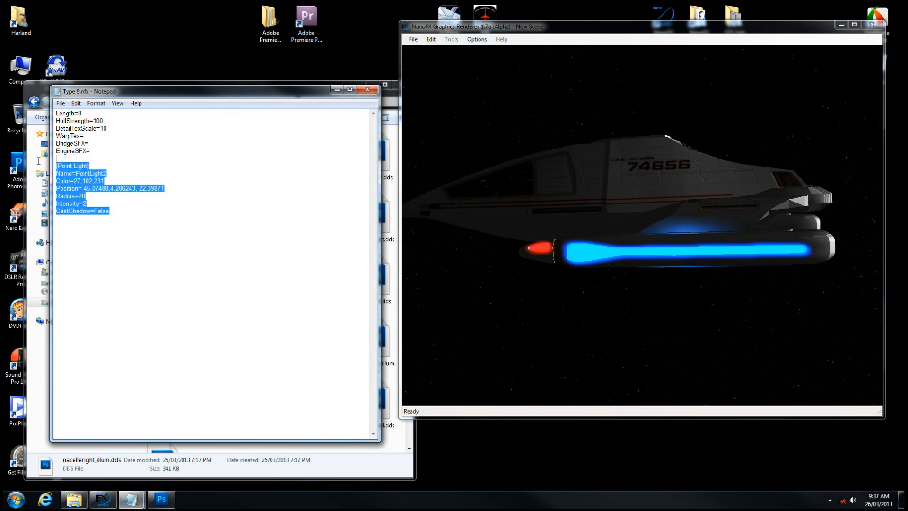
drag(118, 211, 42, 165)
drag(620, 226, 642, 231)
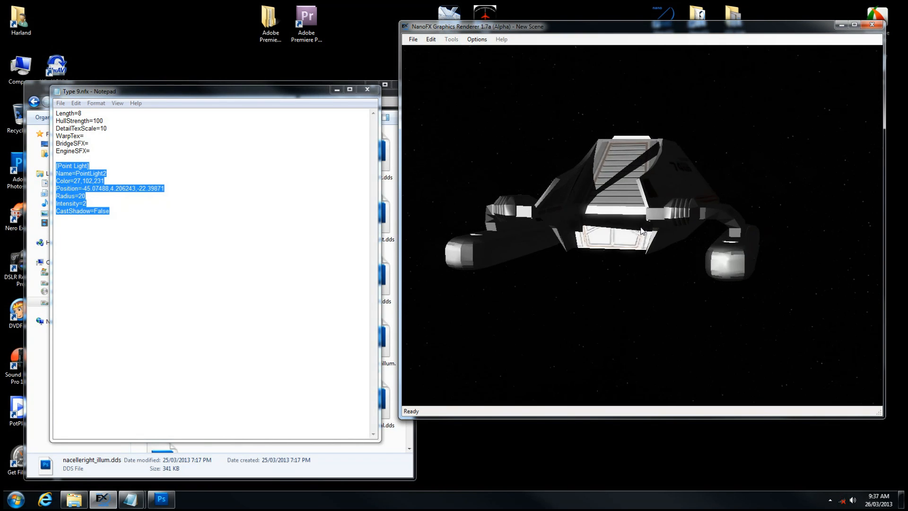
drag(538, 215, 708, 228)
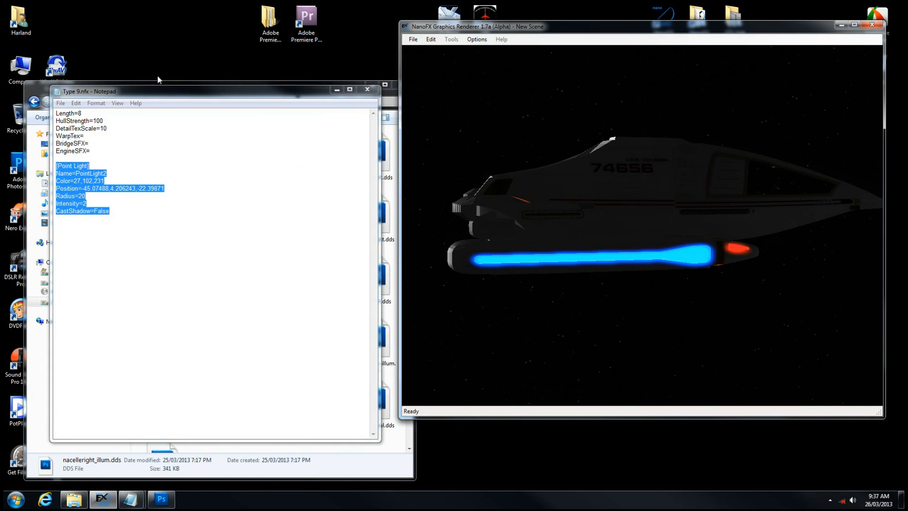
drag(721, 221, 695, 222)
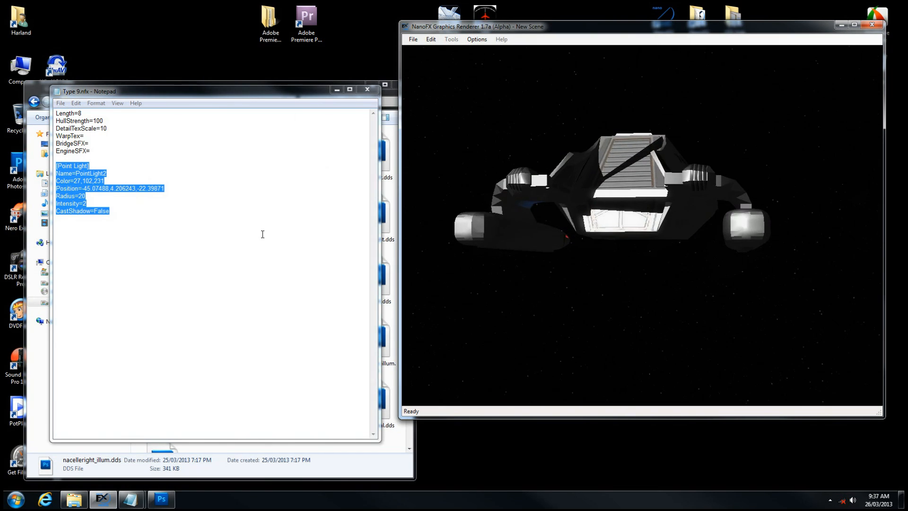
Rename the point light in Type 9.nfx from PointLight2 to Port Nacelle
click(134, 92)
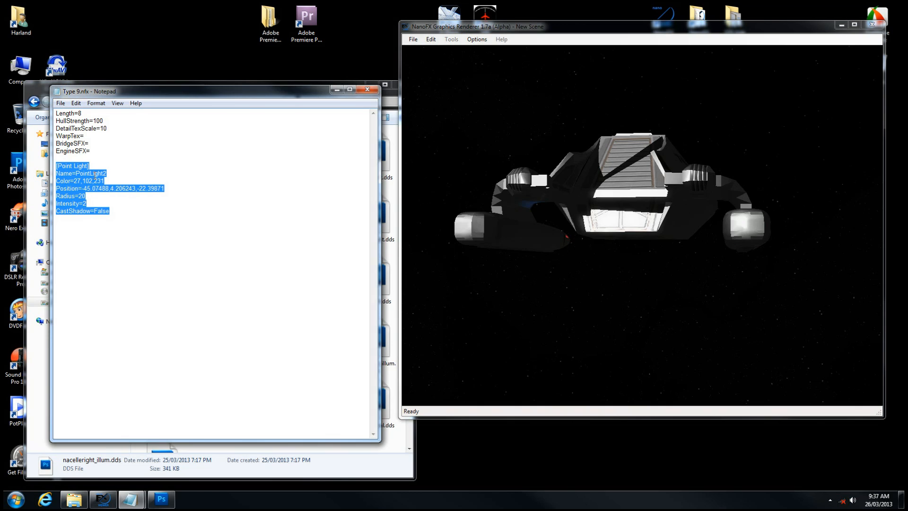
right_click(95, 176)
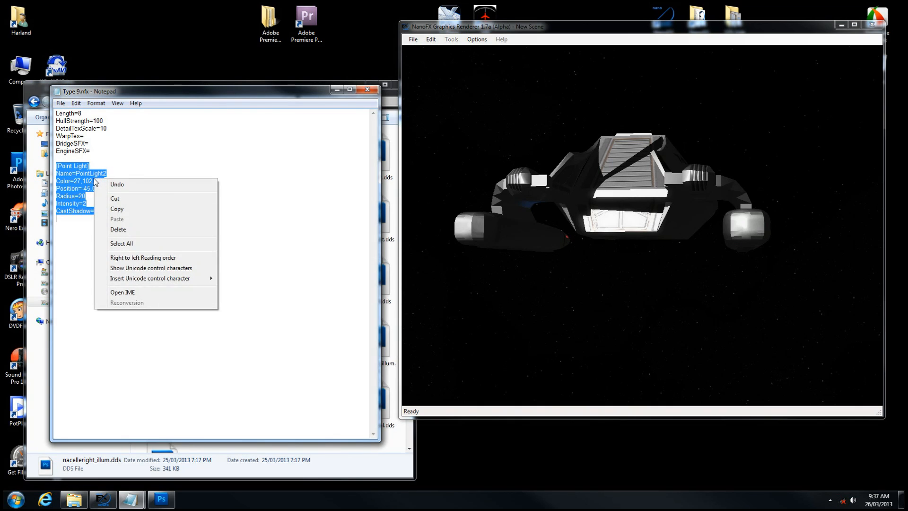
click(108, 172)
drag(105, 171, 78, 172)
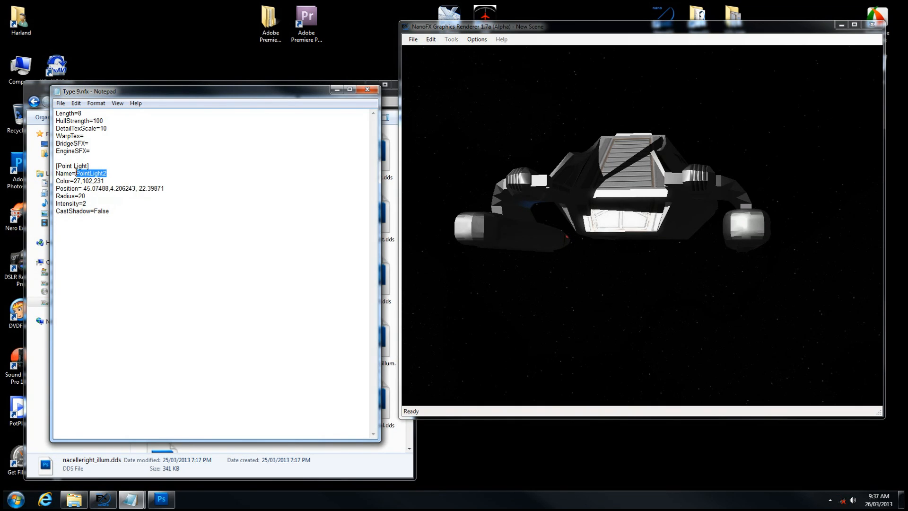
text(Pr)
key(BackSpace)
key(BackSpace)
text(Nacelle)
Duplicate the whole Port Nacelle [Point Light] block below the original, separated by a blank line
drag(124, 214, 53, 168)
key(ctrl+c)
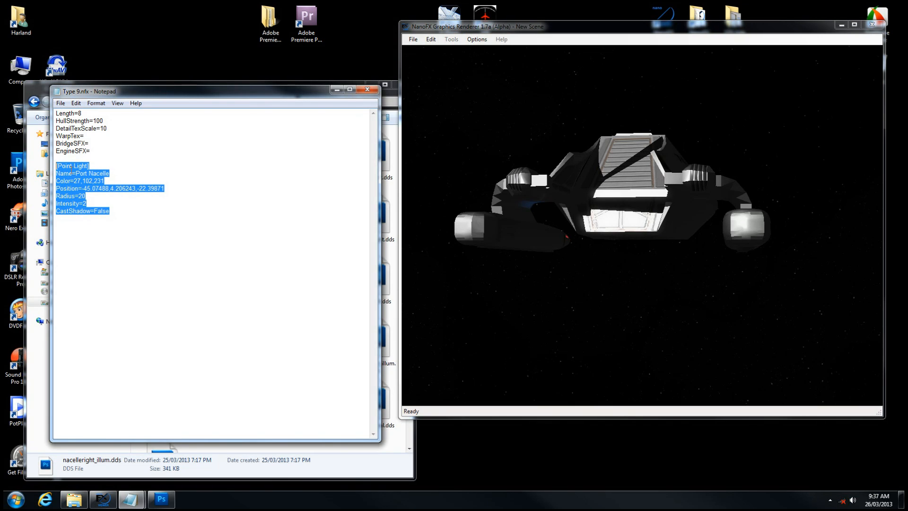
click(129, 212)
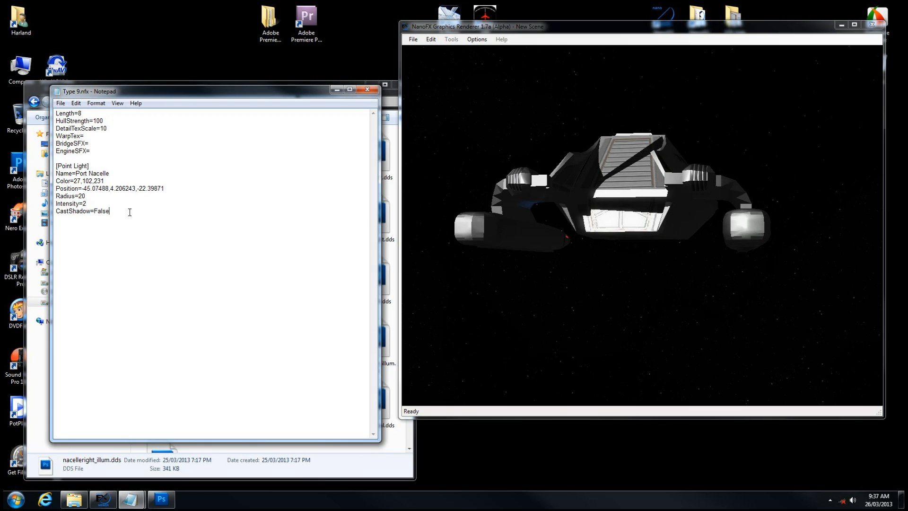
key(Return)
key(Return)
key(ctrl+v)
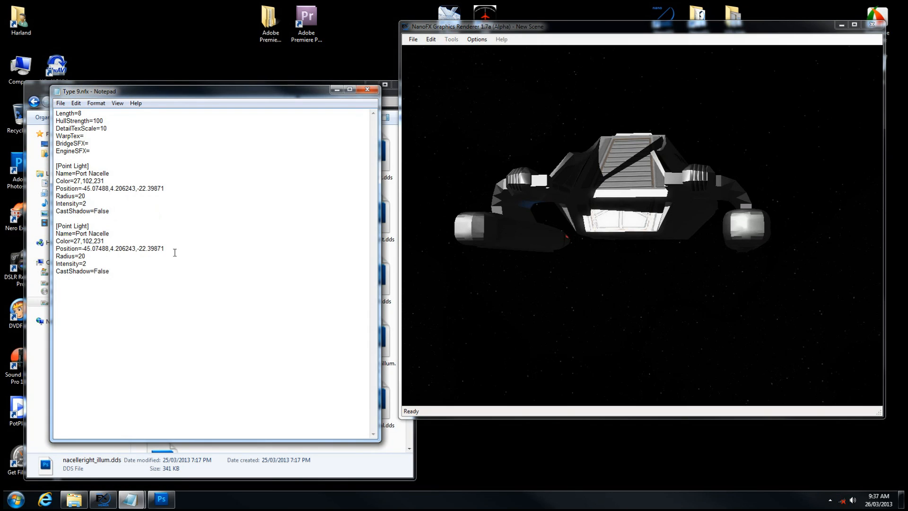
Rename the copied point light block to Starboard Nacelle
drag(486, 242, 679, 271)
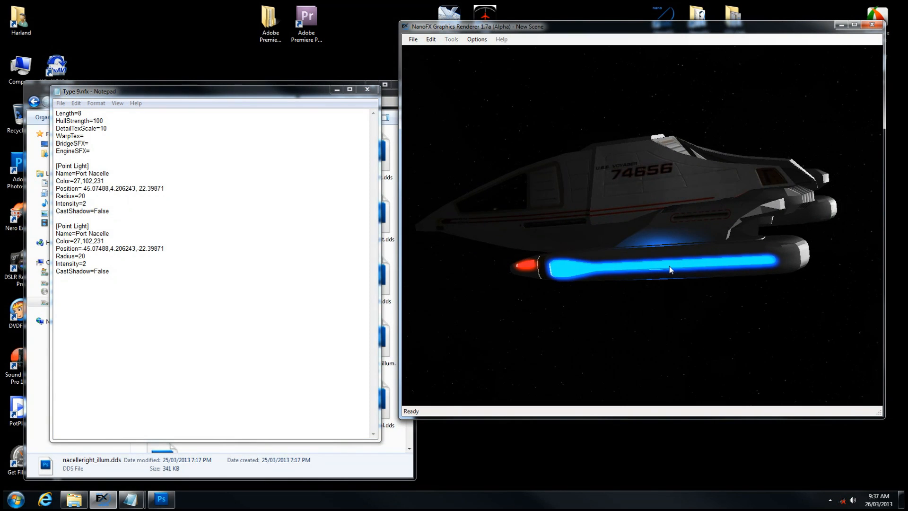
drag(665, 269, 472, 240)
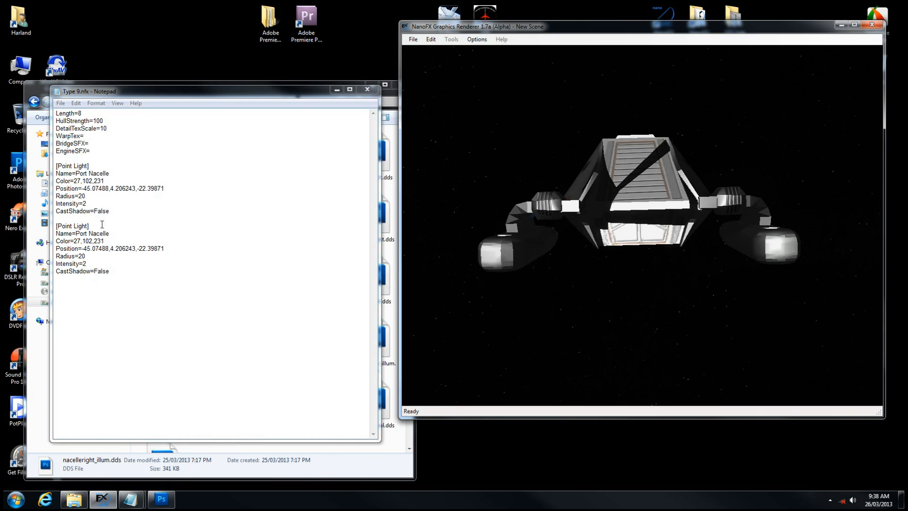
click(90, 235)
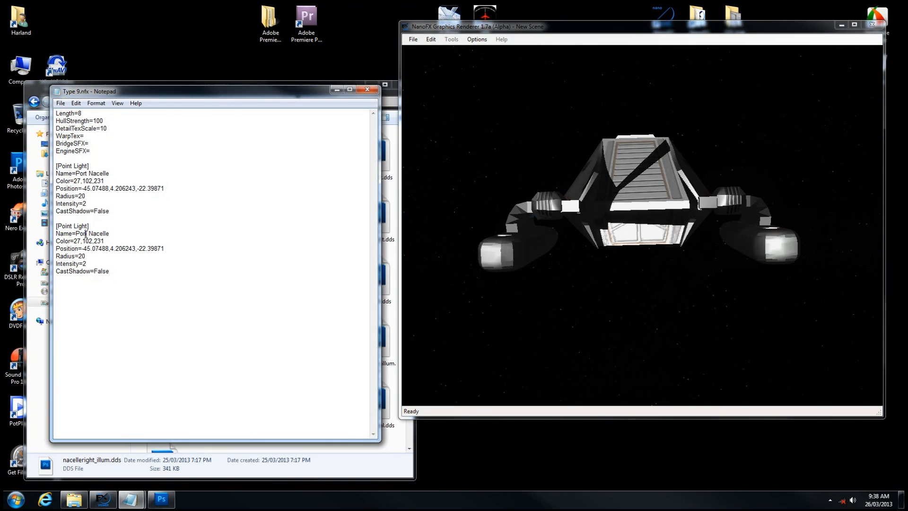
key(BackSpace)
key(BackSpace)
key(BackSpace)
text(Starboard)
Set the Starboard Nacelle light's Position to 45.07488,4.206243,-22.39871 and save the file
drag(523, 170, 545, 237)
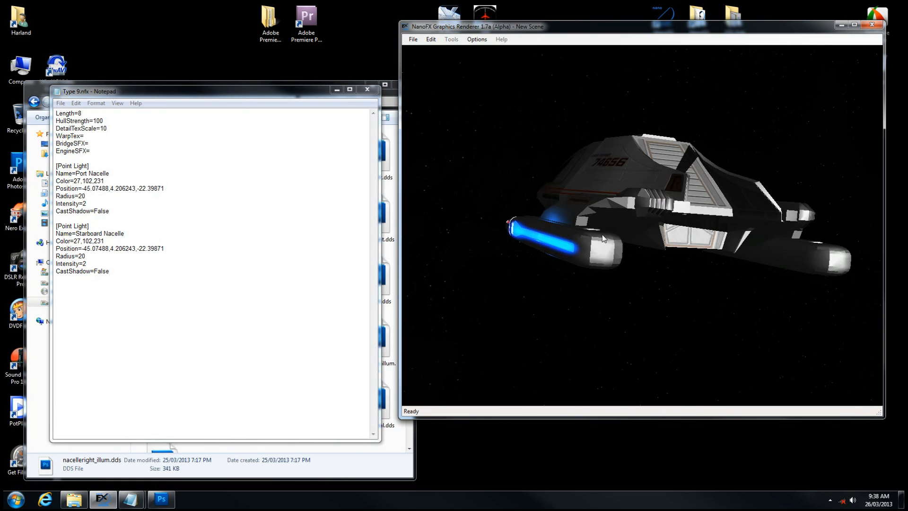
drag(602, 237, 586, 214)
drag(759, 193, 688, 148)
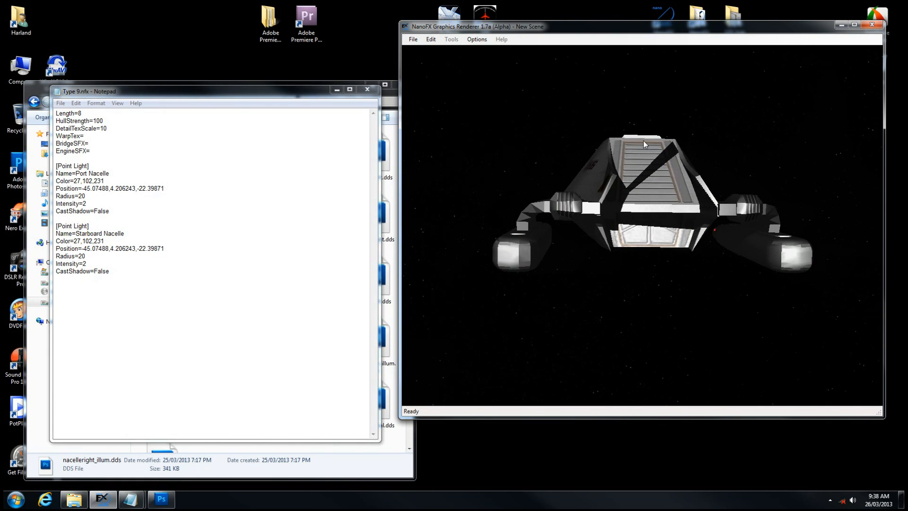
drag(643, 222, 624, 226)
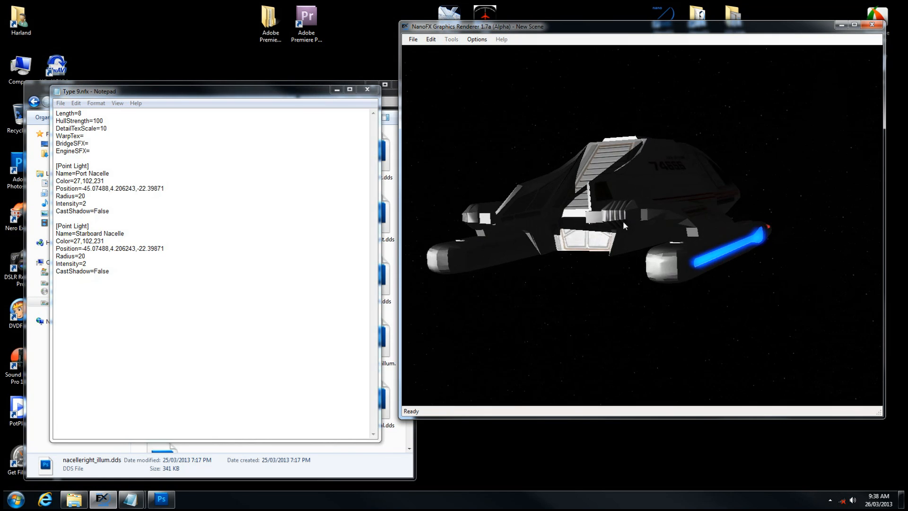
drag(724, 257, 768, 250)
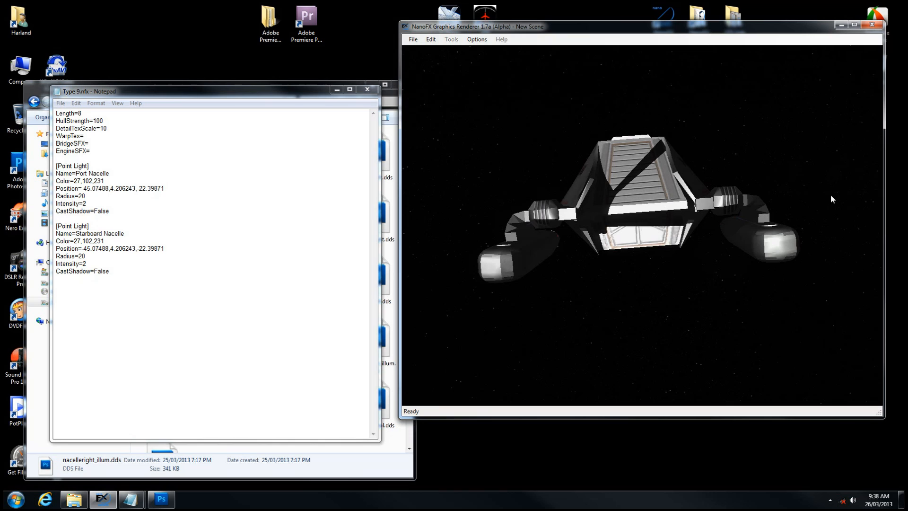
click(84, 248)
key(BackSpace)
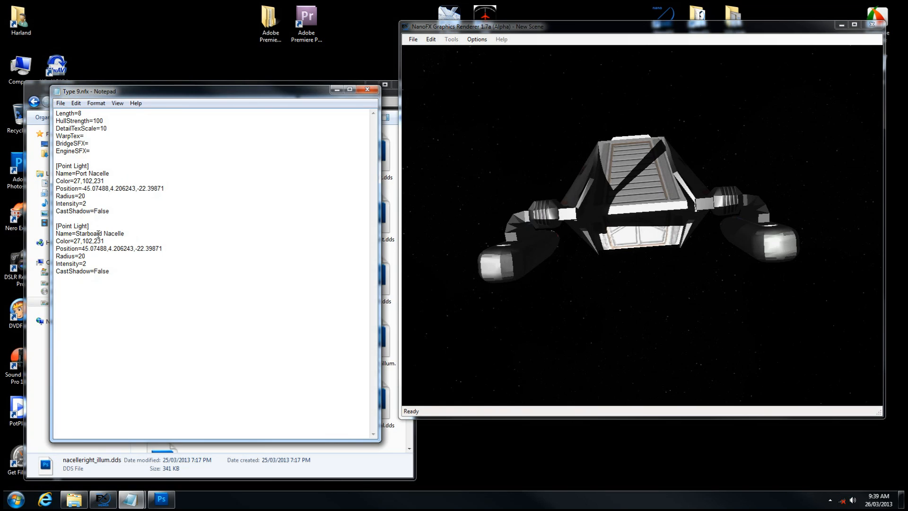
click(60, 103)
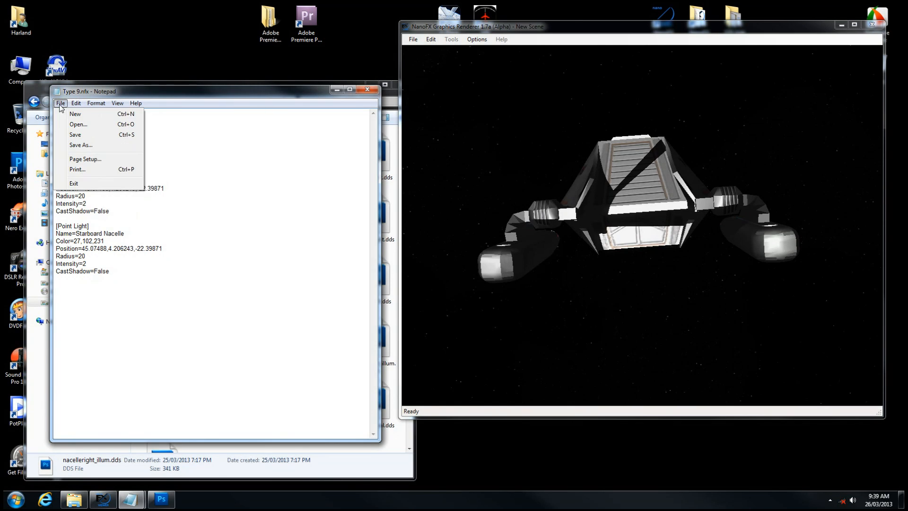
click(87, 135)
Reload the Federation Type 9 shuttle with both nacelle lights and dismiss the Load Object dialog
click(574, 149)
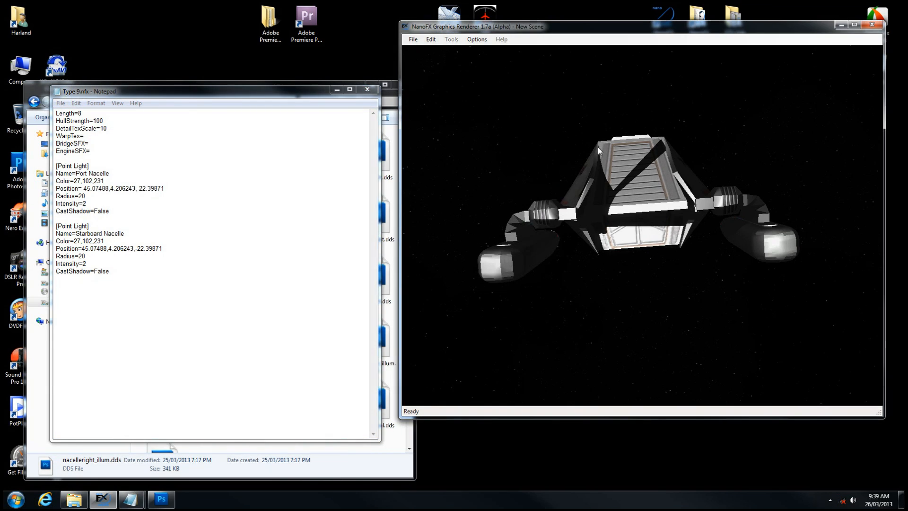
key(ctrl+o)
click(825, 221)
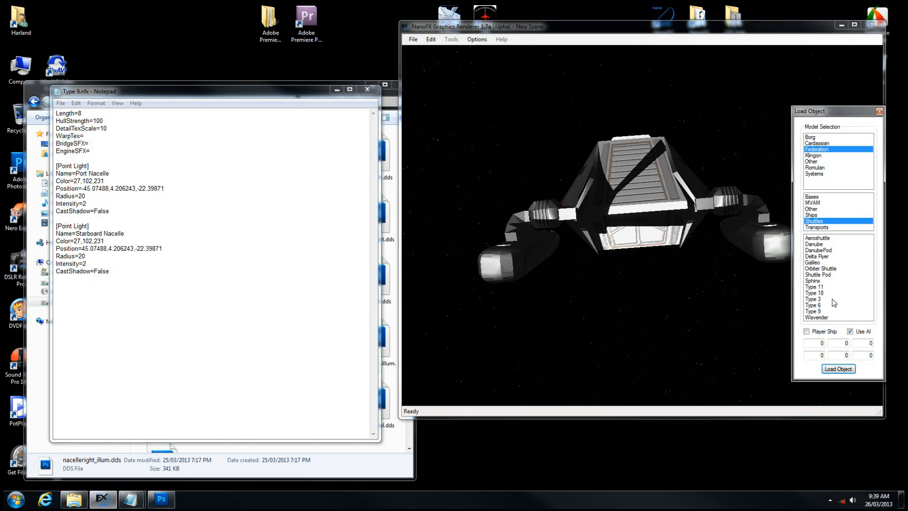
click(814, 311)
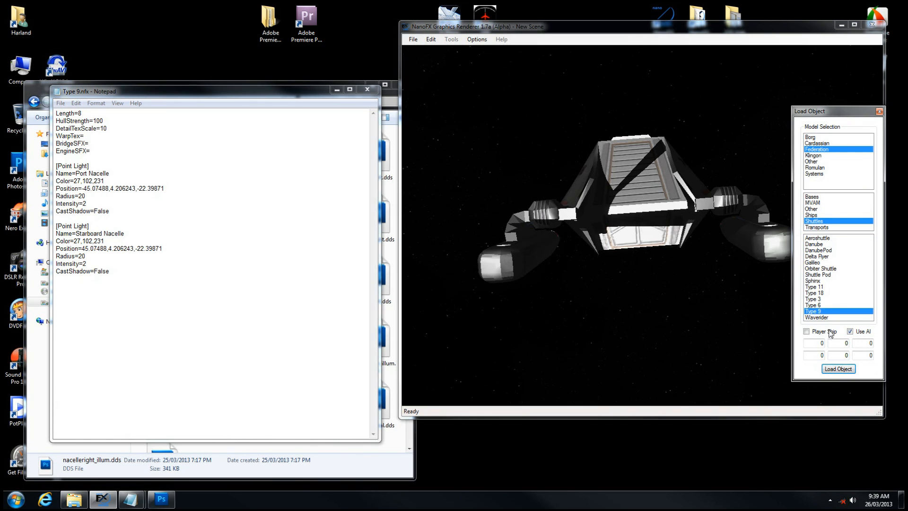
click(847, 371)
click(879, 112)
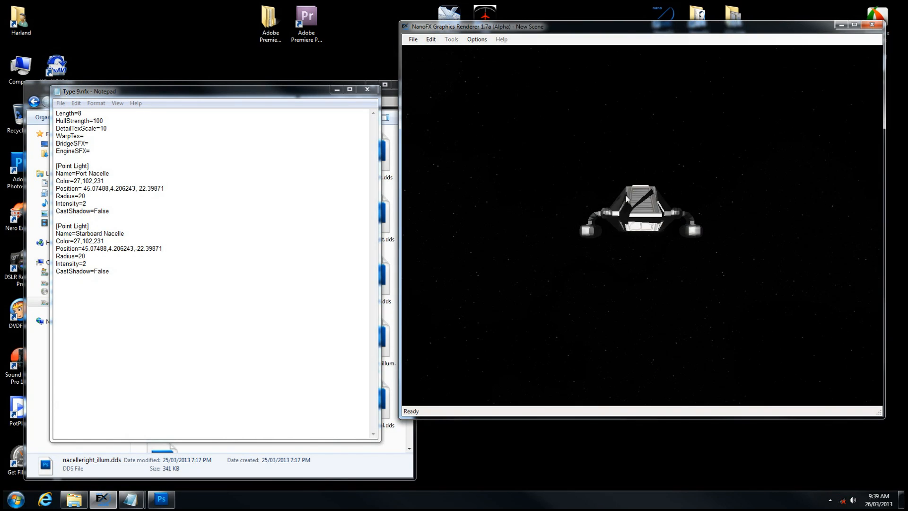
Examine the starboard nacelle light on the reloaded shuttle from below, behind, above and the side
scroll(622, 197, up, 5)
drag(643, 195, 577, 204)
drag(770, 203, 709, 264)
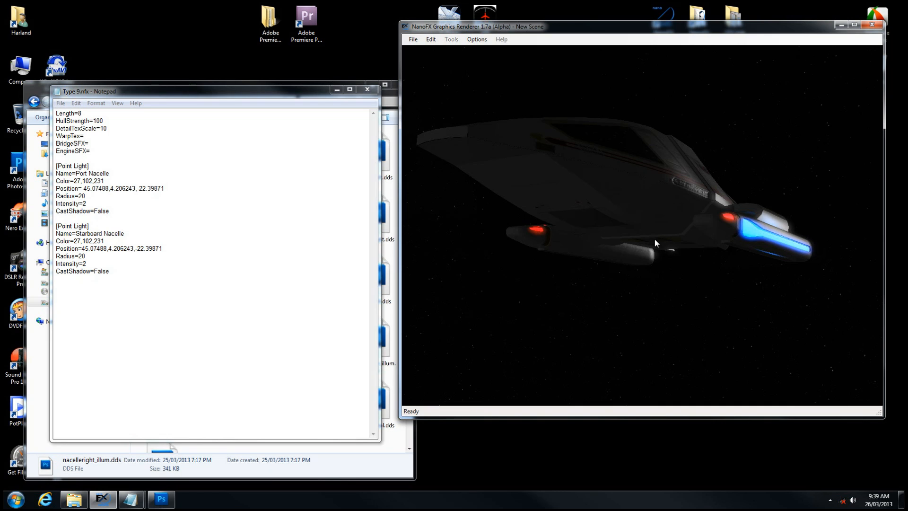
drag(650, 242, 656, 136)
mouse_move(694, 178)
mouse_down()
mouse_move(609, 149)
mouse_move(841, 195)
mouse_move(804, 215)
mouse_move(783, 194)
mouse_move(643, 191)
mouse_move(838, 188)
mouse_move(807, 221)
mouse_move(719, 213)
mouse_move(691, 181)
mouse_up()
drag(801, 180, 755, 229)
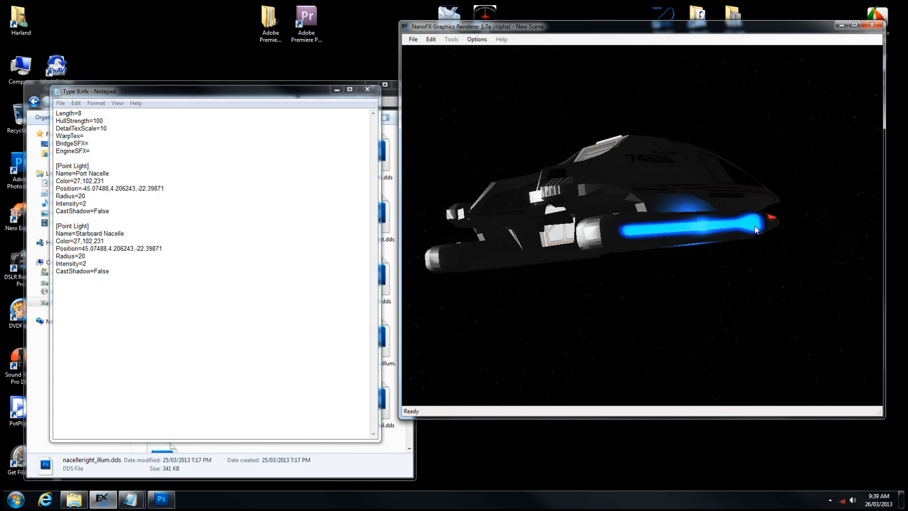
drag(828, 217, 802, 240)
drag(660, 243, 651, 276)
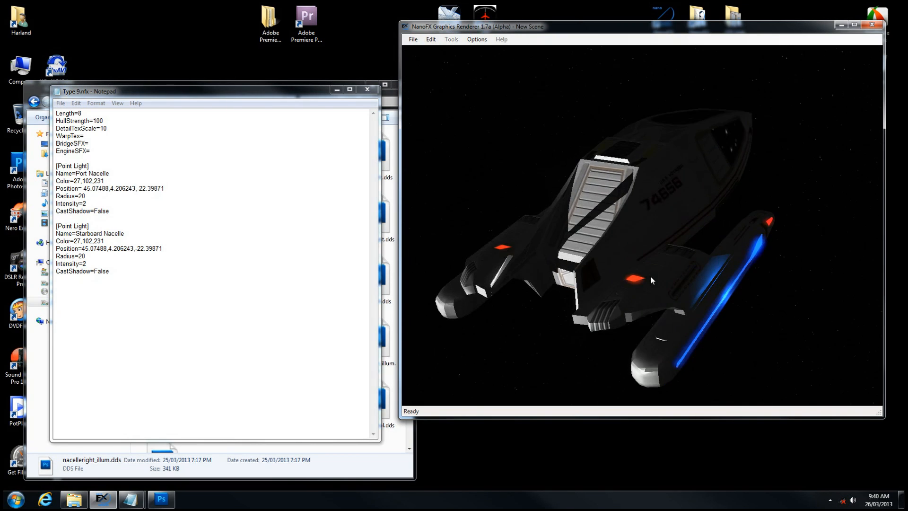
drag(865, 300, 665, 294)
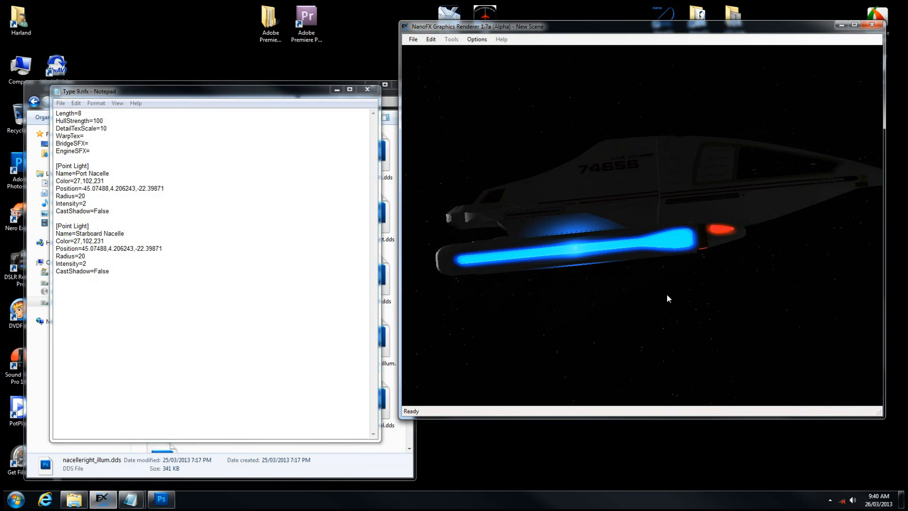
Open the Hardpoint Editor, move it clear of the render, show the HUD and pick a point on the starboard nacelle strip for its coordinates
click(433, 41)
click(447, 51)
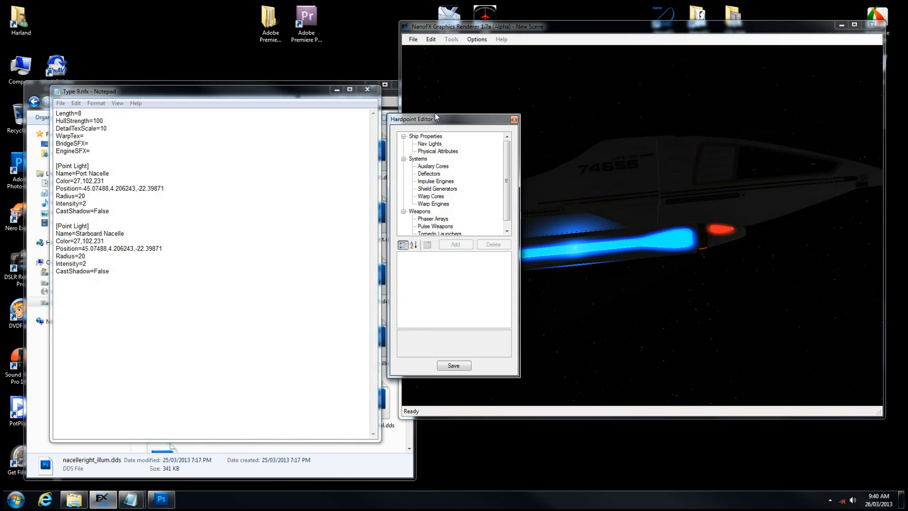
drag(436, 117, 285, 69)
click(594, 228)
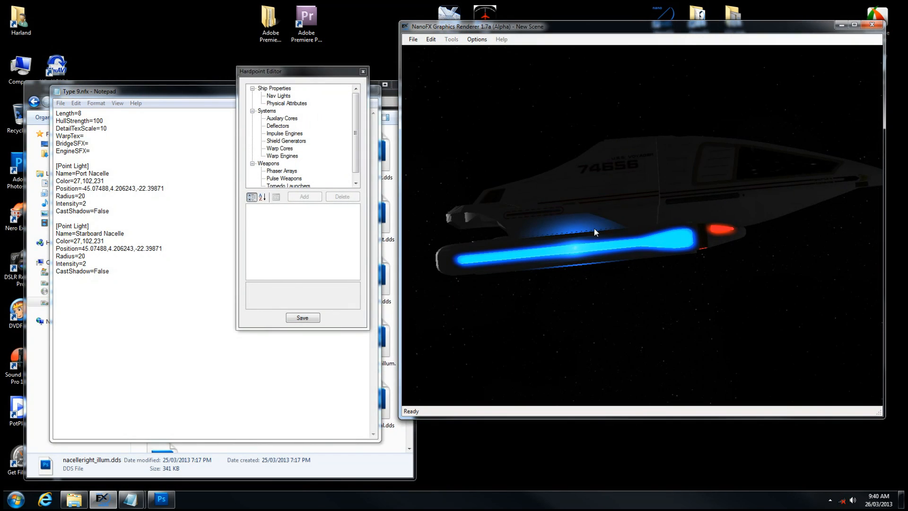
key(F1)
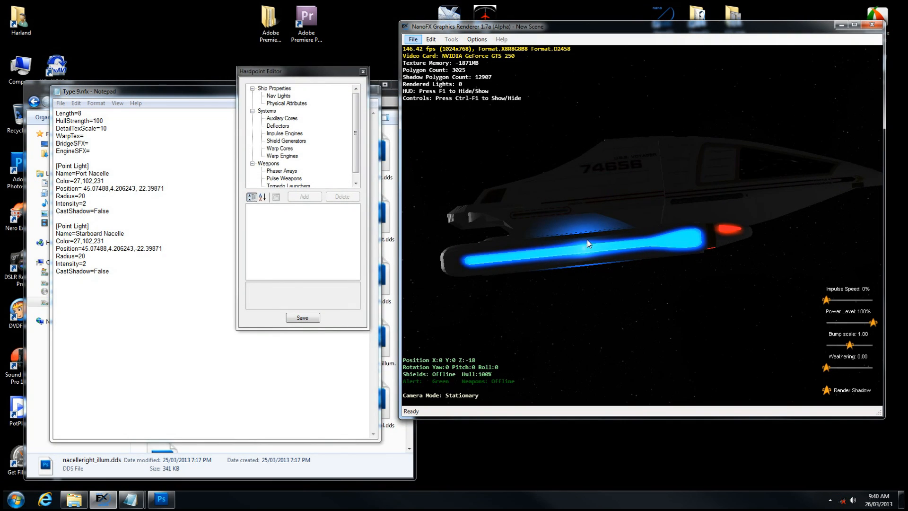
click(573, 250)
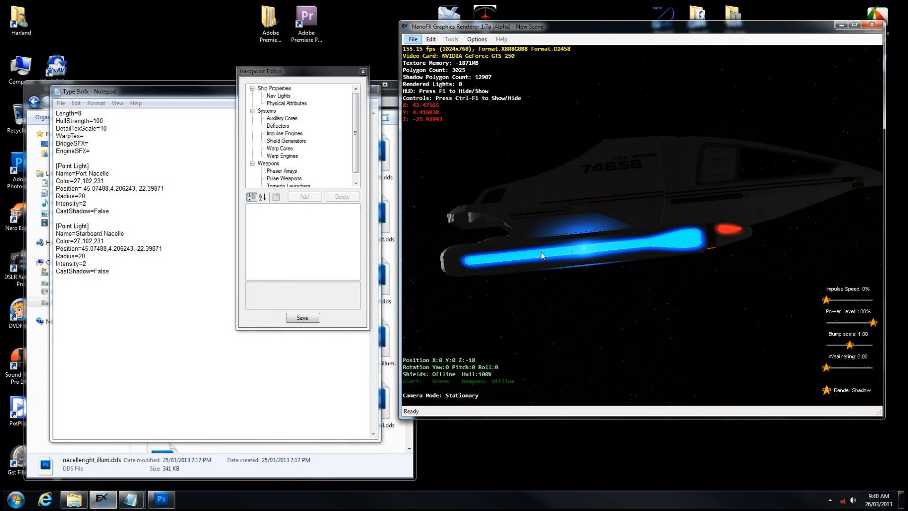
Pick a new point on the starboard nacelle's glowing strip for its coordinates and close the Hardpoint Editor
click(575, 249)
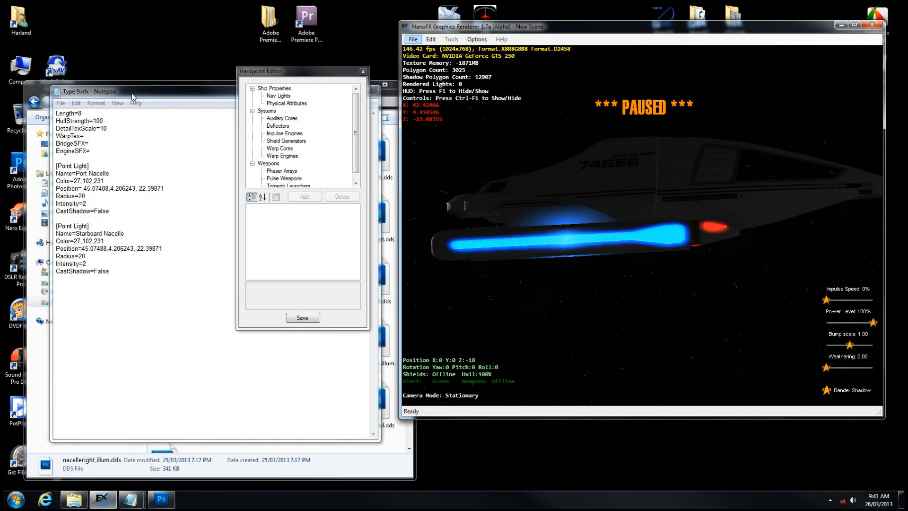
click(363, 72)
click(364, 72)
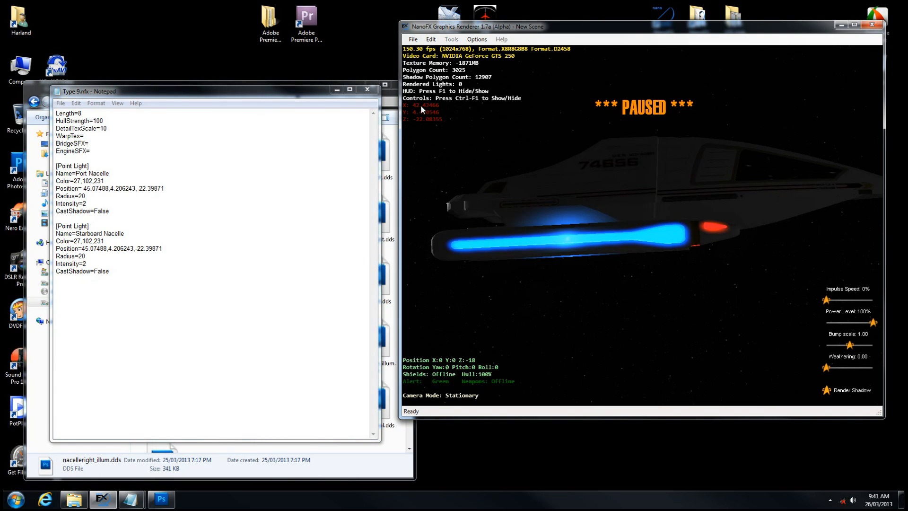
Set the Starboard Nacelle light's Position to 42.42488,4.206243,-22.39871 and save the file
click(93, 249)
drag(511, 272, 765, 198)
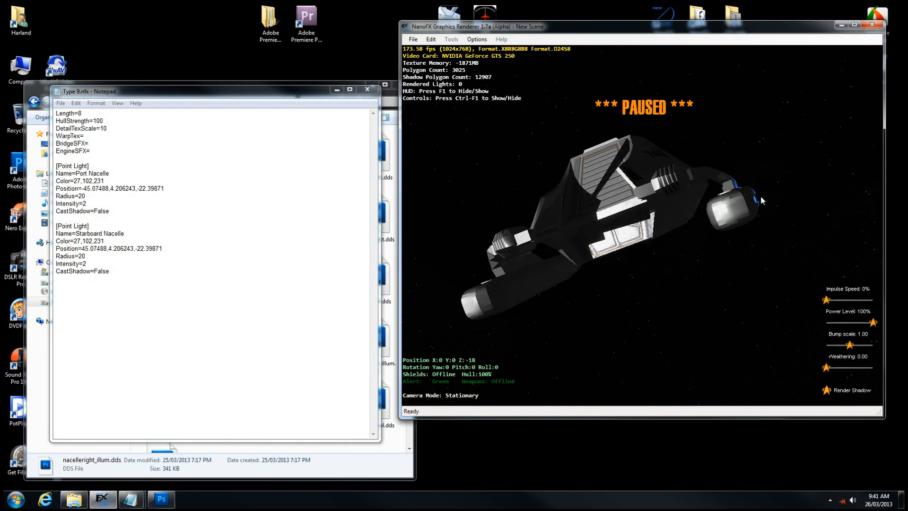
click(98, 247)
key(BackSpace)
key(BackSpace)
key(BackSpace)
key(BackSpace)
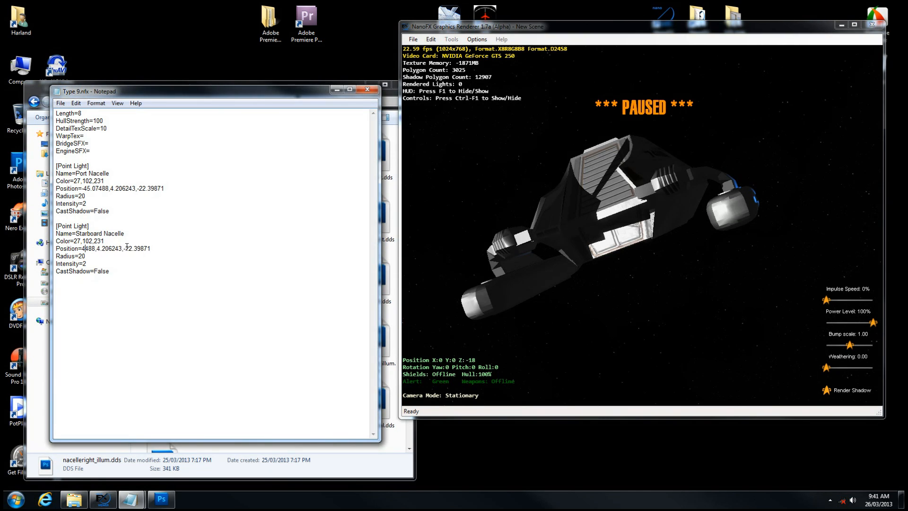
text(2.42)
click(105, 249)
click(61, 103)
click(71, 135)
Reload the Federation Type 9 shuttle with the adjusted starboard light and close the Load Object dialog
click(575, 133)
key(ctrl+o)
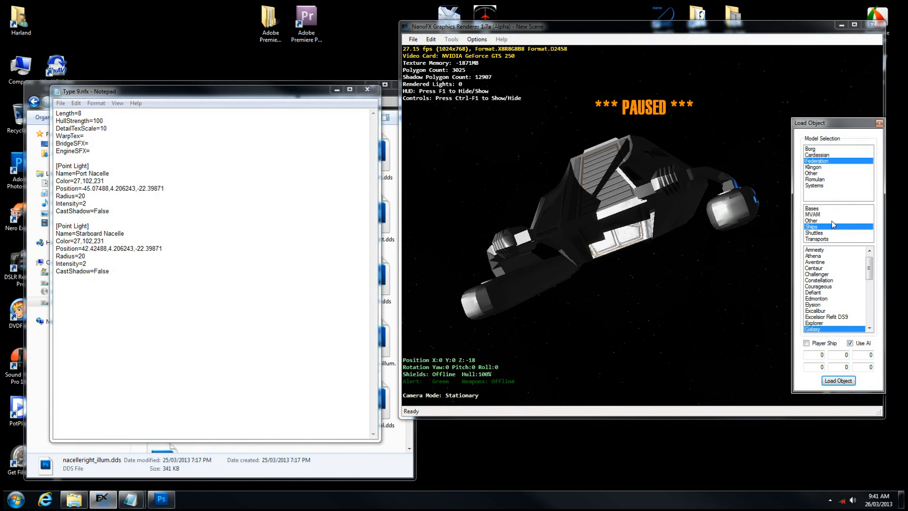
click(823, 233)
click(826, 323)
click(847, 381)
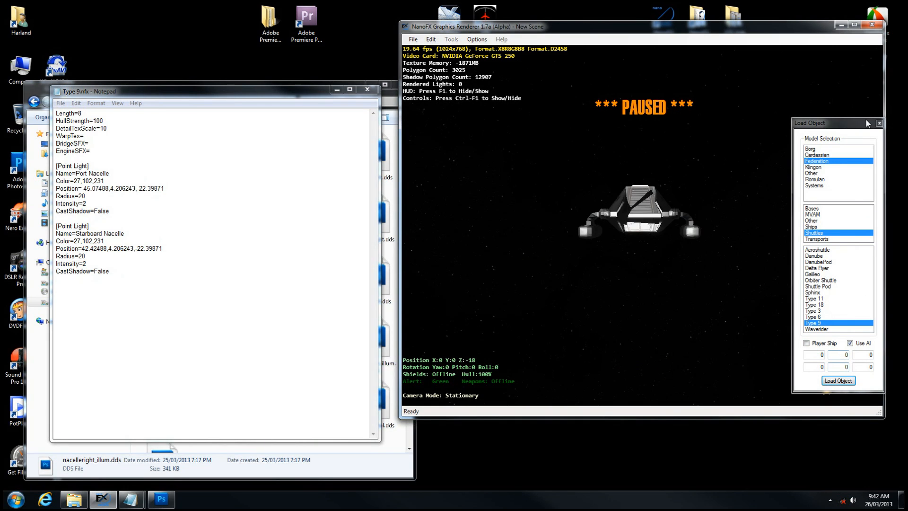
click(879, 123)
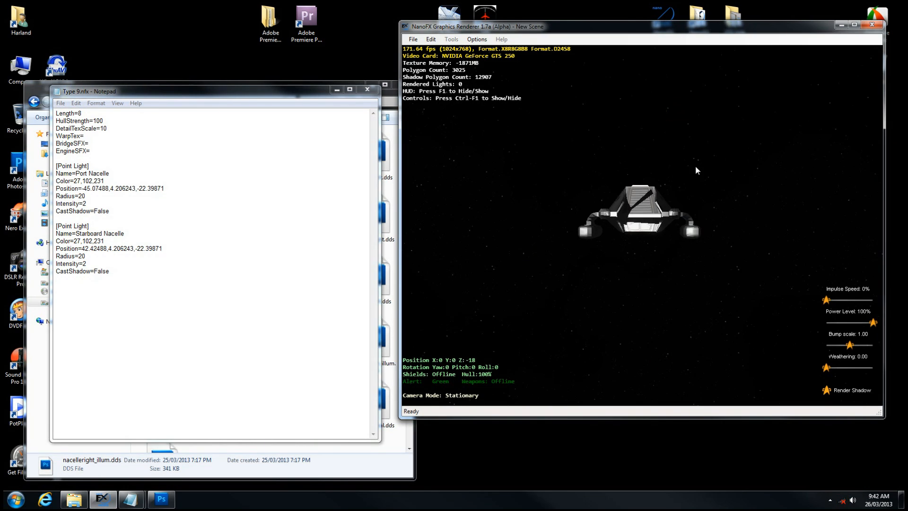
Hide the HUD and examine the nacelle light on the shuttle from the side, close up and from farther away
drag(676, 194, 592, 248)
key(F1)
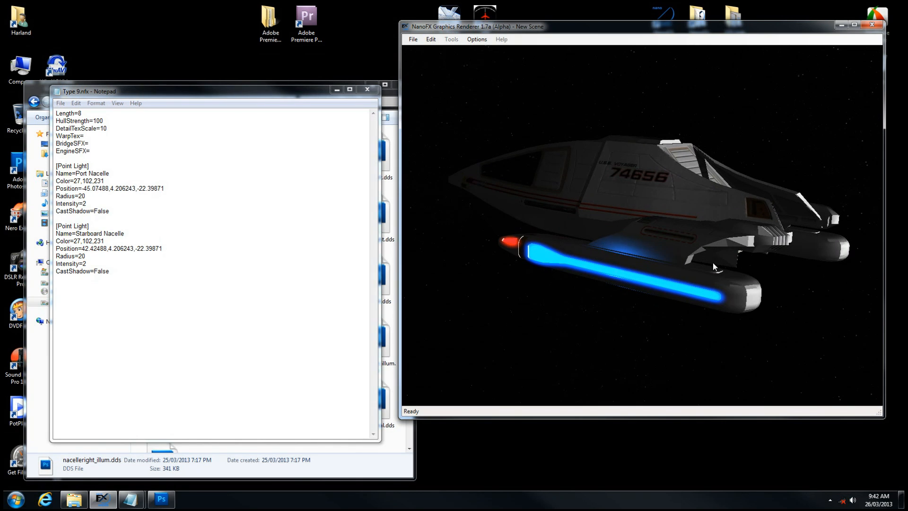
drag(657, 257, 635, 240)
scroll(665, 243, down, 5)
Load the Federation ship NCC-74656 into the scene with Use AI off and close the Load Object dialog
key(ctrl+l)
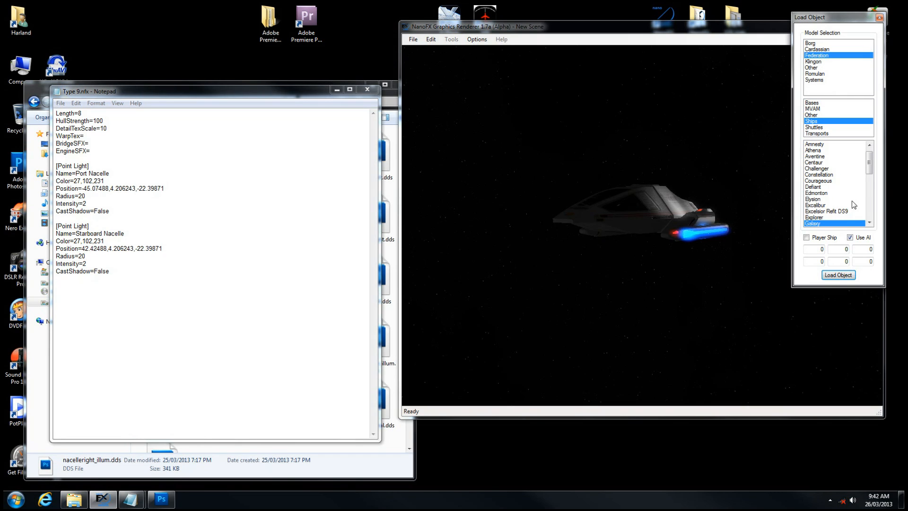
drag(870, 160, 870, 190)
click(819, 175)
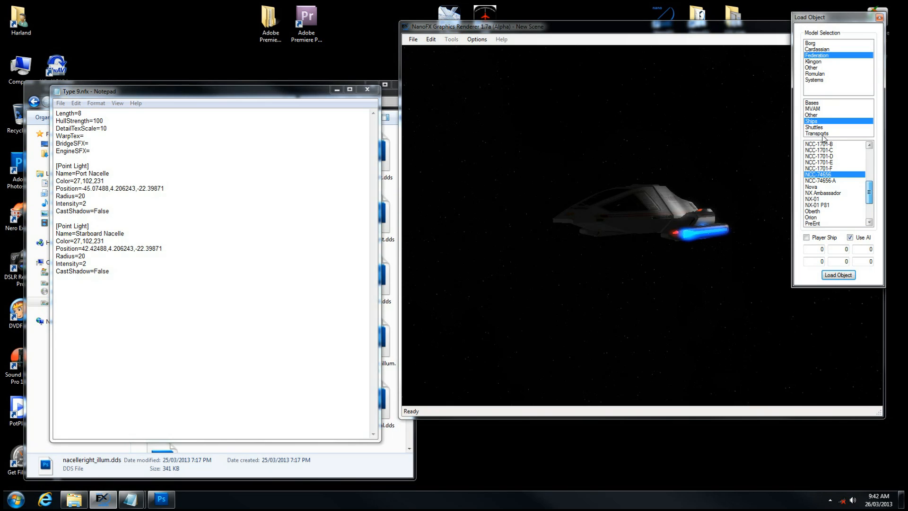
click(850, 238)
click(879, 19)
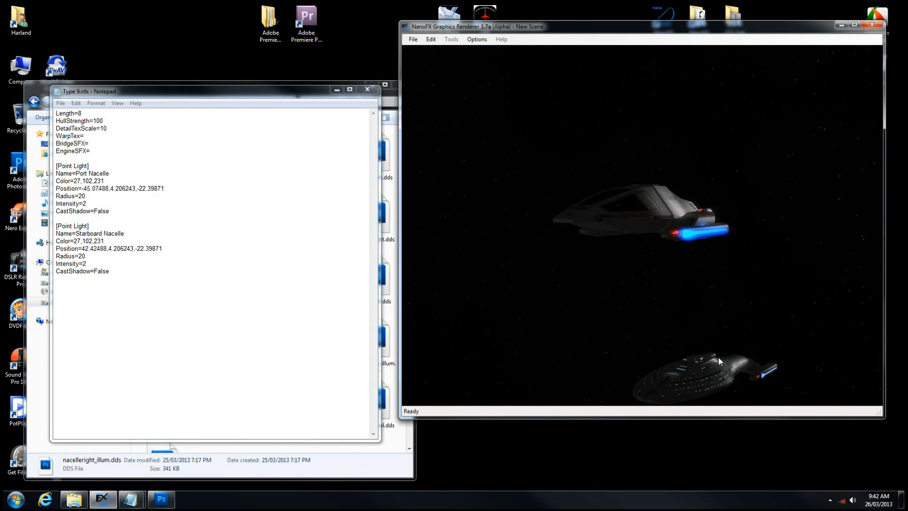
Bring the Type 9 shuttle in close behind the NCC-74656, following it from the rear
drag(713, 354, 690, 240)
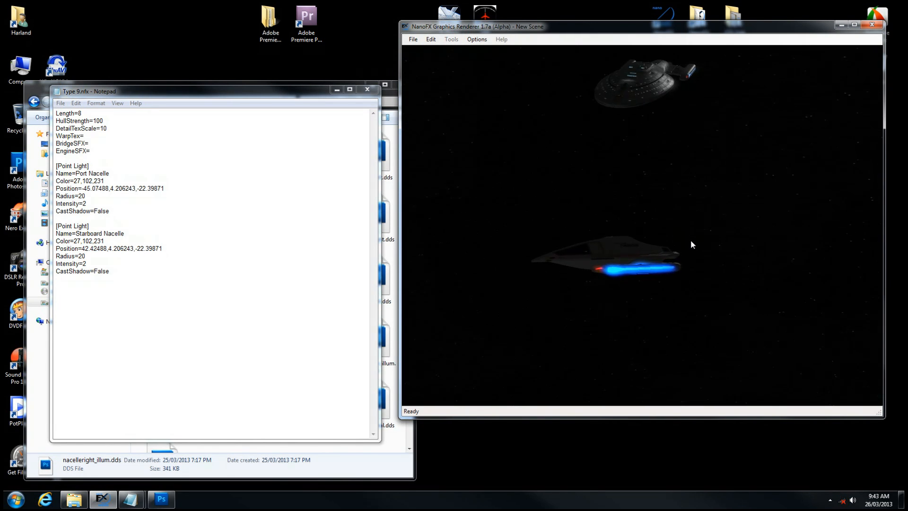
drag(690, 241, 631, 212)
key(Tab)
key(Tab)
key(Tab)
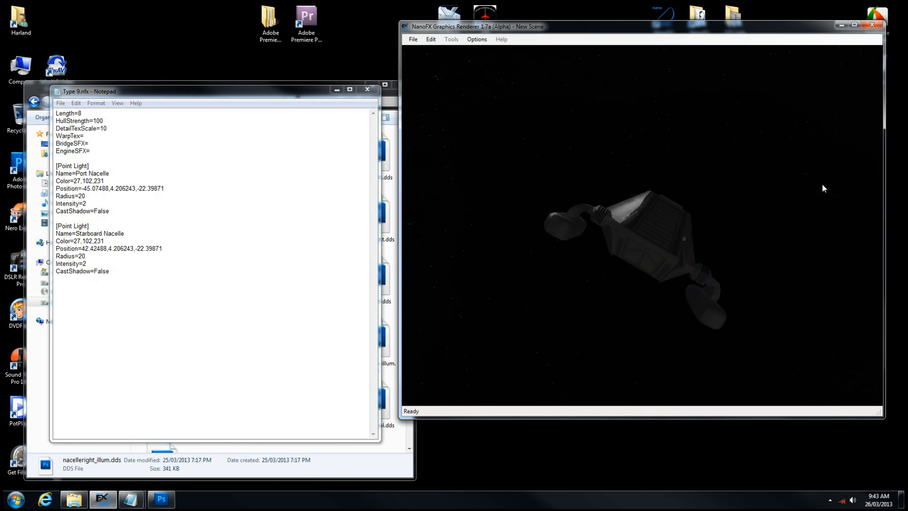
key(Tab)
key(Tab)
key(Tab)
key(Tab)
key(Tab)
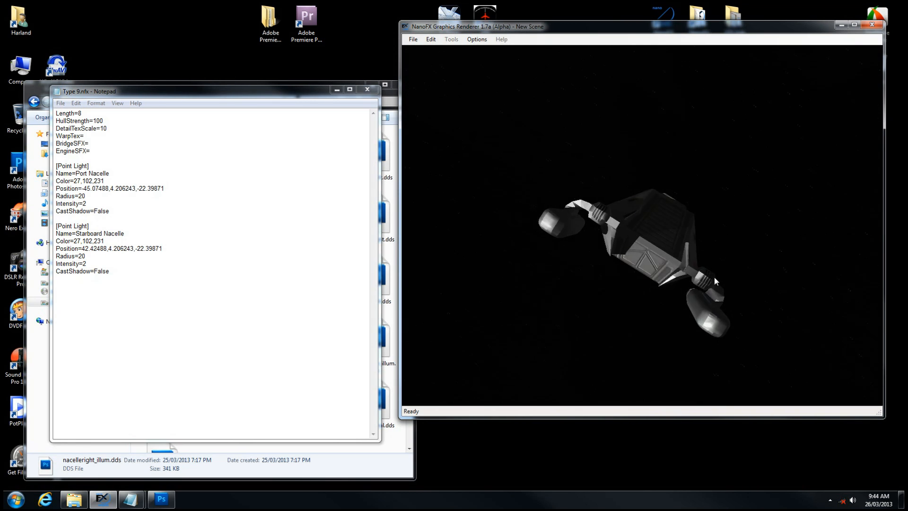
key(Tab)
key(Tab)
key(Tab)
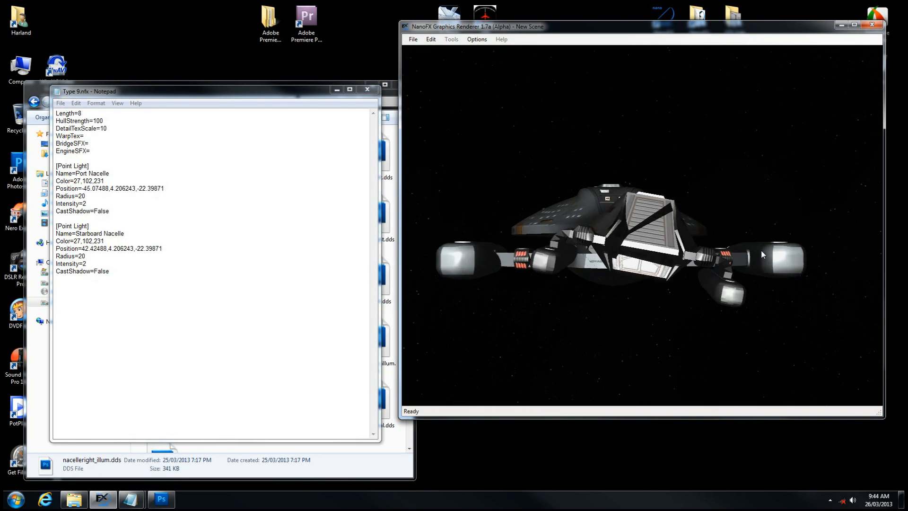
Examine the shuttle at the NCC-74656's aft landing deck from behind, the front and the side
drag(761, 250, 851, 301)
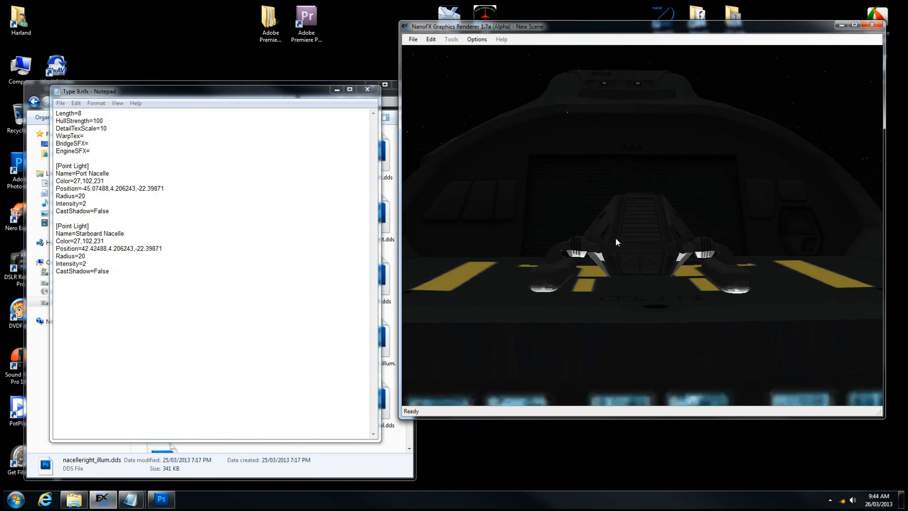
drag(714, 245, 628, 266)
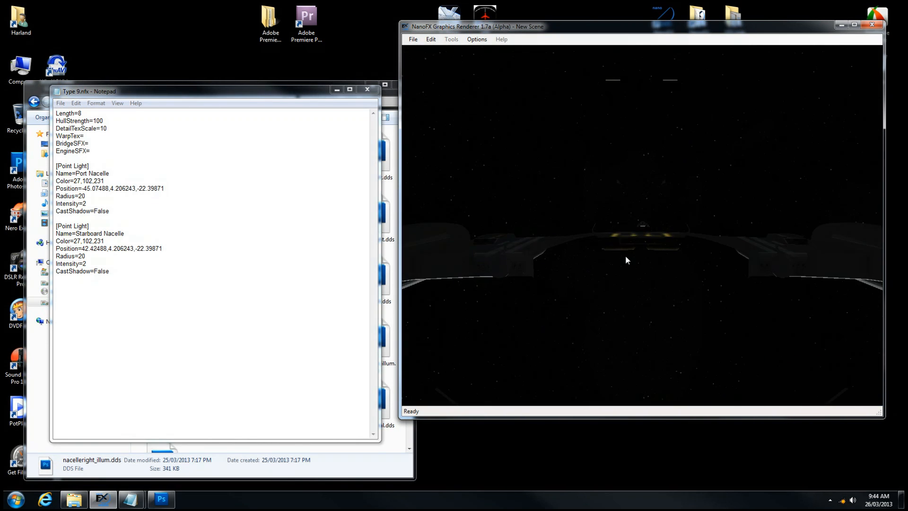
drag(625, 255, 690, 251)
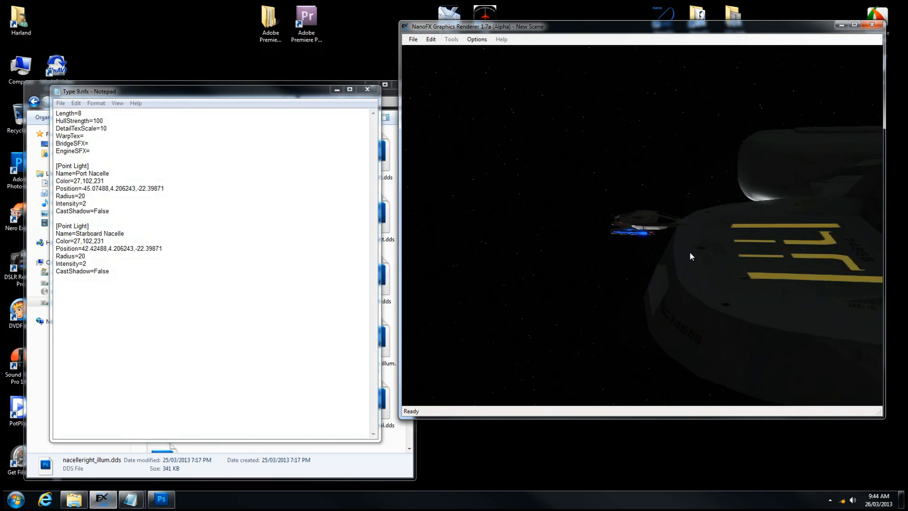
mouse_move(544, 259)
mouse_down()
mouse_move(651, 256)
mouse_move(544, 259)
mouse_up()
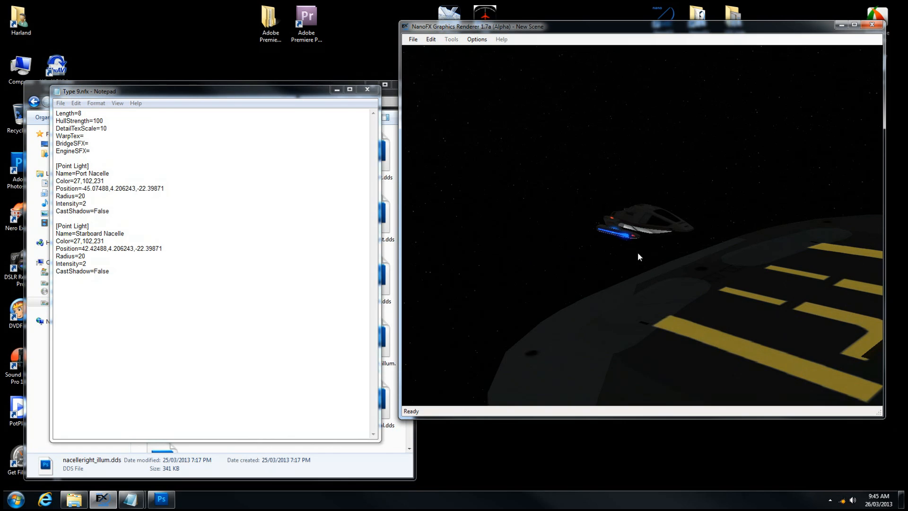
Show the HUD, raise the shuttle's Impulse Speed to 5% to move it over the landing deck, and hide the HUD again
key(F1)
click(831, 302)
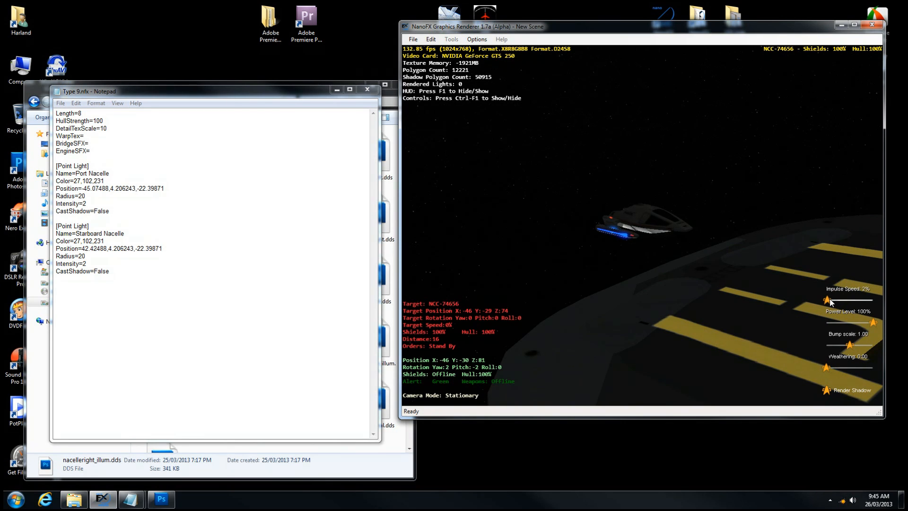
click(831, 302)
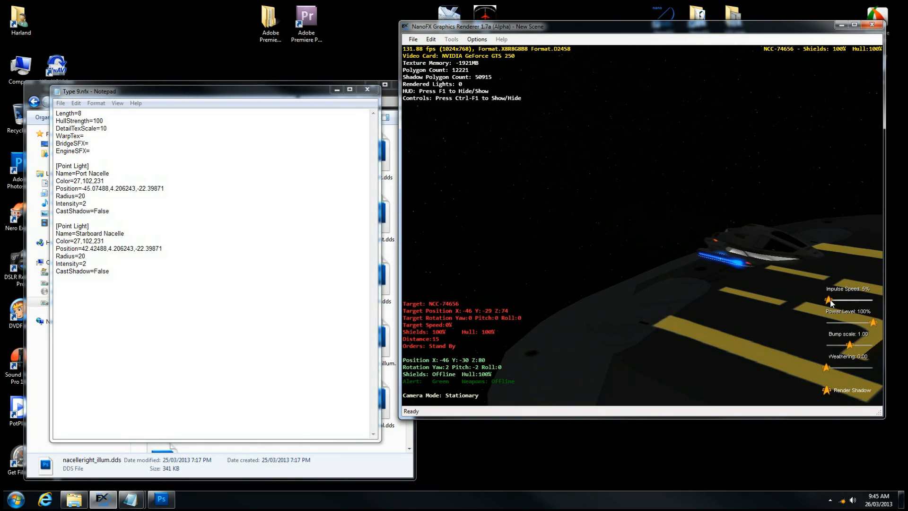
key(F1)
key(ctrl+F1)
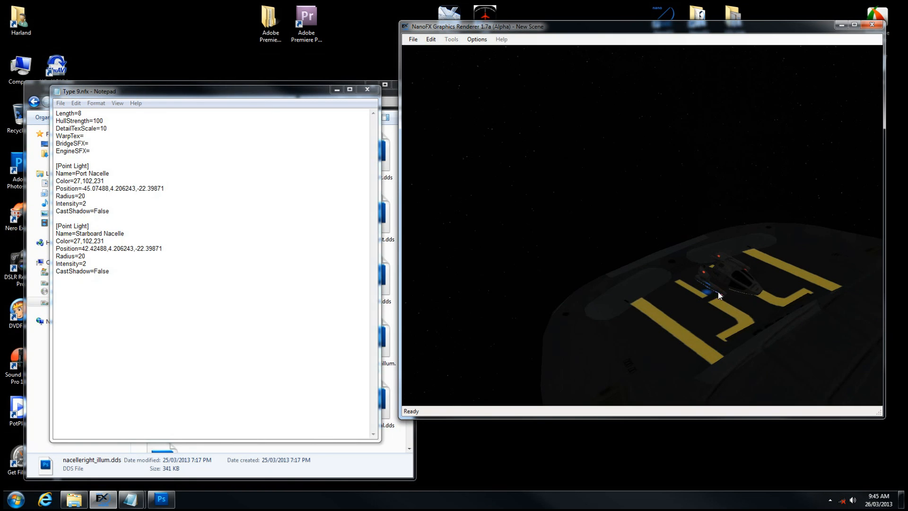
Examine the shuttle's nacelle light close up above the landing deck's yellow markings
scroll(719, 294, up, 4)
mouse_move(723, 311)
mouse_down()
mouse_move(747, 323)
mouse_move(724, 321)
mouse_move(736, 316)
mouse_move(736, 324)
mouse_up()
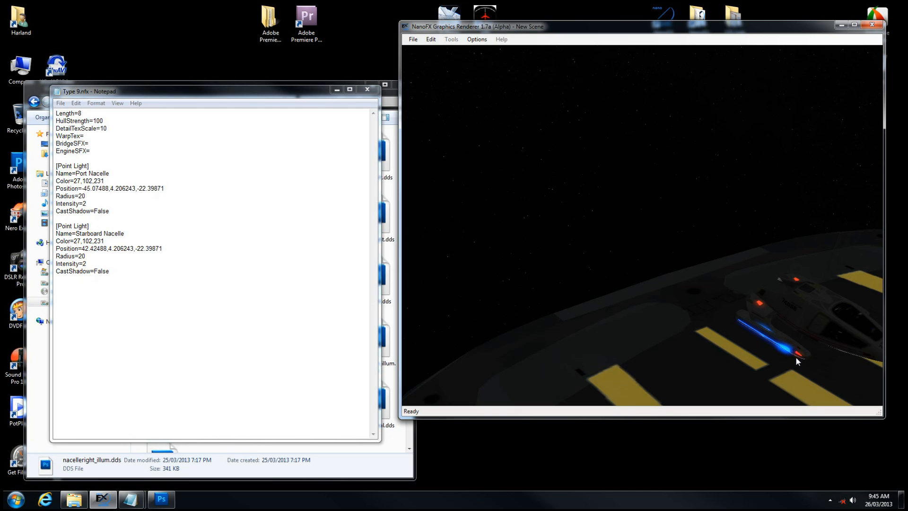
drag(787, 358, 755, 357)
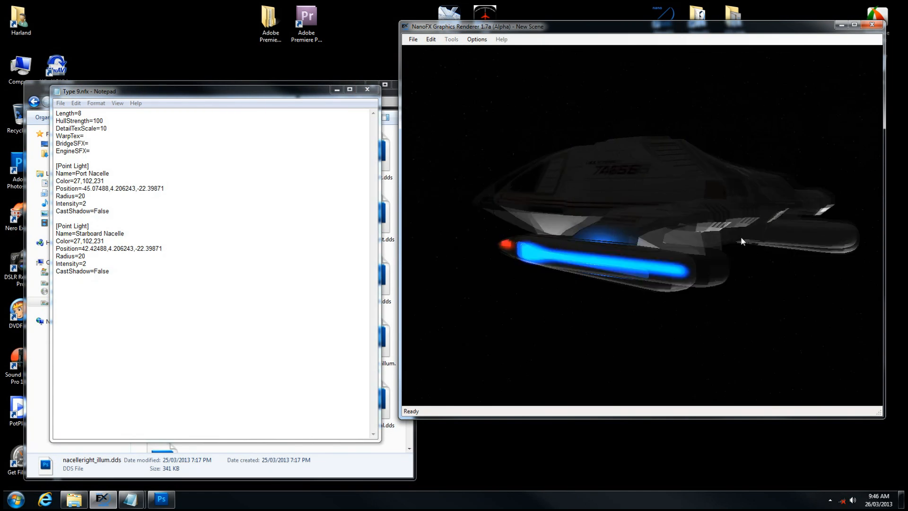
Close the Type 9.nfx script and return from the High folder to the Type 9 folder
click(367, 89)
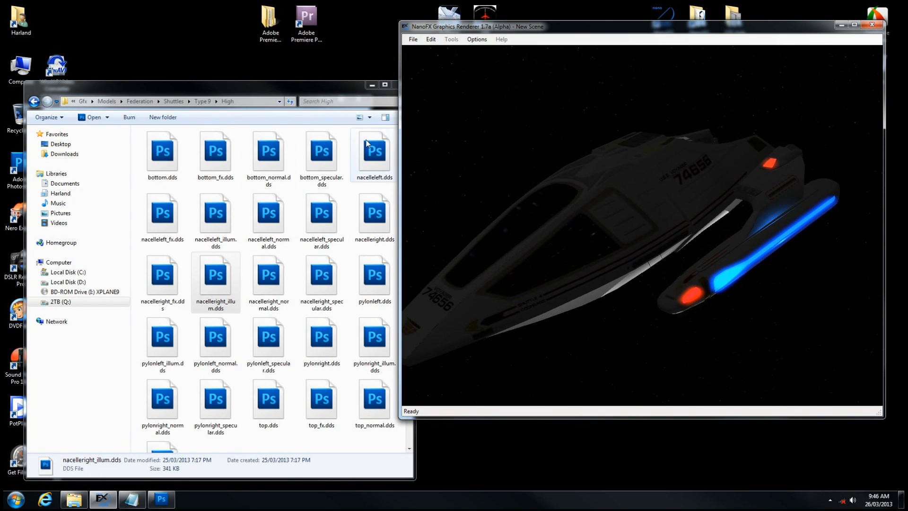
click(202, 102)
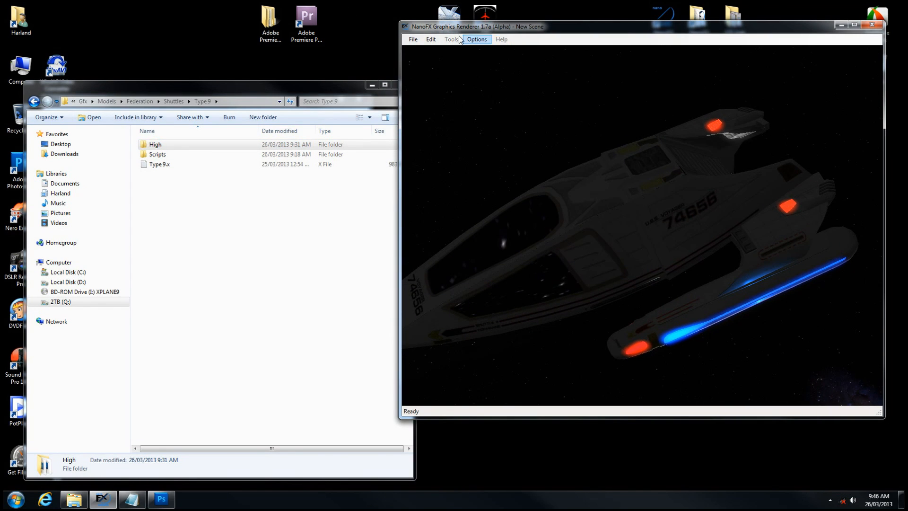
Open the Hardpoint Editor, move it clear of the render and select the Nav Lights category
click(432, 40)
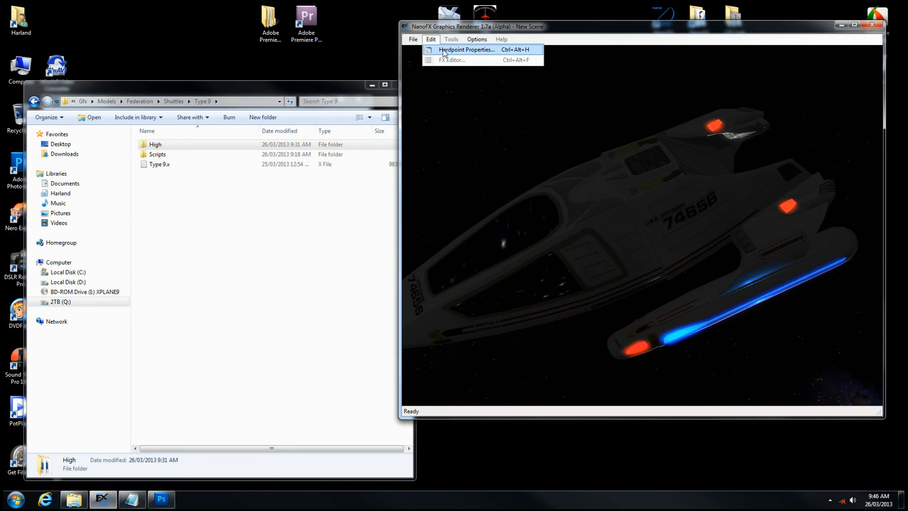
click(437, 49)
drag(463, 115, 278, 105)
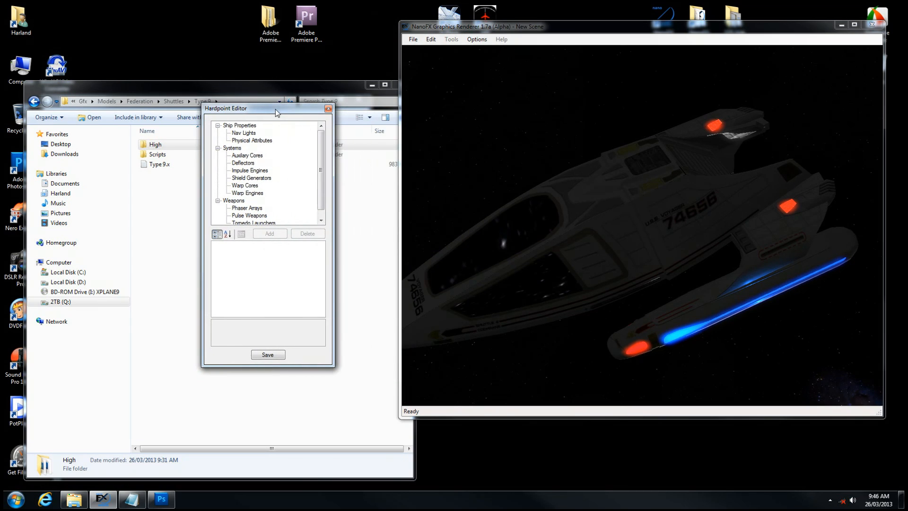
click(242, 134)
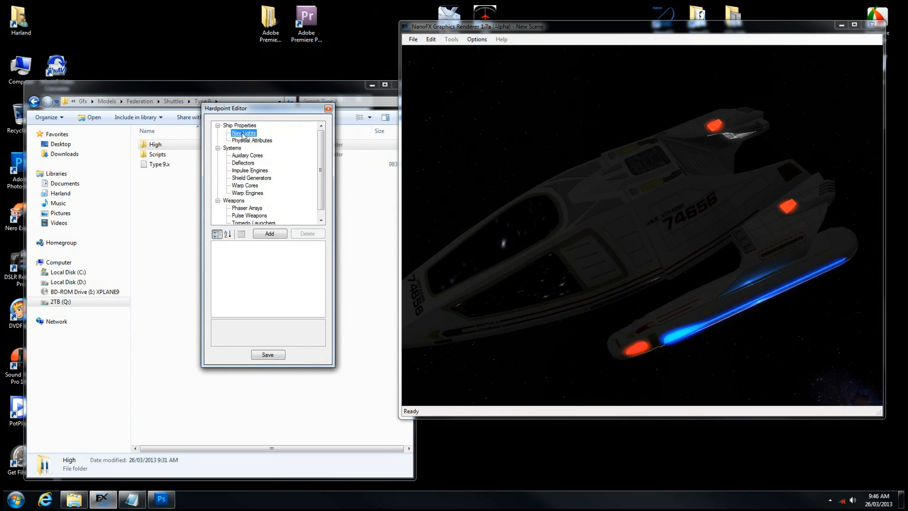
drag(627, 271, 614, 233)
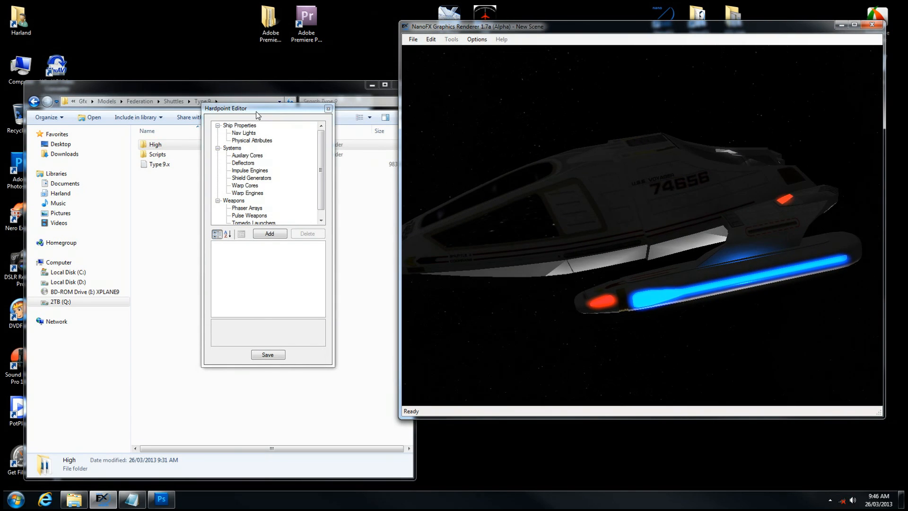
click(243, 133)
Mark a point on top of the port nacelle's rear end, add a nav light there and select it
drag(821, 190, 744, 248)
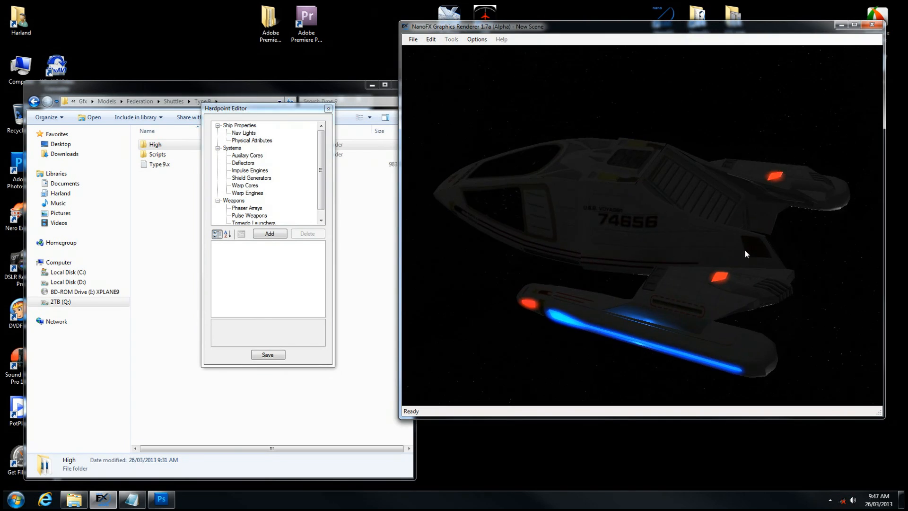
drag(555, 253, 679, 117)
drag(623, 235, 576, 261)
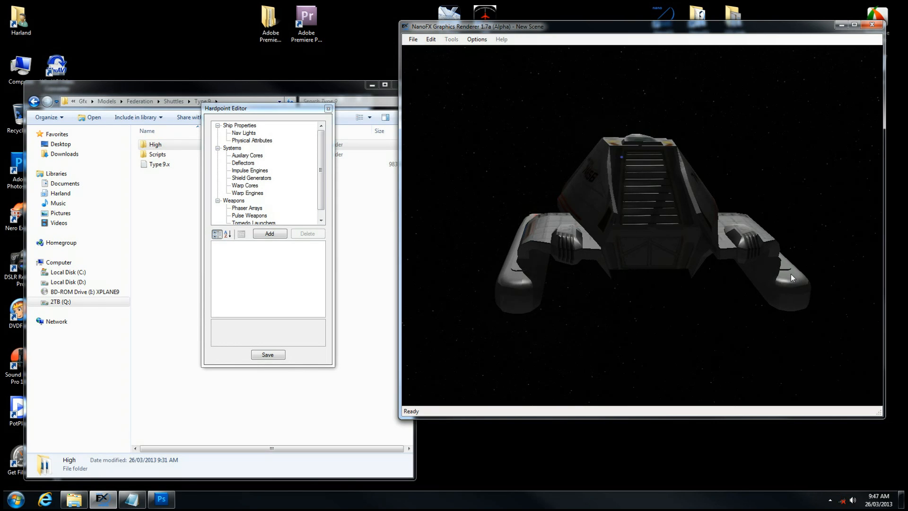
drag(792, 277, 772, 281)
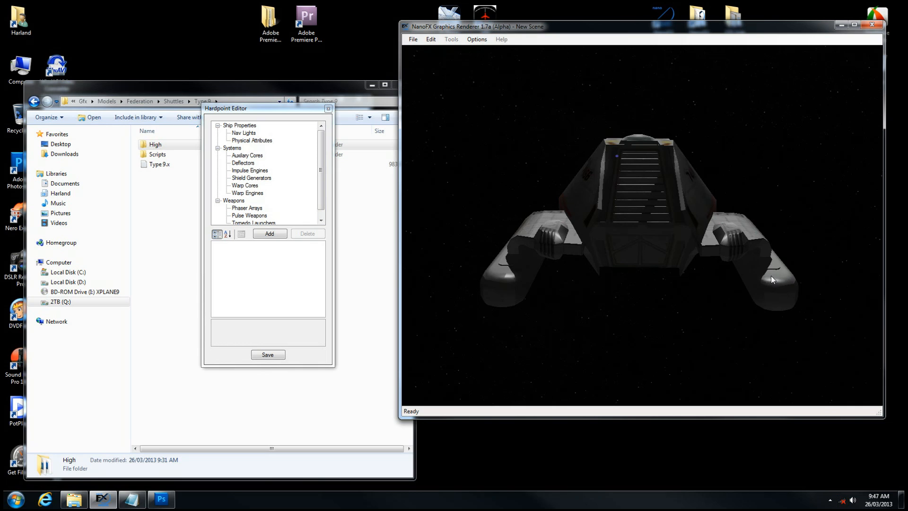
drag(624, 257, 521, 282)
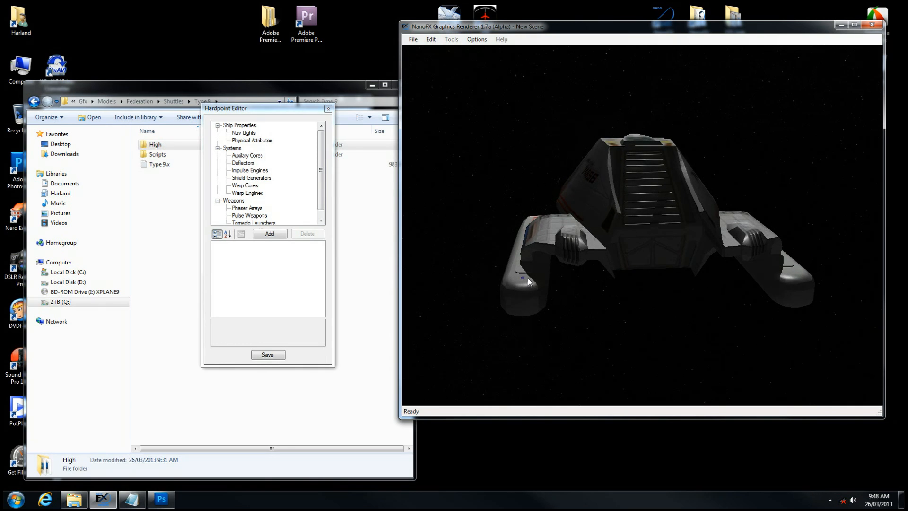
click(244, 133)
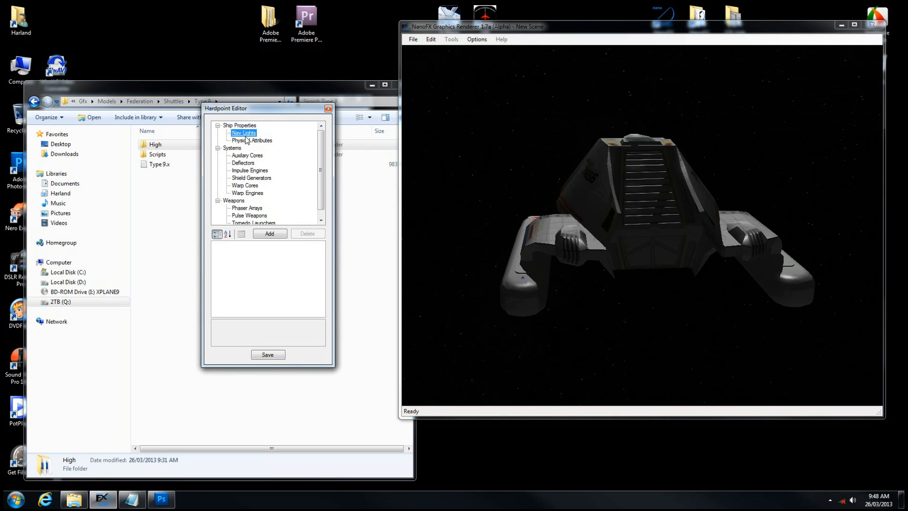
click(271, 235)
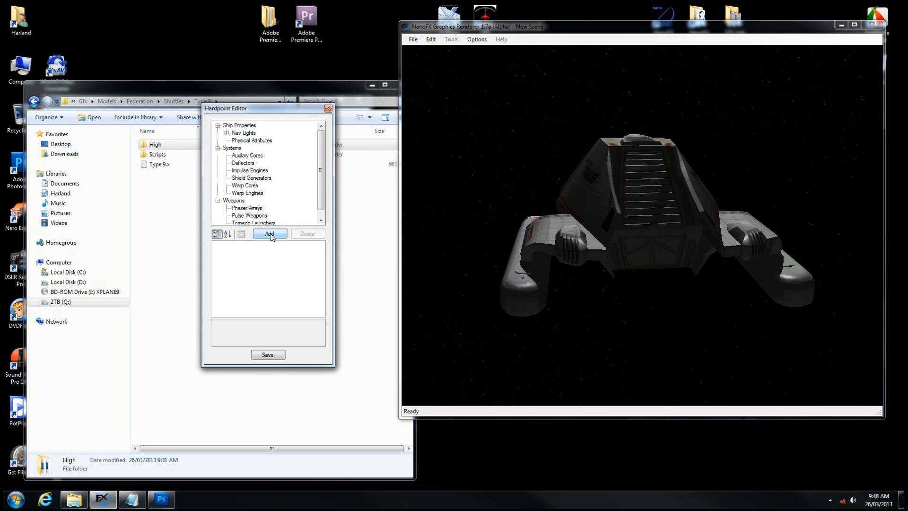
click(227, 133)
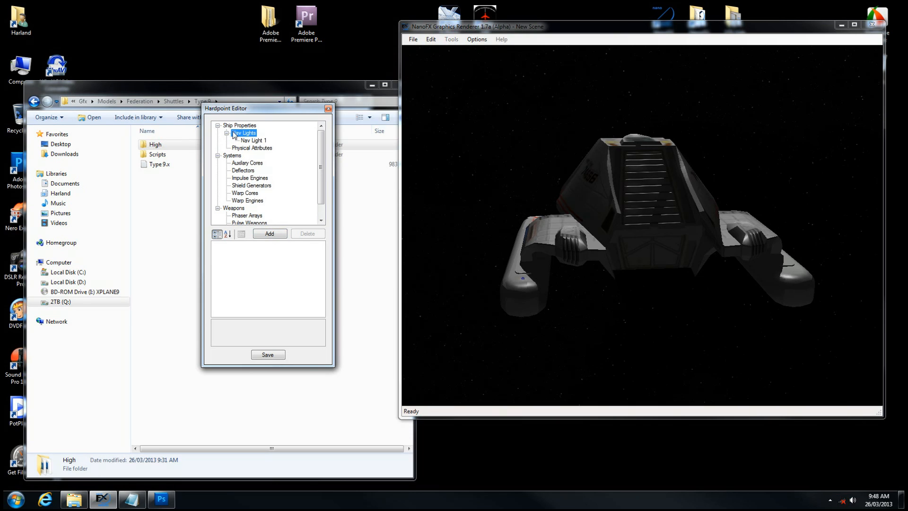
click(255, 141)
Inspect the port nacelle from behind and set Nav Light 1's ID to Port Nacelle
click(646, 160)
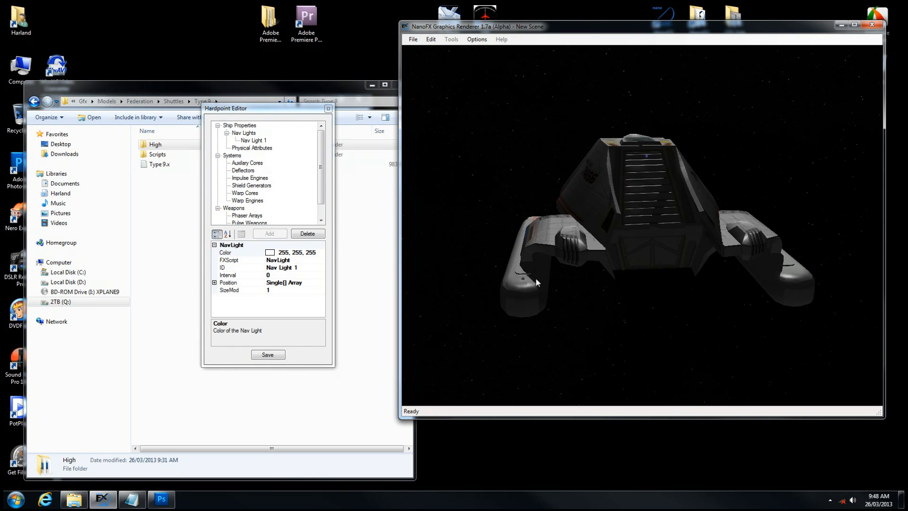
drag(522, 282, 625, 349)
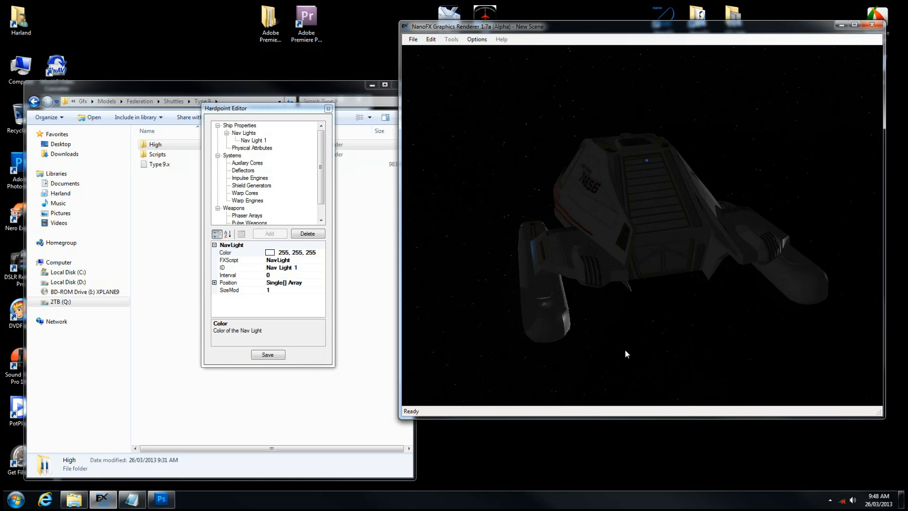
drag(554, 311, 555, 301)
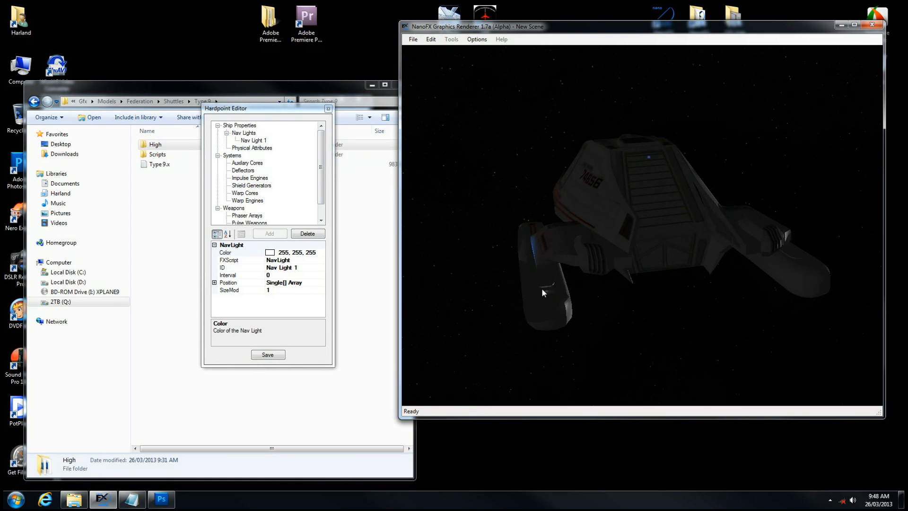
drag(574, 303, 532, 295)
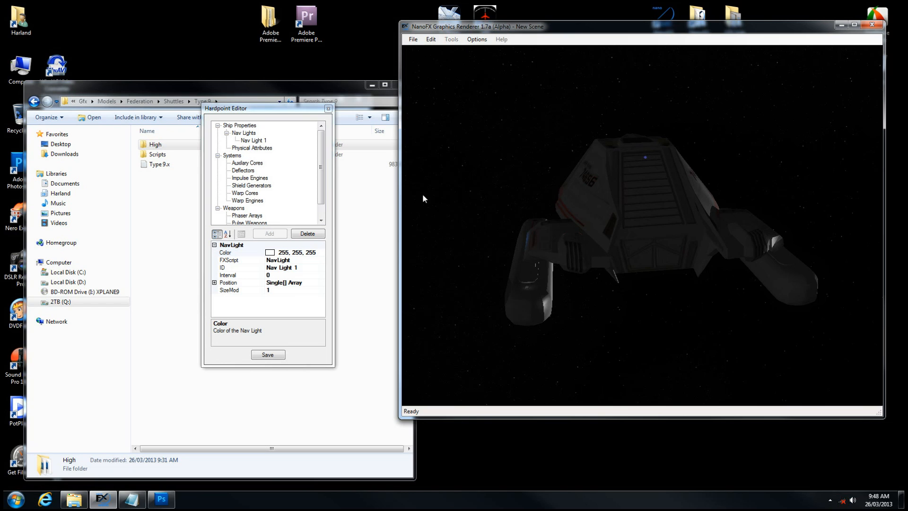
drag(577, 313, 553, 296)
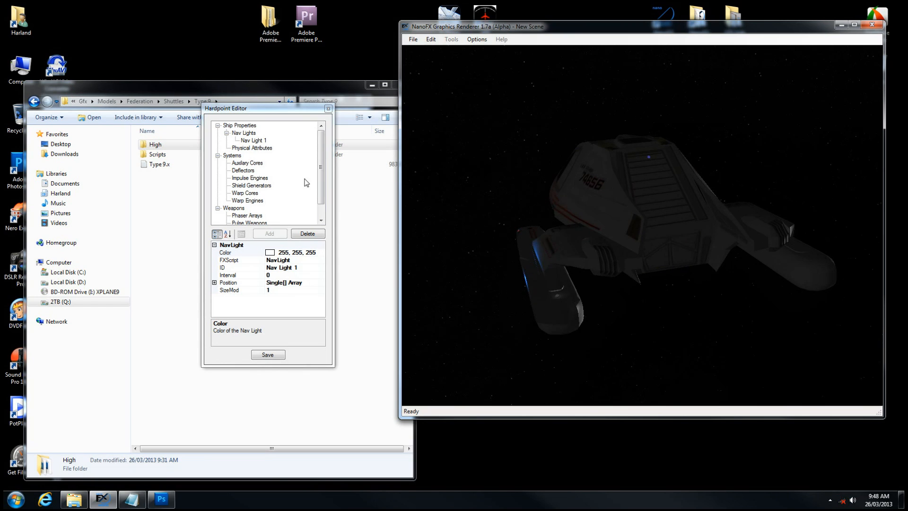
click(258, 140)
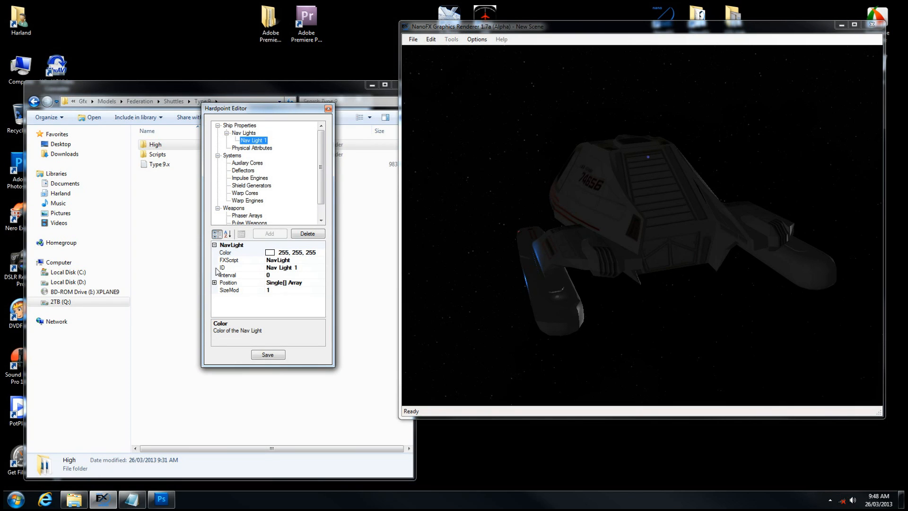
click(307, 267)
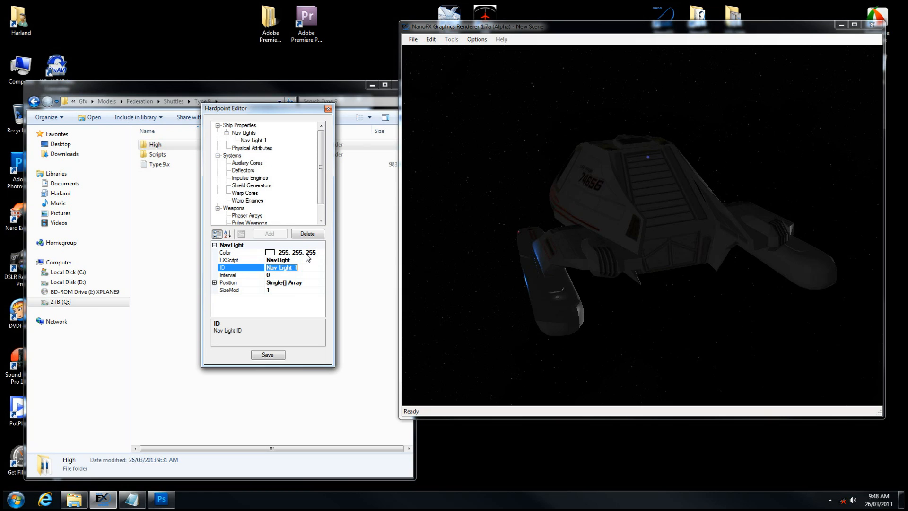
text(Port puy)
key(BackSpace)
key(BackSpace)
key(BackSpace)
text(Nacelle)
Set the nav light's SizeMod to 2
mouse_move(560, 303)
mouse_down()
mouse_move(541, 299)
mouse_move(565, 300)
mouse_up()
click(280, 290)
text(2)
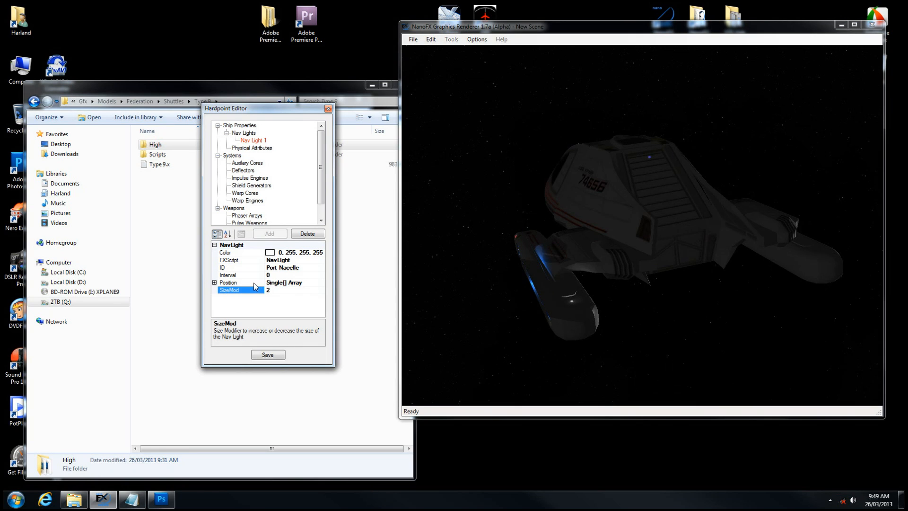
Open the Type 9_HP.nfx script from the Scripts folder and change the nav light's ID to Port Nacelle
drag(532, 310, 555, 311)
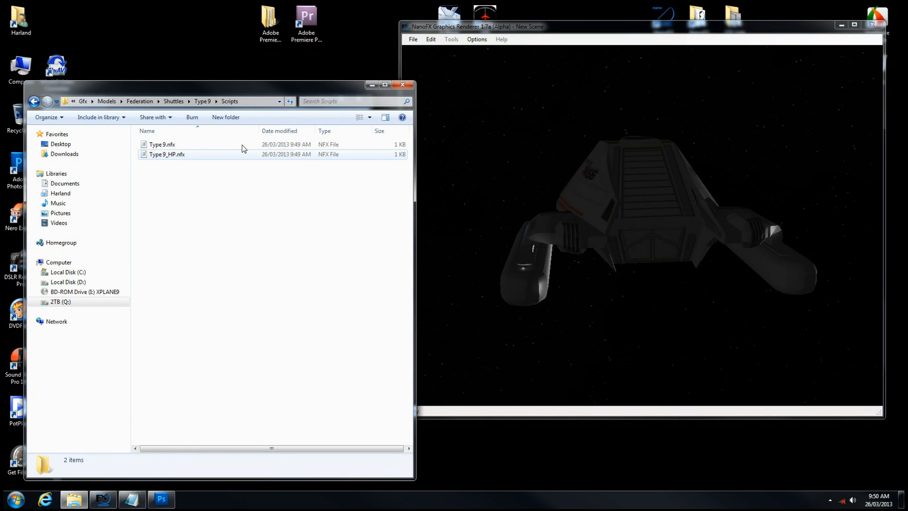
drag(682, 319, 565, 274)
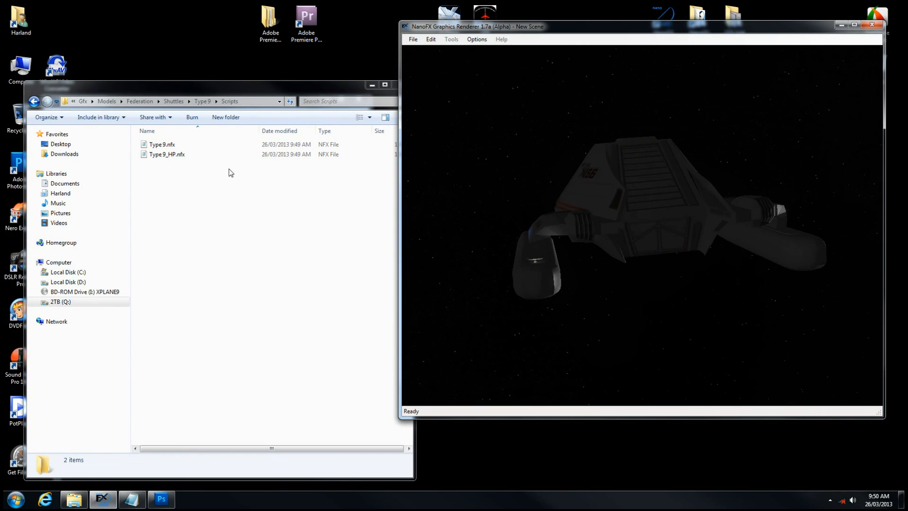
drag(524, 286, 494, 284)
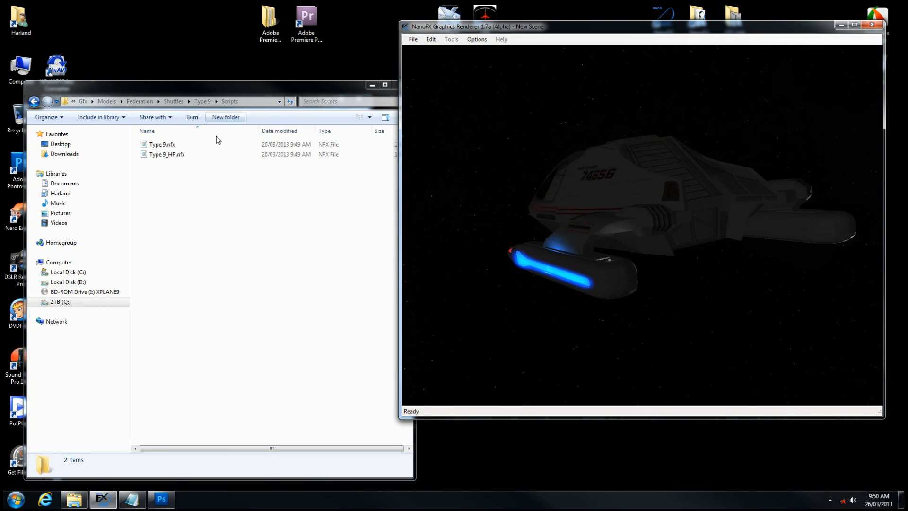
double_click(165, 155)
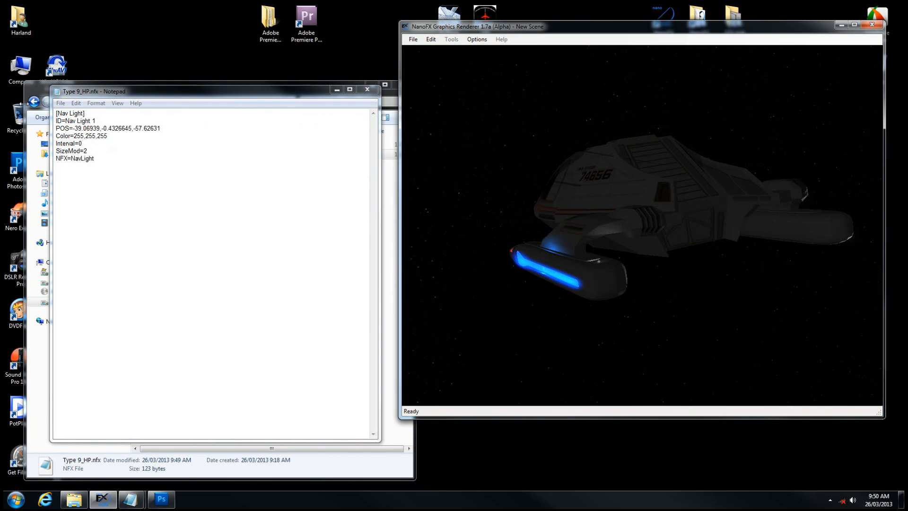
drag(96, 121, 65, 121)
text(Port)
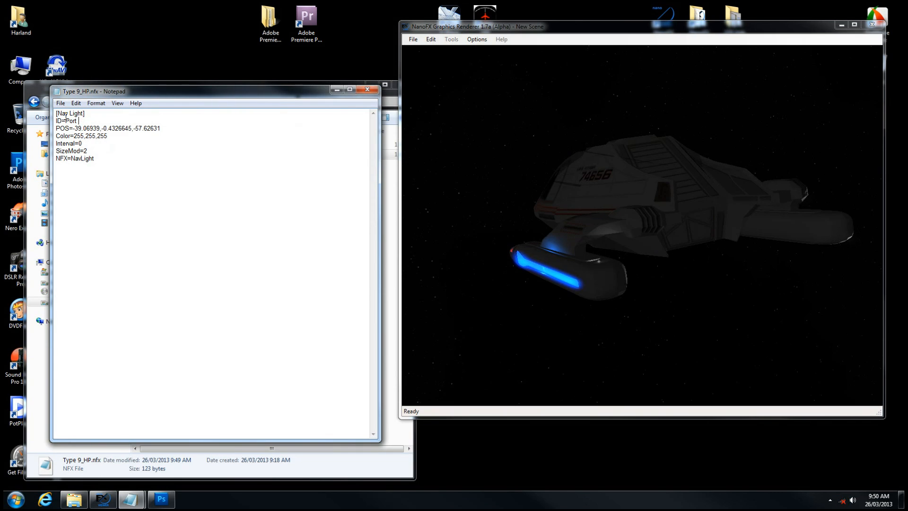
text( Nacelle)
Set the Port Nacelle light's color to 255,0,0 and save the script
drag(106, 136, 88, 139)
text(0,0)
click(62, 104)
click(76, 136)
Duplicate the whole Port Nacelle nav light block below the original, separated by a blank line
drag(126, 159, 50, 111)
key(ctrl+c)
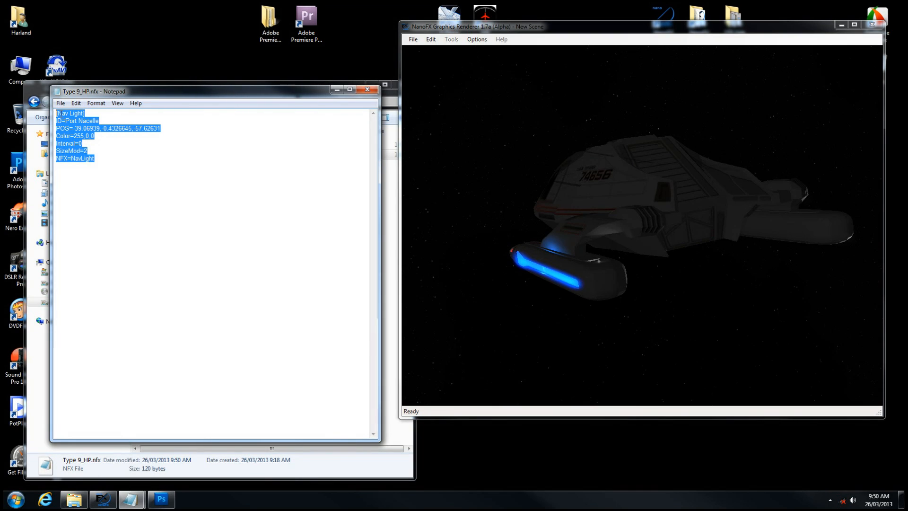
click(109, 163)
key(ctrl+v)
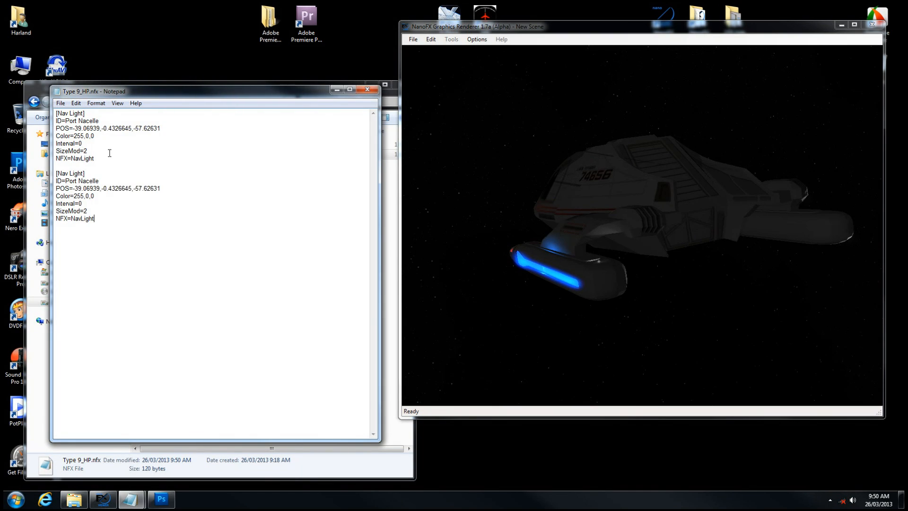
Change the second nav light block's ID to Starboard Nacelle
click(76, 181)
key(BackSpace)
key(BackSpace)
key(BackSpace)
key(BackSpace)
text(Starboard)
Set the Starboard Nacelle light's color to 0,255,0 and save the script
click(98, 197)
key(BackSpace)
key(BackSpace)
key(BackSpace)
key(BackSpace)
key(BackSpace)
text(0,255,0)
key(ctrl+s)
Make the Starboard Nacelle light's X position positive, 39.06939, and save the script
key(BackSpace)
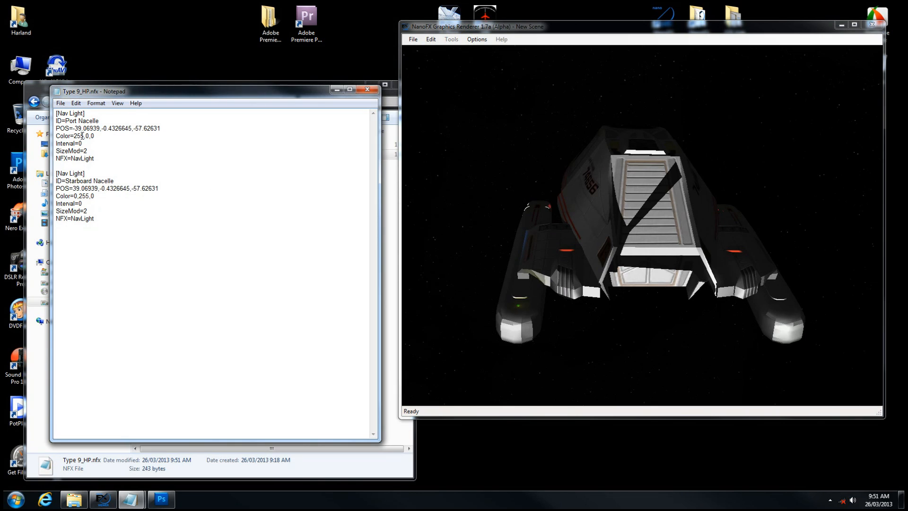
click(61, 103)
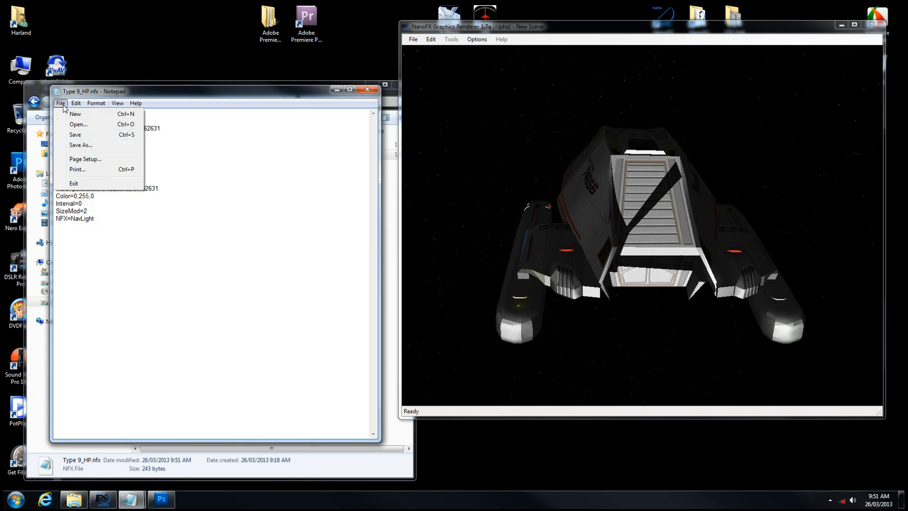
click(75, 135)
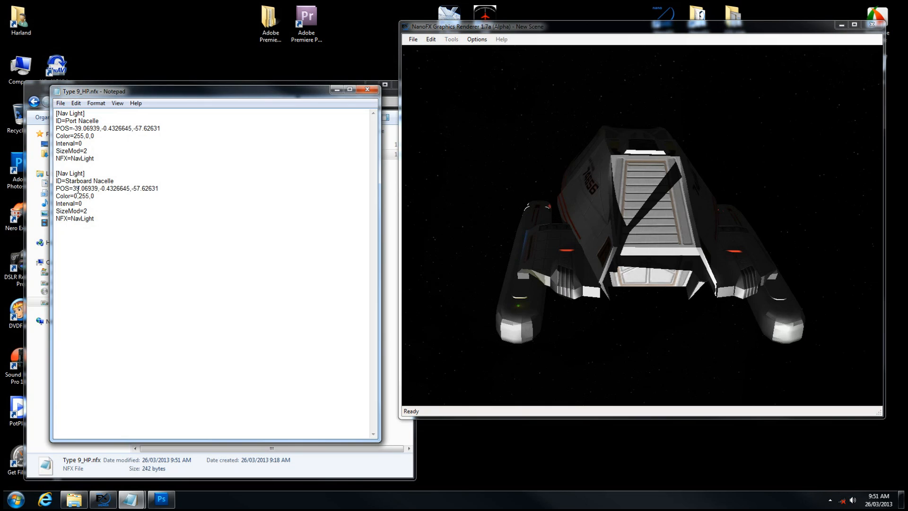
click(60, 103)
click(69, 133)
Reload the Federation Type 9 shuttle into the scene as the player ship
click(549, 120)
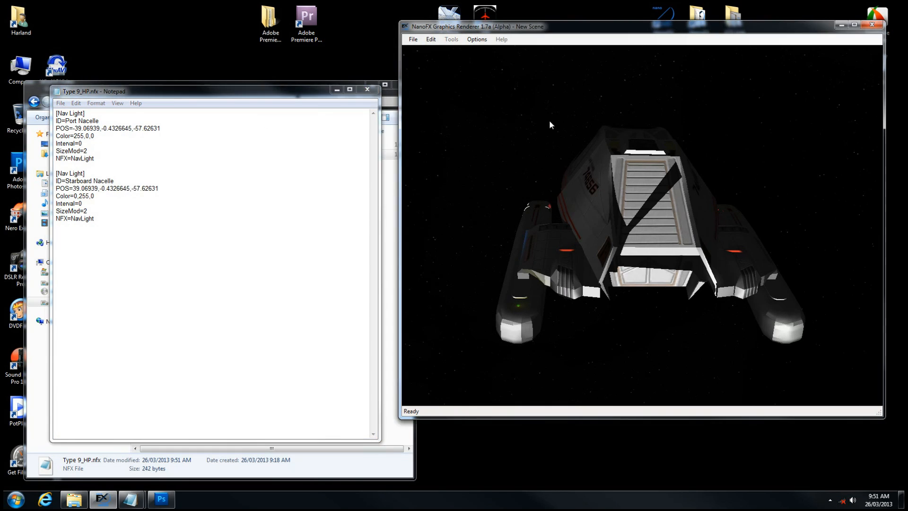
key(ctrl+l)
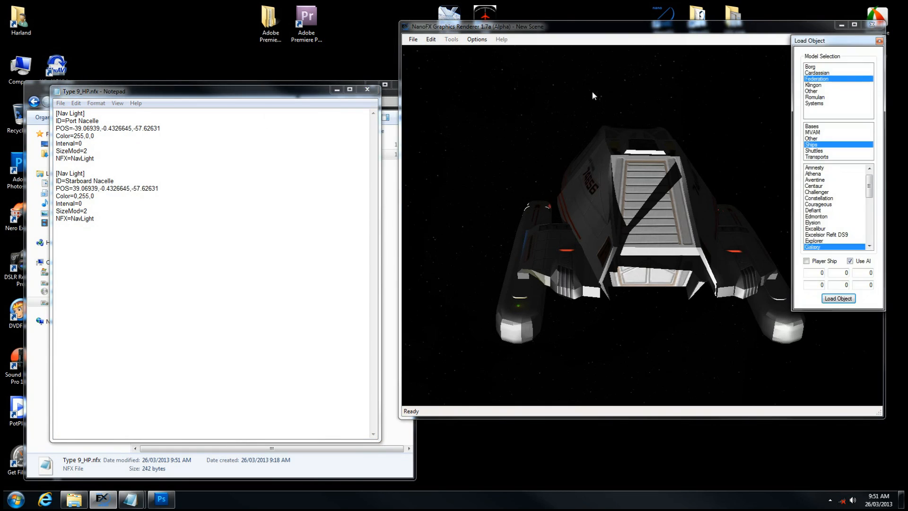
click(811, 152)
click(823, 241)
click(820, 260)
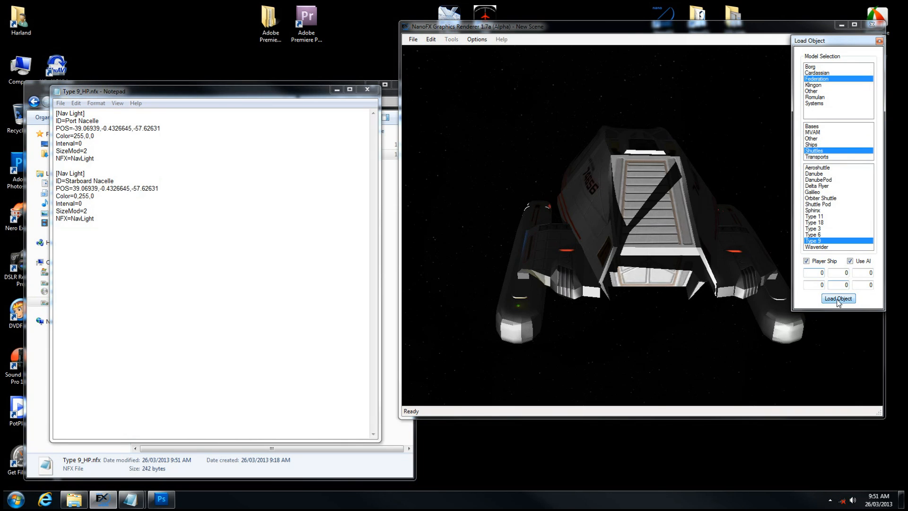
click(838, 299)
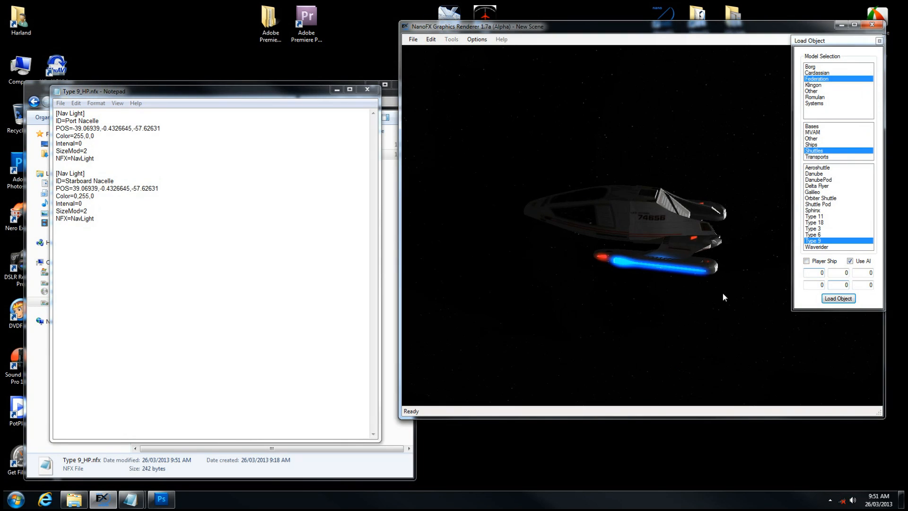
Close the Load Object dialog and examine the nav lights on both nacelles from behind the shuttle
drag(579, 281, 662, 242)
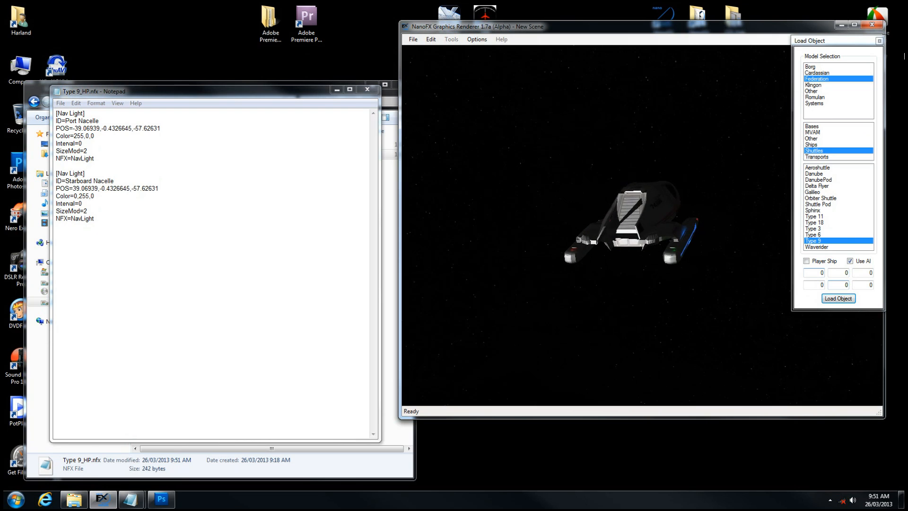
click(879, 41)
scroll(764, 217, up, 5)
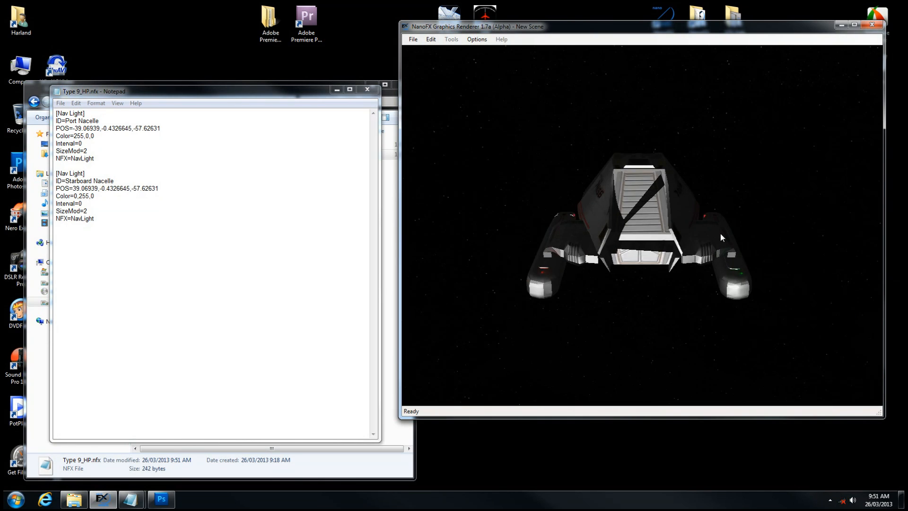
drag(778, 294, 728, 290)
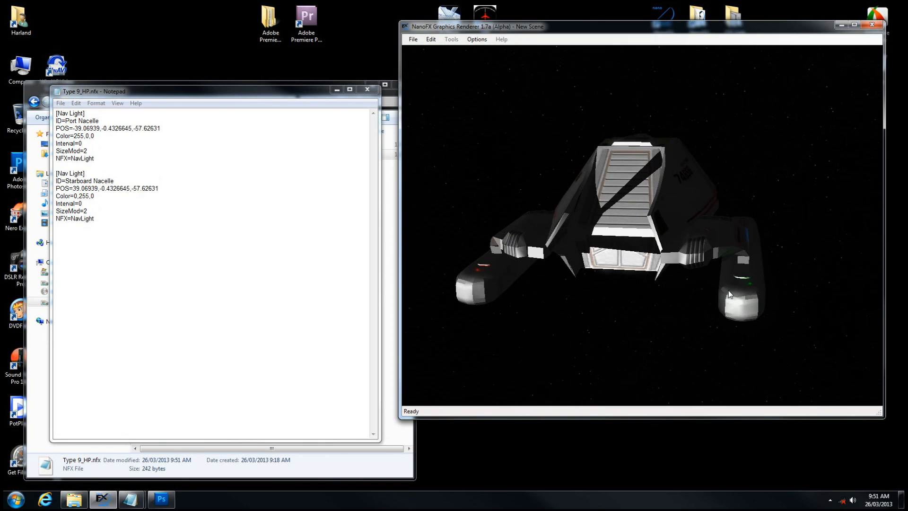
Reopen the Hardpoint Editor, mark a point on top of the starboard nacelle and show the HUD coordinates
click(431, 40)
click(437, 47)
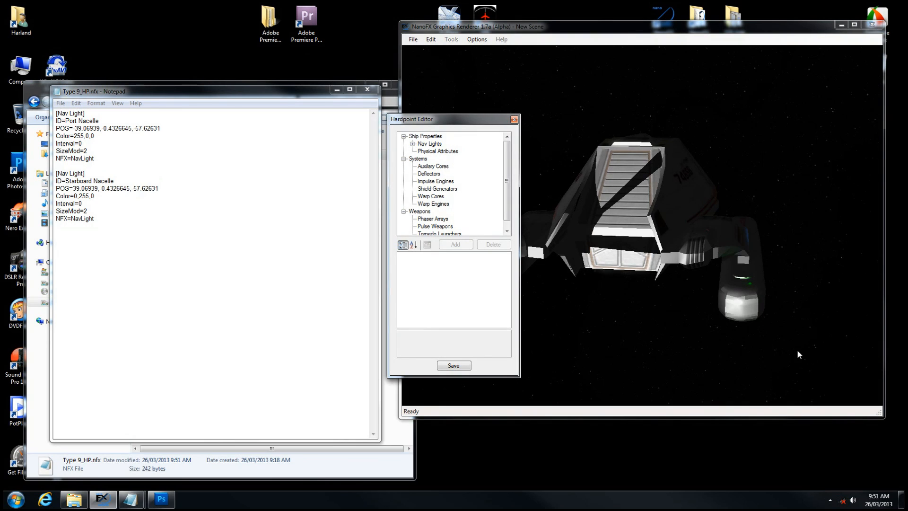
click(743, 273)
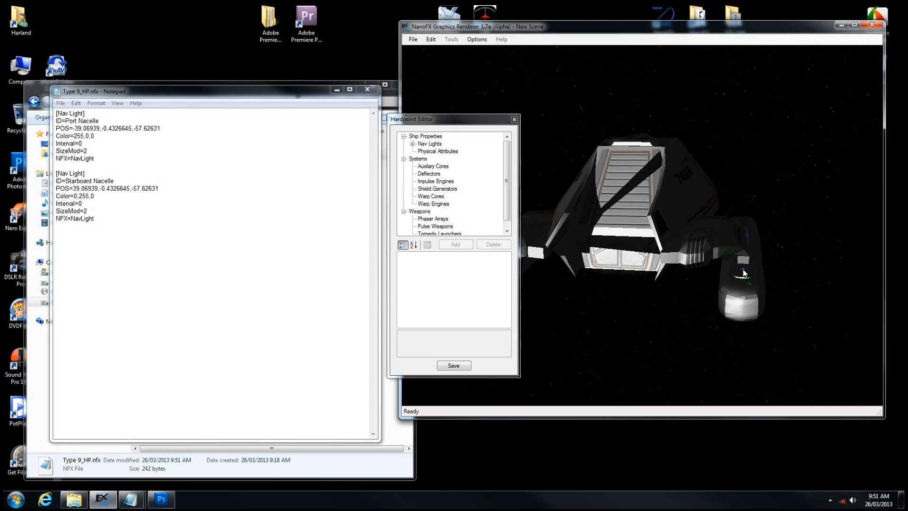
key(F1)
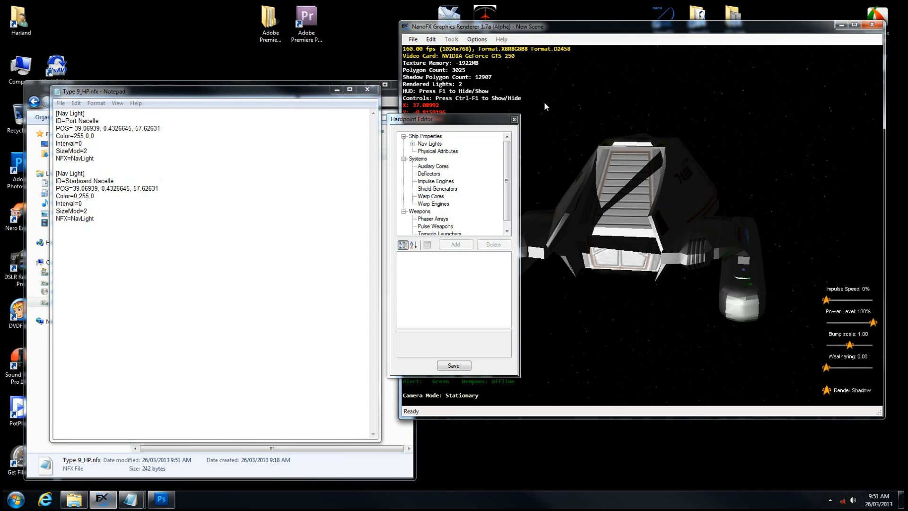
Close the Hardpoint Editor and save the HP script with the Starboard Nacelle light's X position set to 37.06939
drag(478, 118, 476, 135)
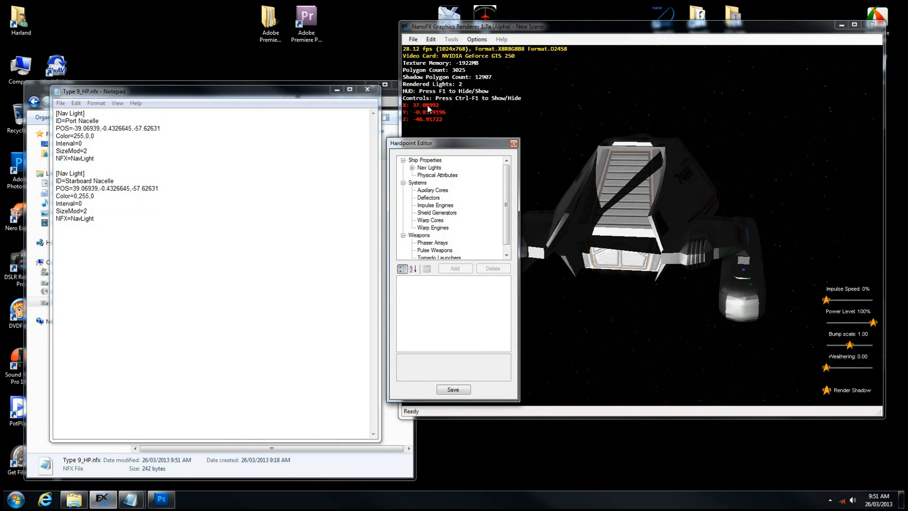
click(513, 144)
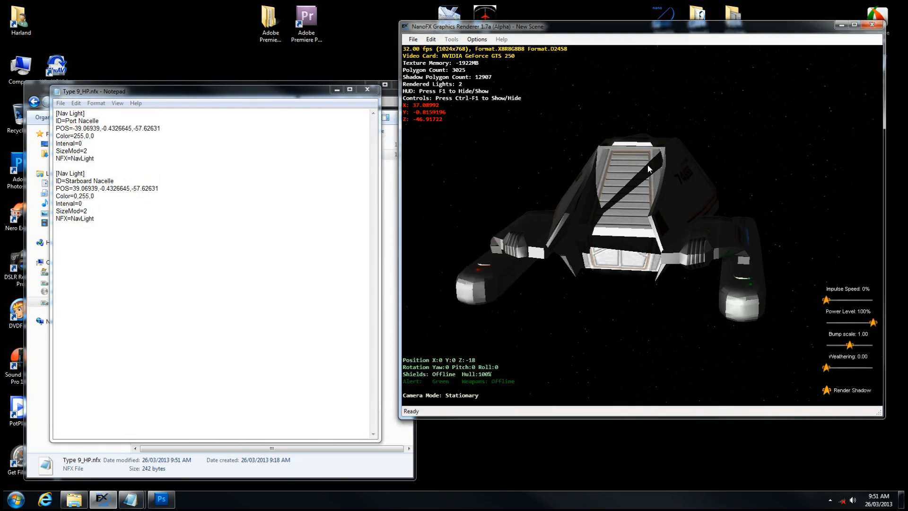
click(79, 189)
key(BackSpace)
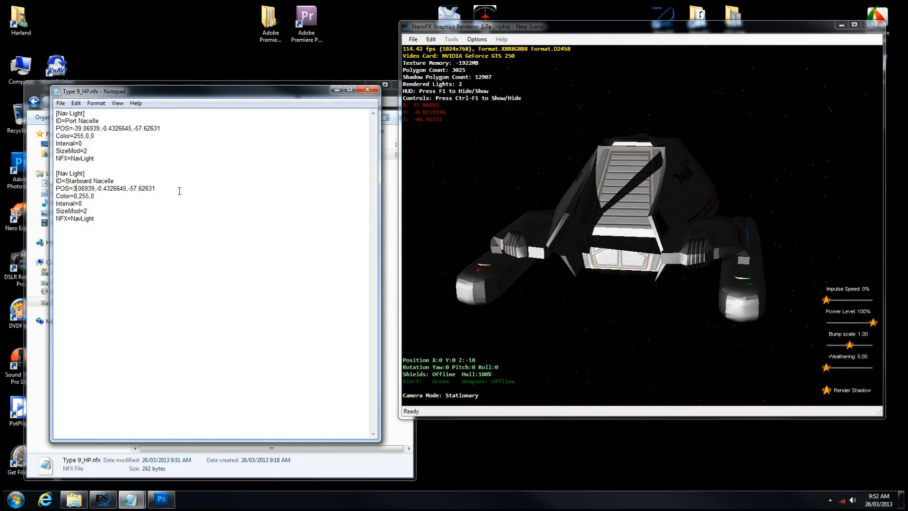
text(7)
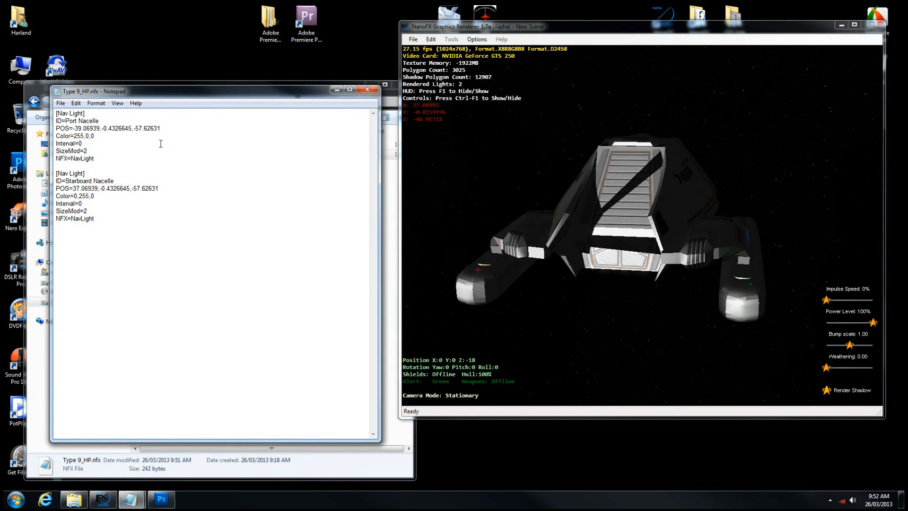
click(65, 107)
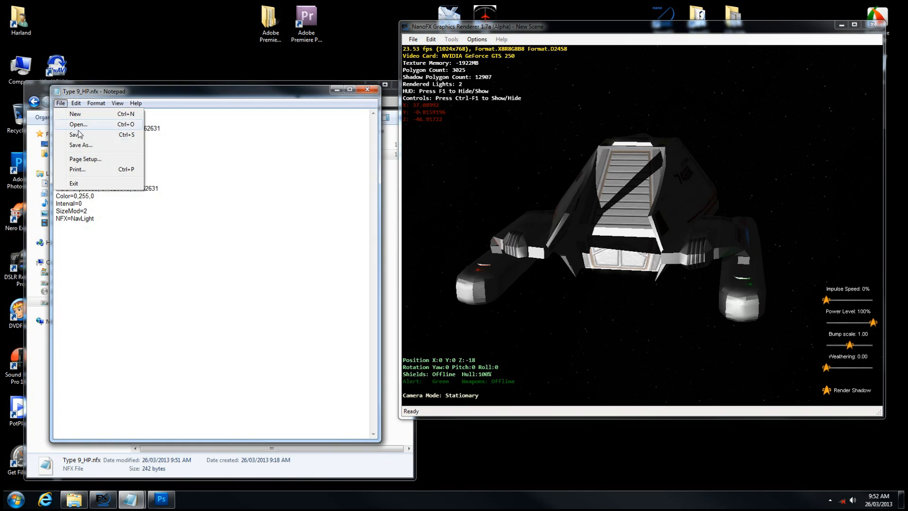
click(71, 137)
Reload the Federation Type 9 shuttle as the player ship and check the nacelle nav lights from behind and below
click(736, 219)
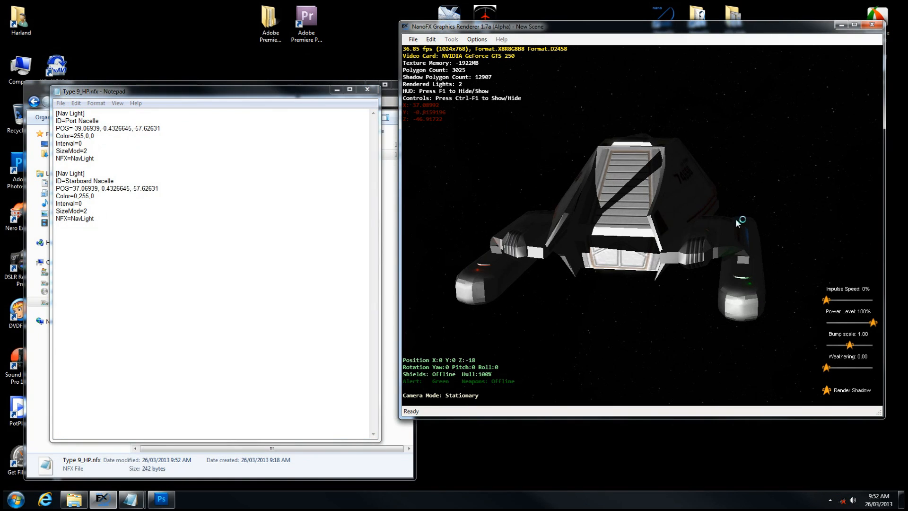
key(ctrl+o)
click(815, 162)
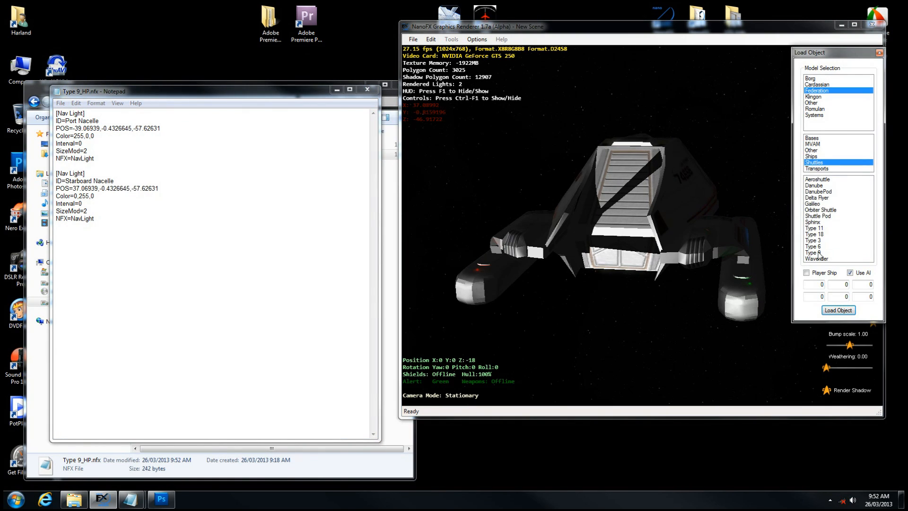
click(820, 253)
click(819, 273)
click(837, 309)
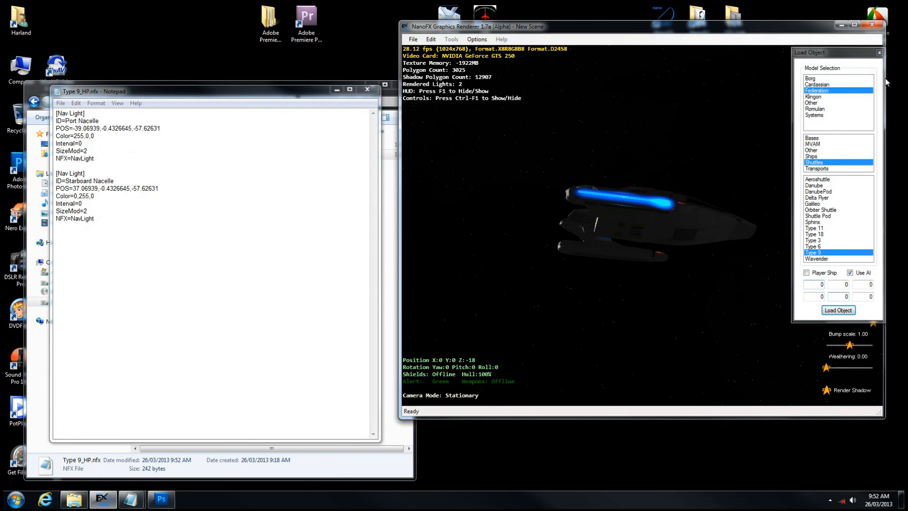
click(879, 52)
drag(697, 296, 650, 279)
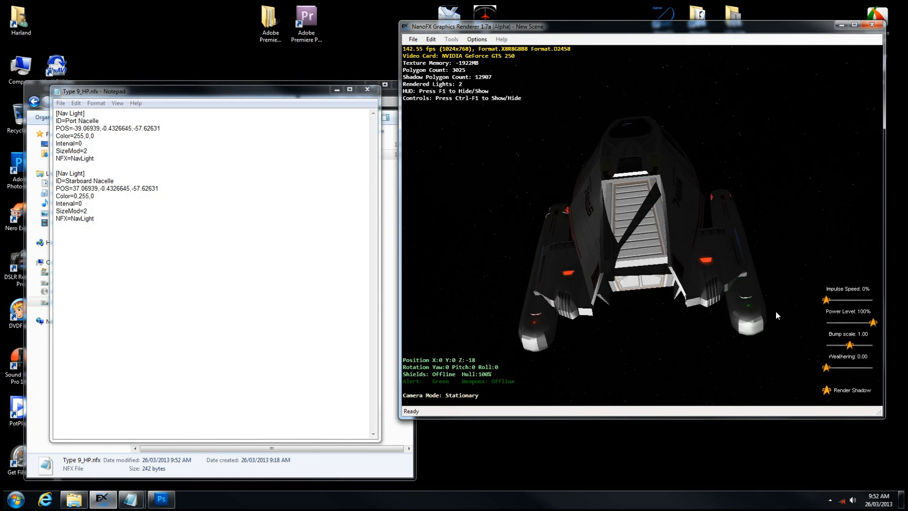
drag(638, 331, 554, 177)
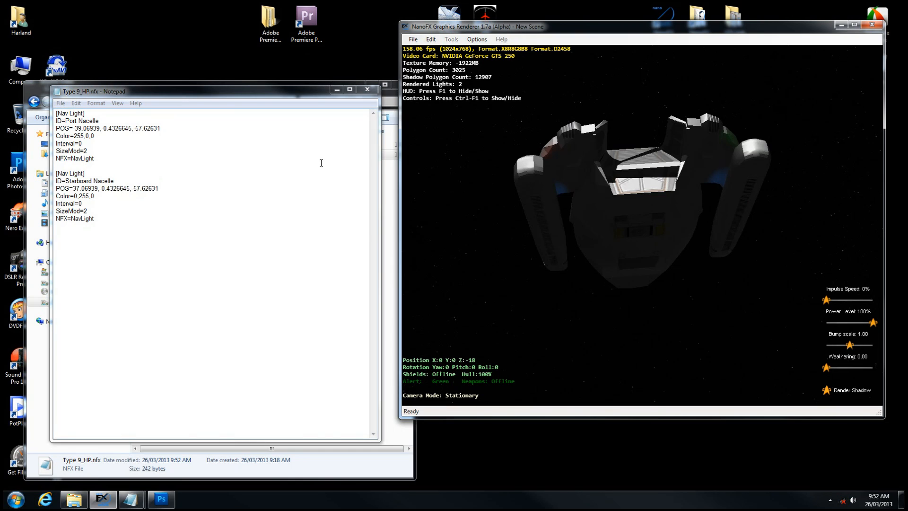
Duplicate both Nav Light blocks of the HP script below the existing ones
click(268, 94)
drag(148, 224, 51, 102)
key(ctrl+c)
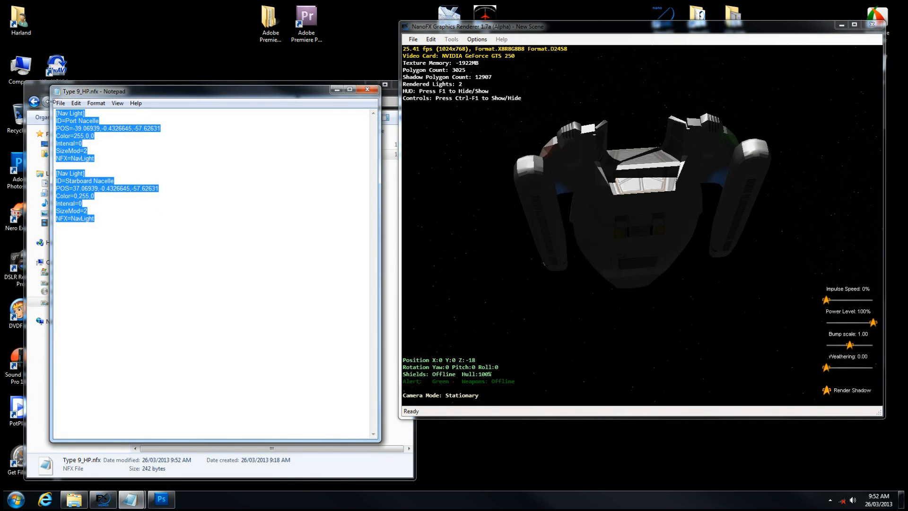
click(165, 226)
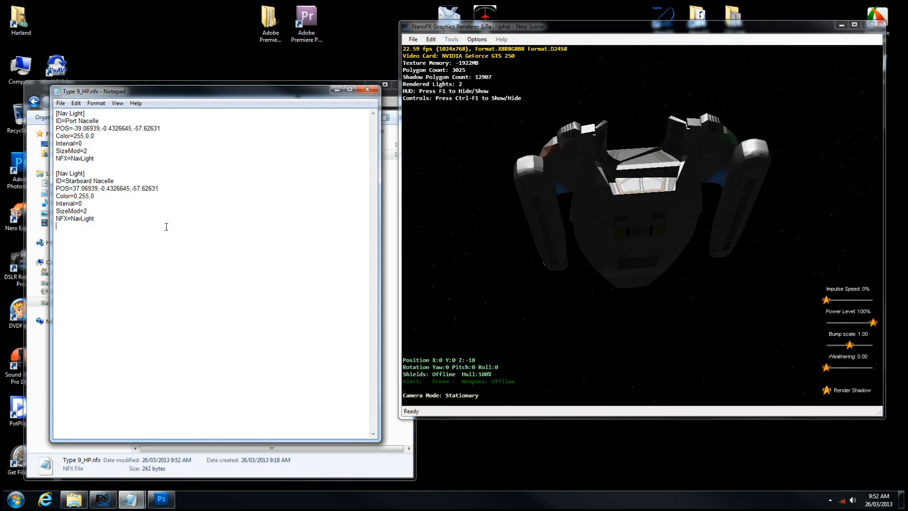
key(ctrl+v)
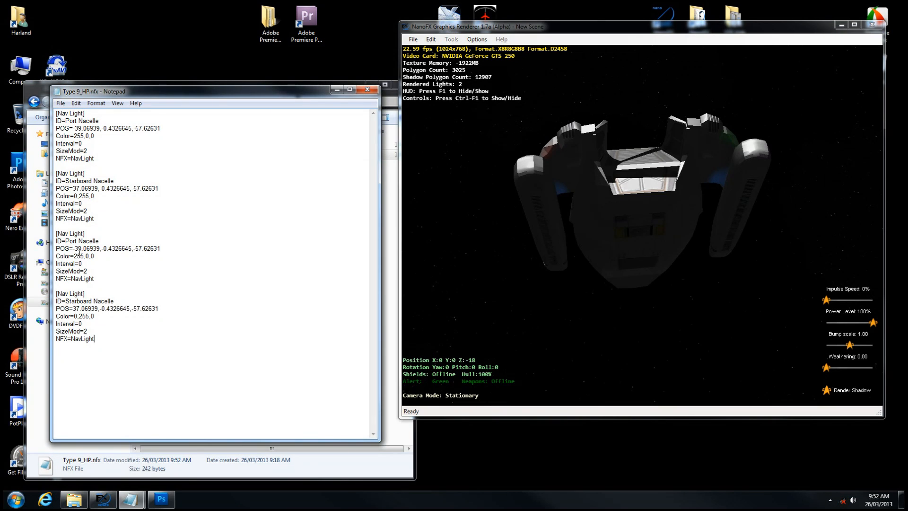
Rename the duplicated lights' IDs to Port Nacelle Bottom and Starboard Nacelle Bottom
click(103, 240)
text(Botto)
key(BackSpace)
key(BackSpace)
text(ottomBottom)
Use the Hardpoint Editor to mark a point on the port nacelle's underside, read its HUD coordinates and close the editor
click(606, 185)
drag(609, 178, 636, 241)
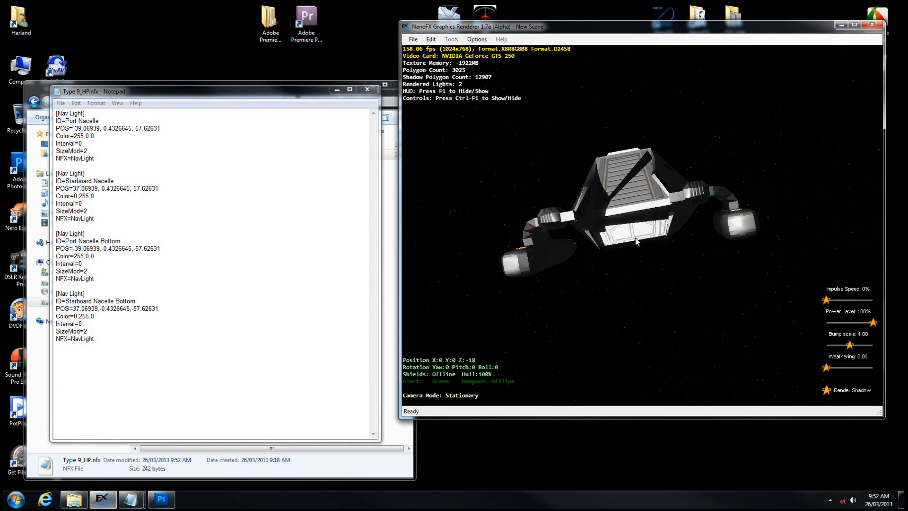
mouse_move(756, 116)
mouse_down()
mouse_move(788, 117)
mouse_move(767, 122)
mouse_up()
drag(656, 167, 642, 143)
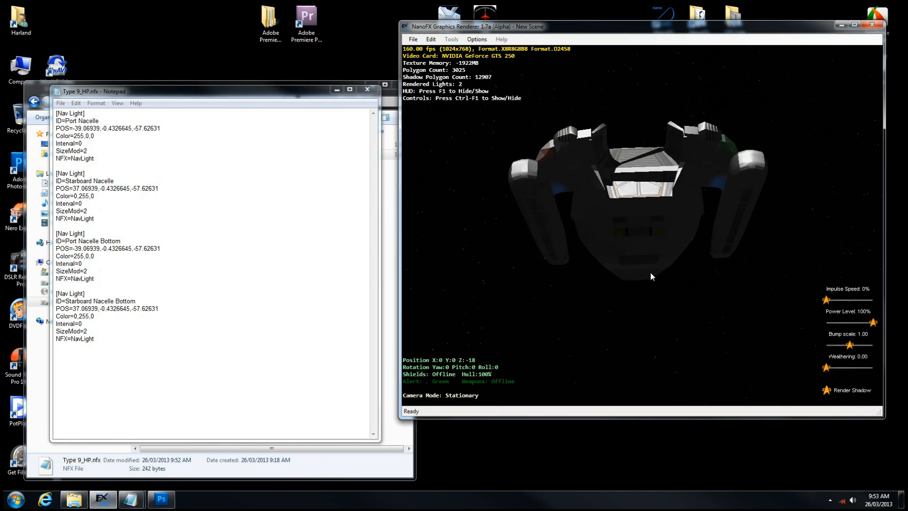
drag(634, 241, 558, 180)
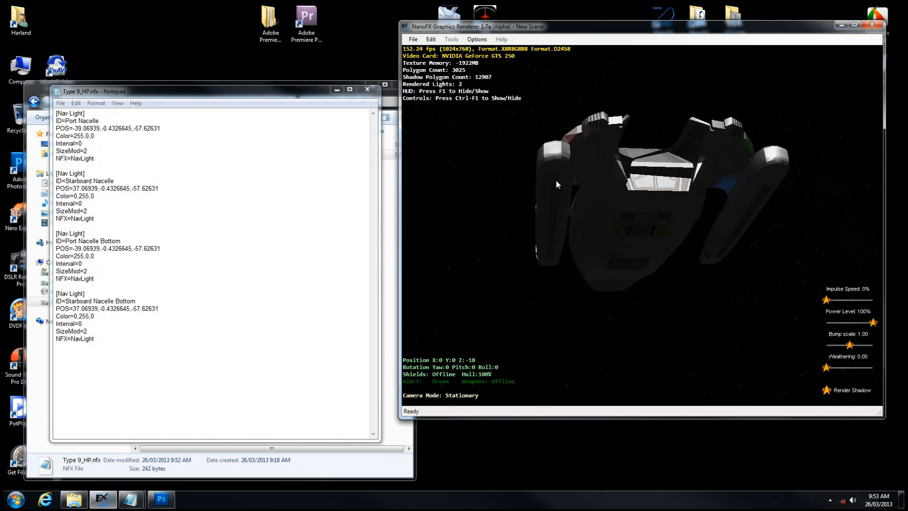
click(431, 39)
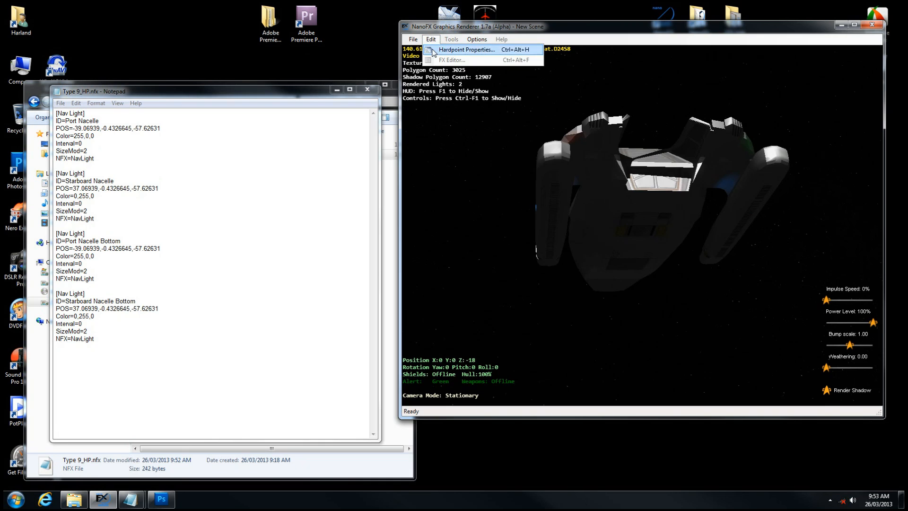
click(436, 52)
drag(453, 124, 384, 88)
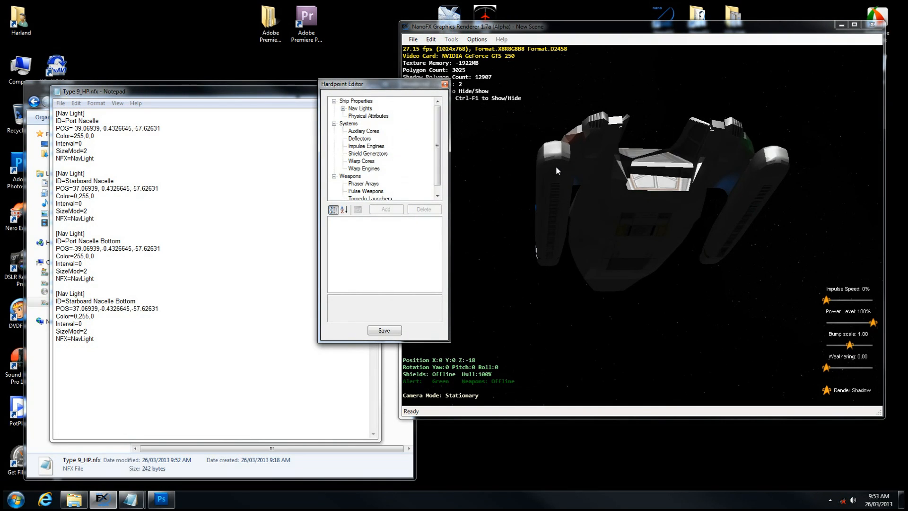
click(555, 166)
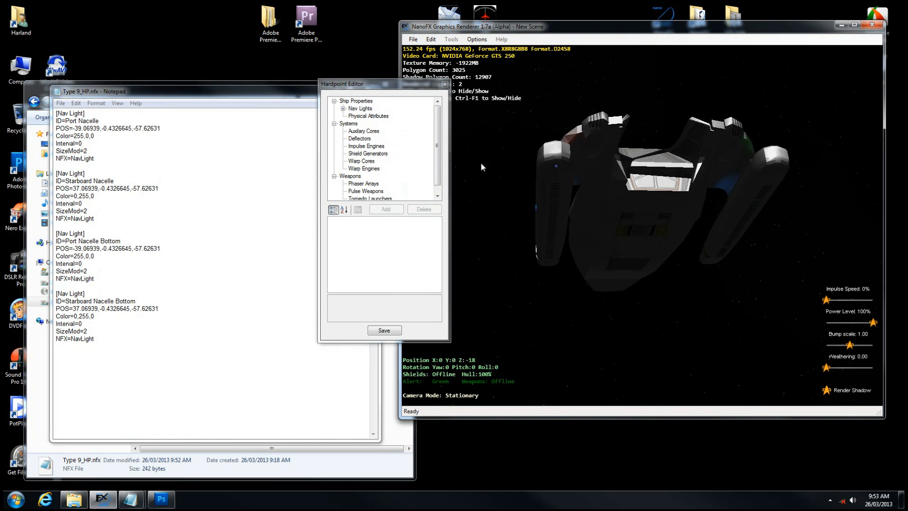
drag(429, 83, 631, 128)
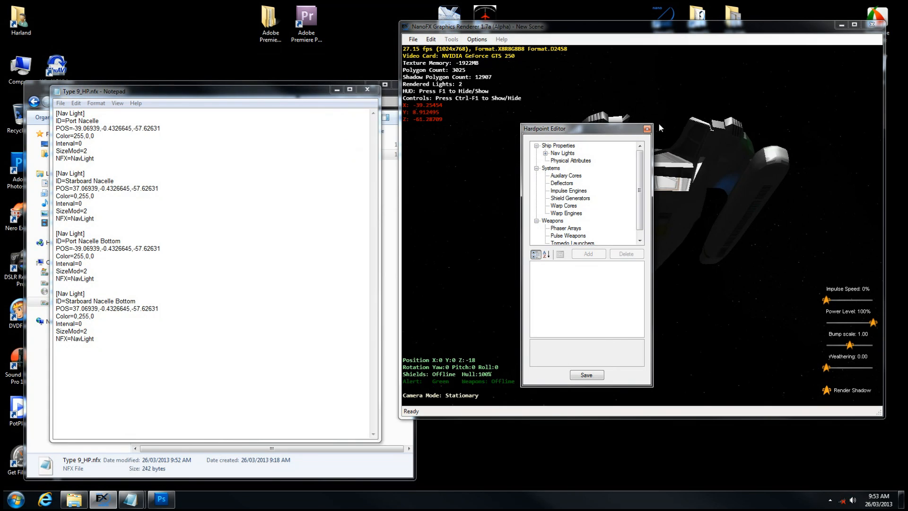
click(647, 128)
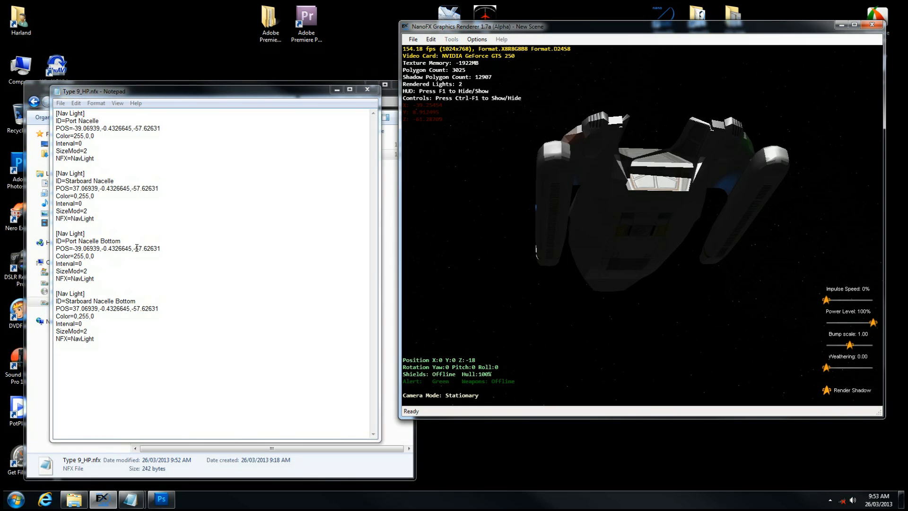
Set the Y position of both Nacelle Bottom lights to 8.91 and save the script
drag(132, 248, 103, 250)
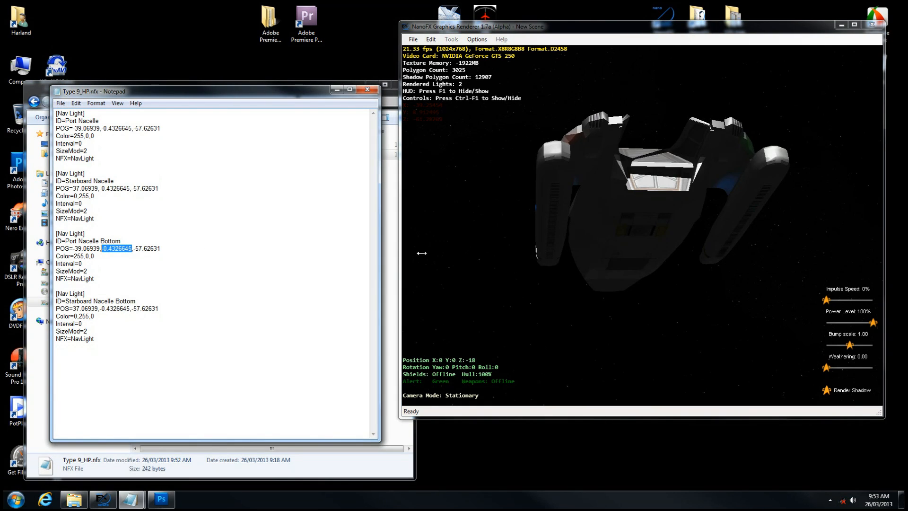
key(BackSpace)
text(8.91)
drag(128, 308, 101, 308)
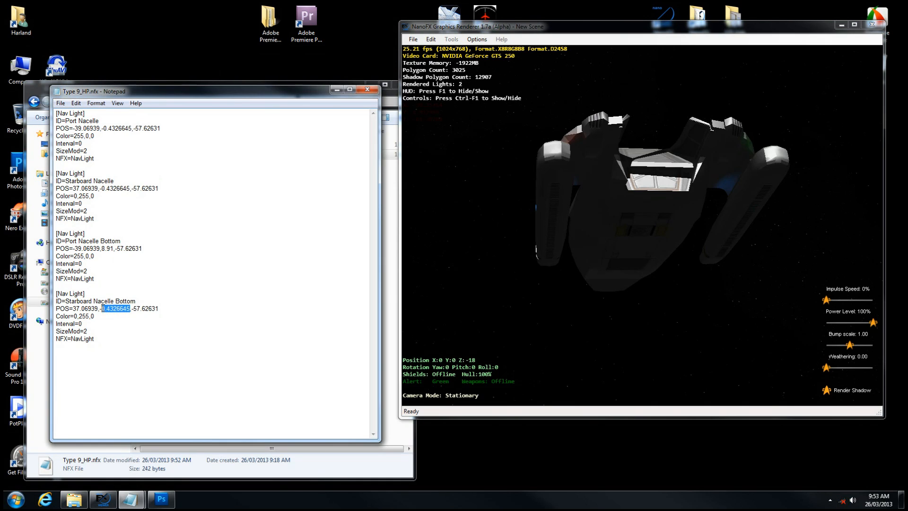
text(8.91)
click(61, 103)
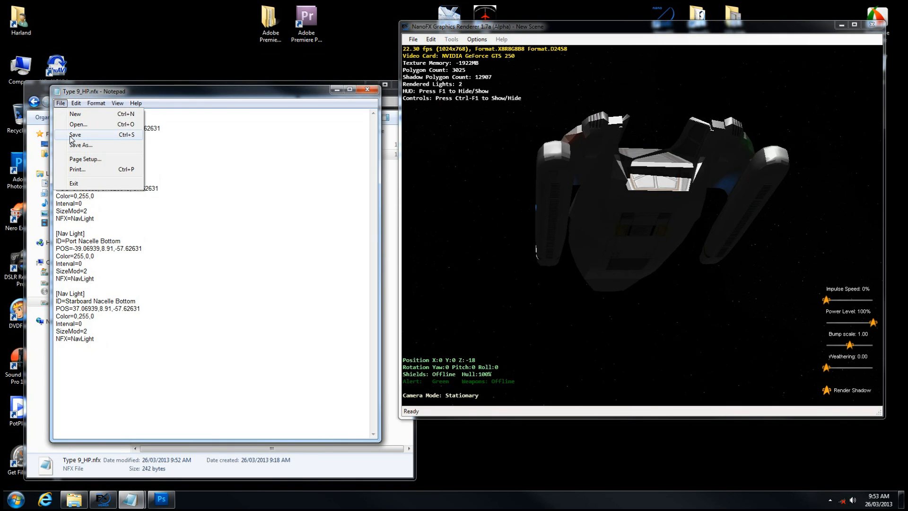
click(74, 135)
Reload the Federation Type 9 shuttle as the player ship and close the Load Object dialog
drag(723, 195, 659, 229)
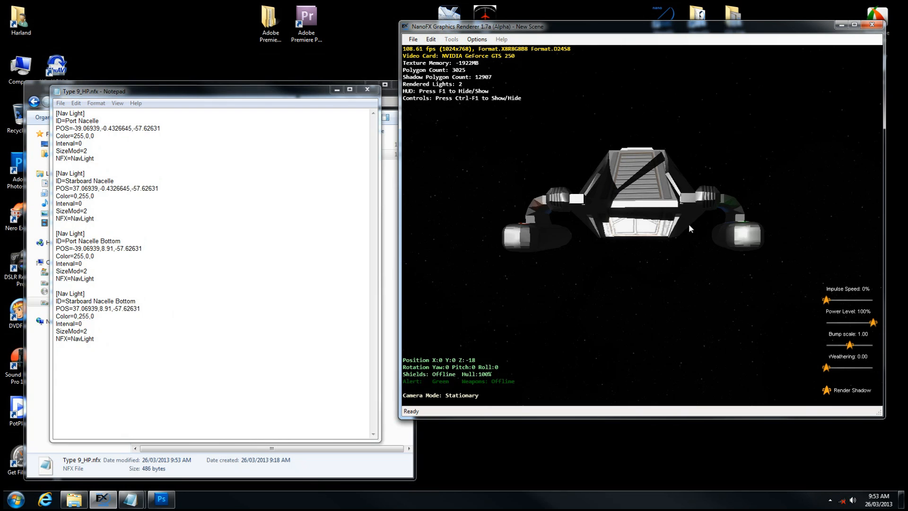
drag(639, 223, 676, 196)
drag(755, 197, 743, 180)
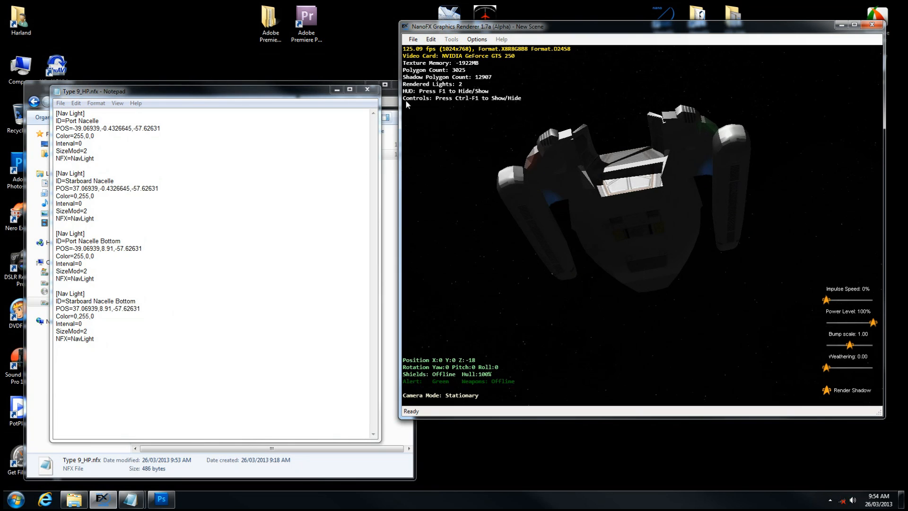
click(430, 40)
key(l)
click(825, 174)
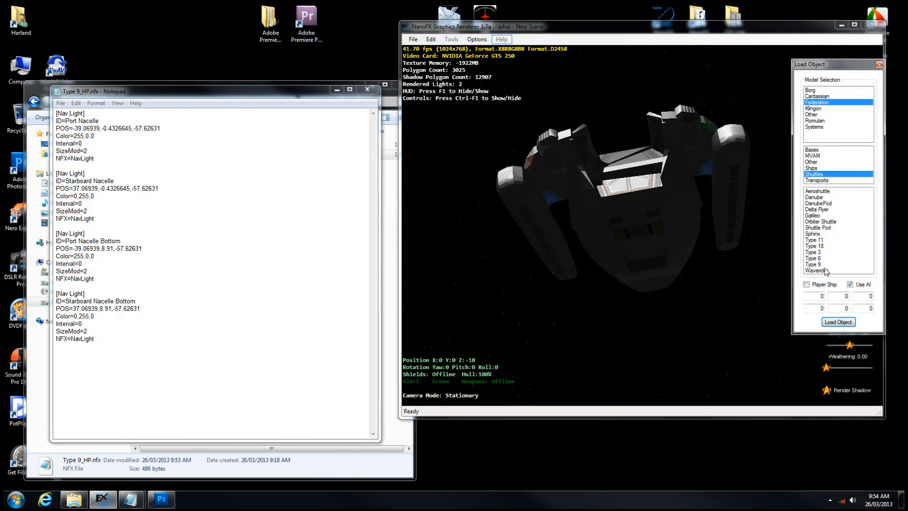
click(825, 266)
click(837, 322)
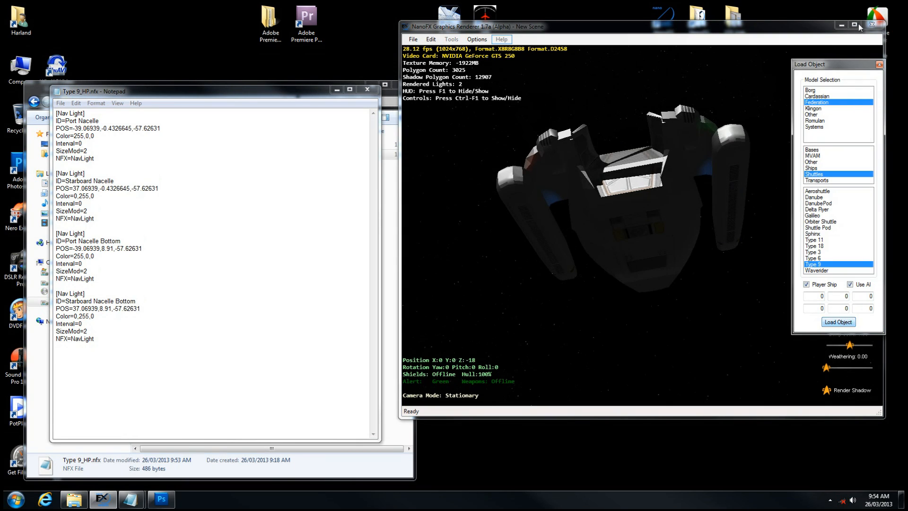
click(878, 65)
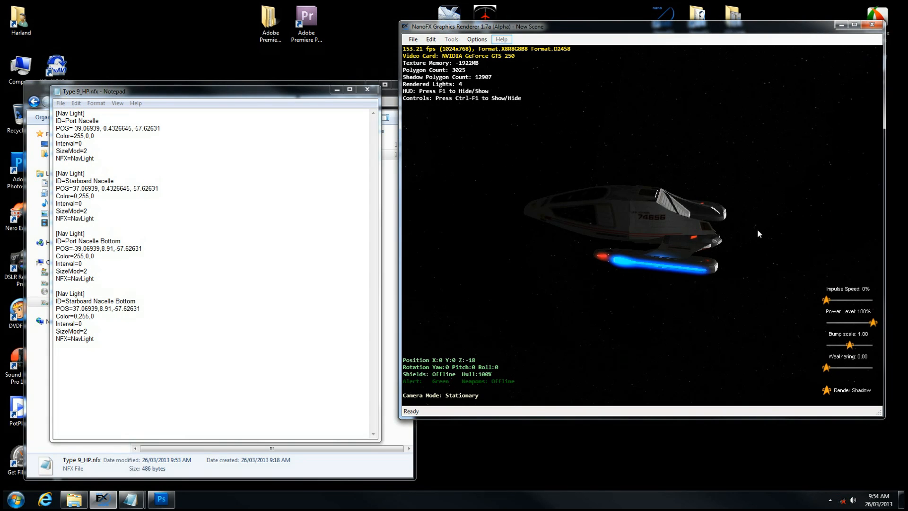
Examine the nav lights on the top and underside of both nacelles from several angles around the shuttle
drag(705, 304, 787, 200)
drag(846, 187, 691, 274)
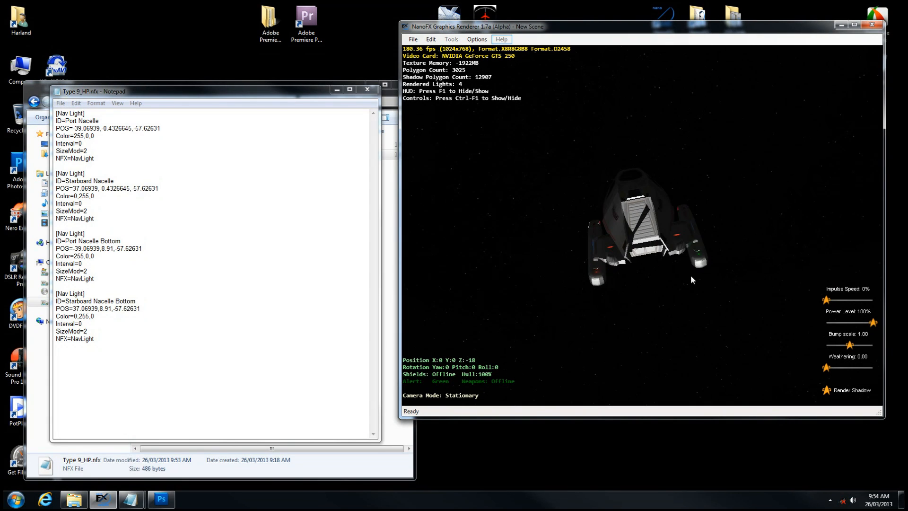
drag(591, 254, 581, 147)
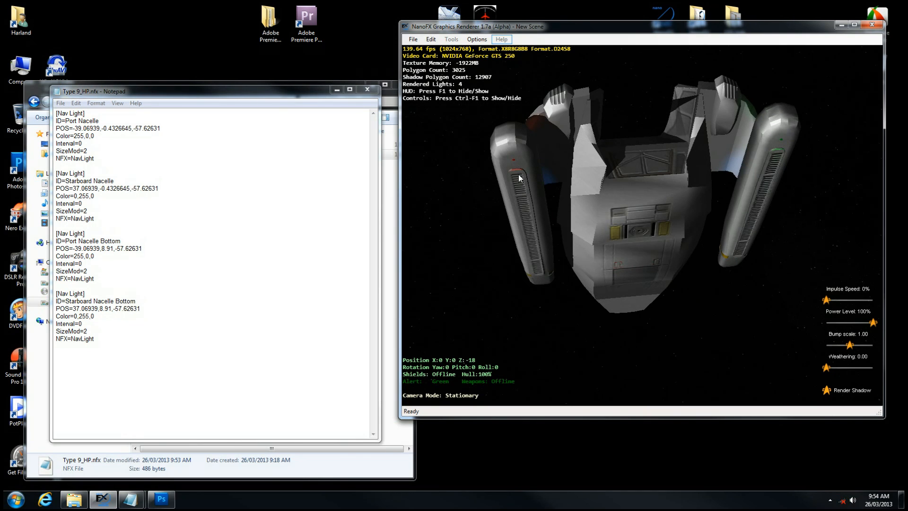
drag(829, 146, 720, 149)
drag(548, 170, 682, 204)
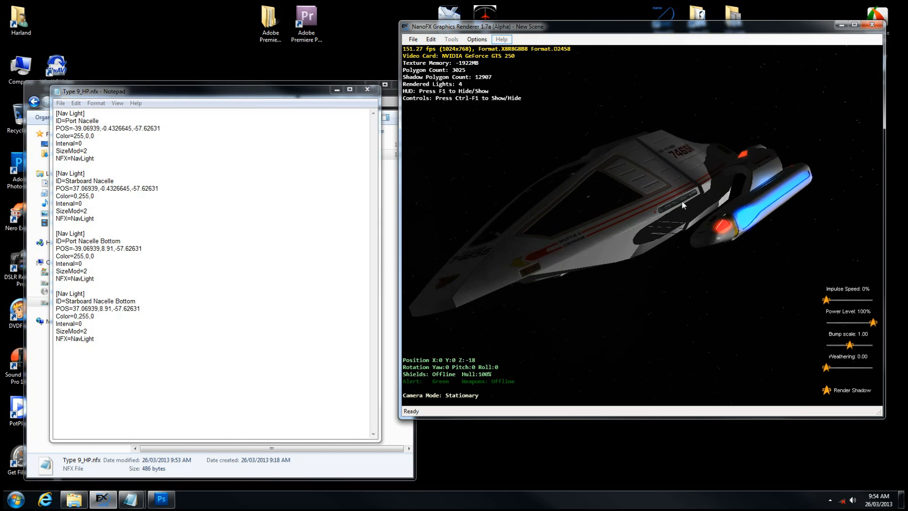
drag(843, 162, 746, 218)
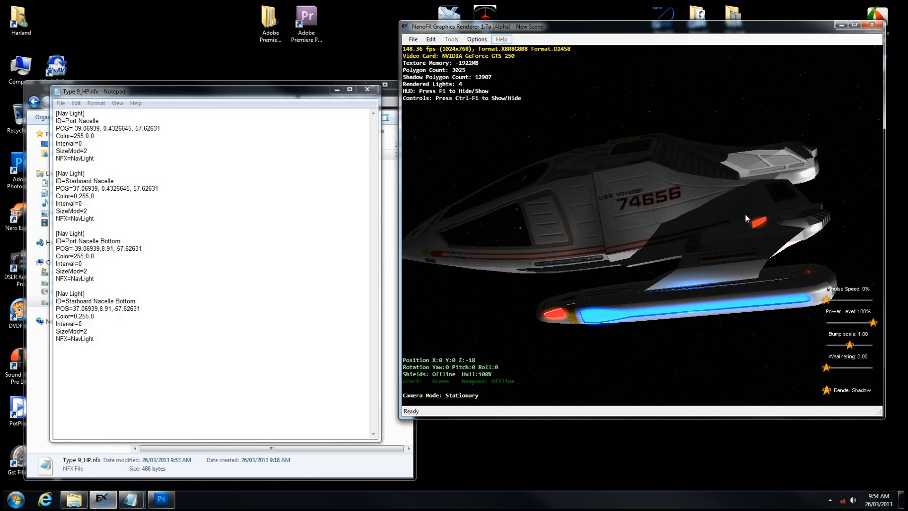
drag(471, 226, 510, 187)
drag(569, 194, 659, 181)
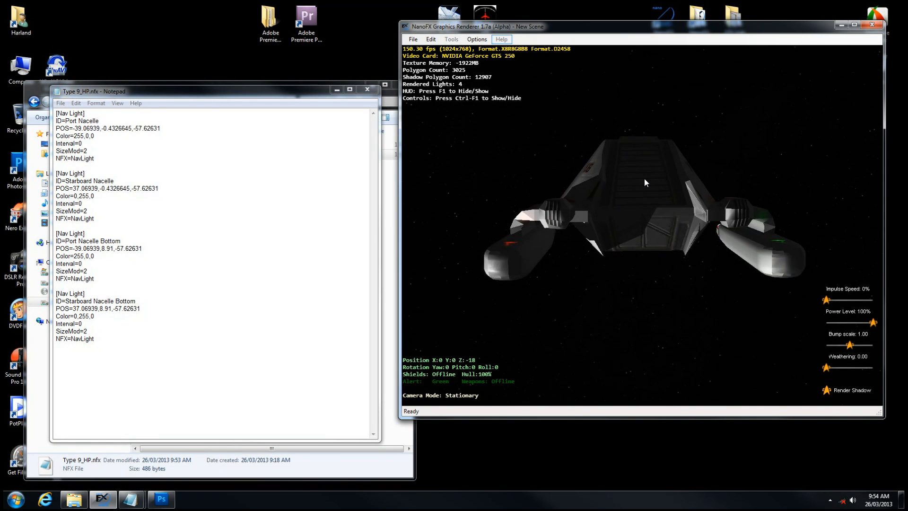